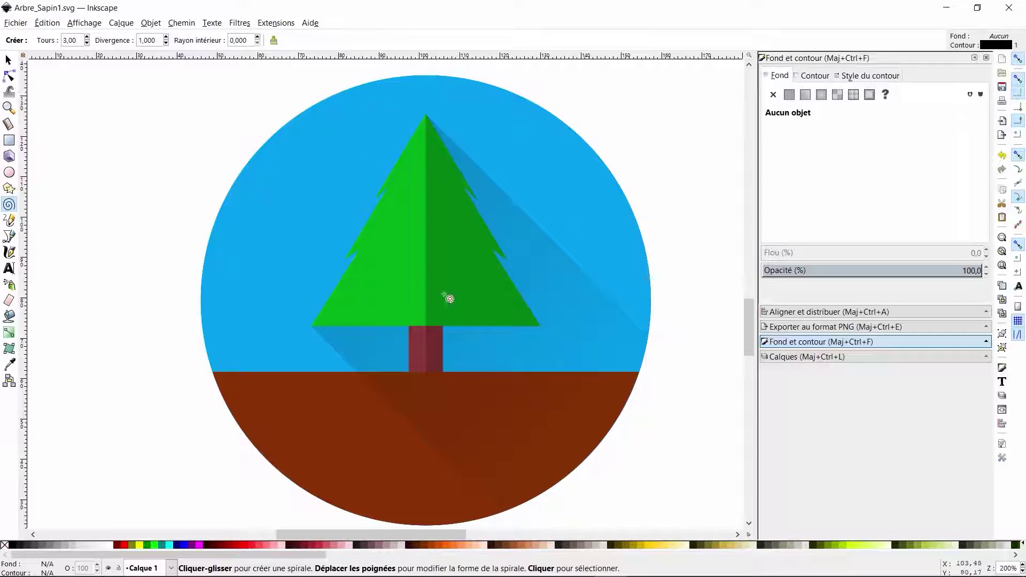
Step: In the empty area above the icon, start a Bézier path with a vertical line and a horizontal base about 8.9 mm long
key("ctrl")
scroll(544, 166, "down", 1)
scroll(527, 150, "up", 10)
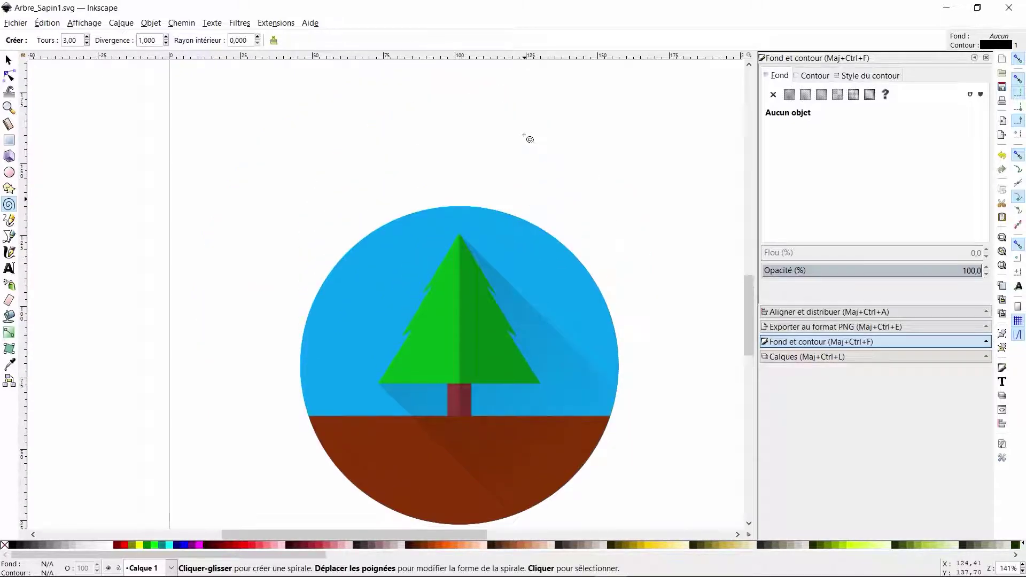
scroll(512, 162, "up", 3)
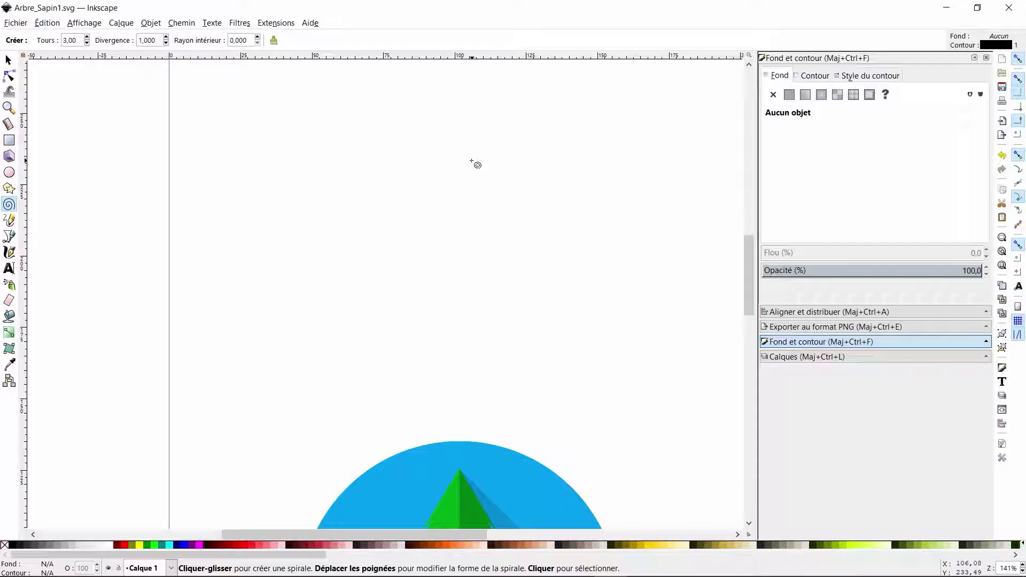
scroll(473, 163, "up", 5)
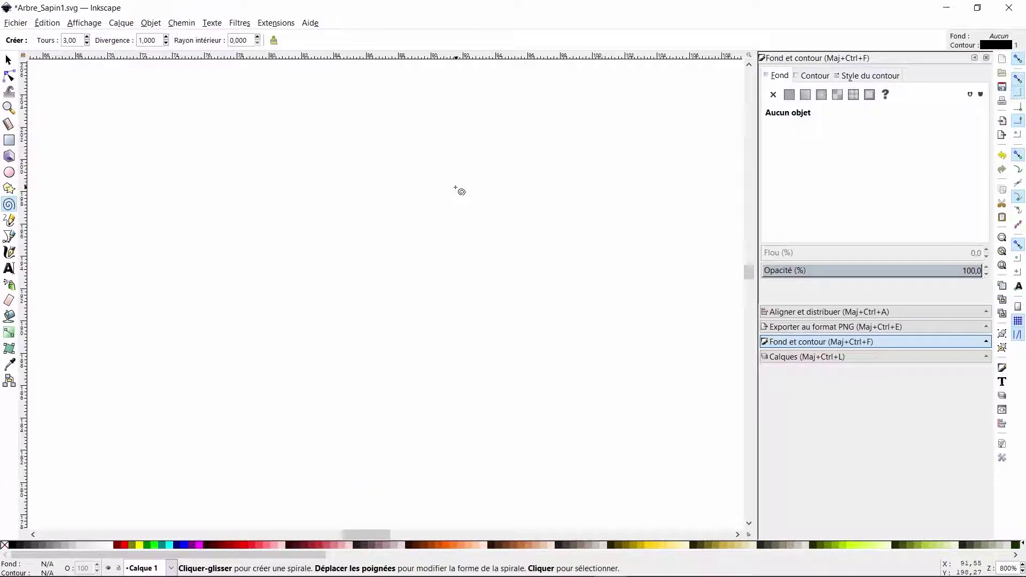
left_click(9, 235)
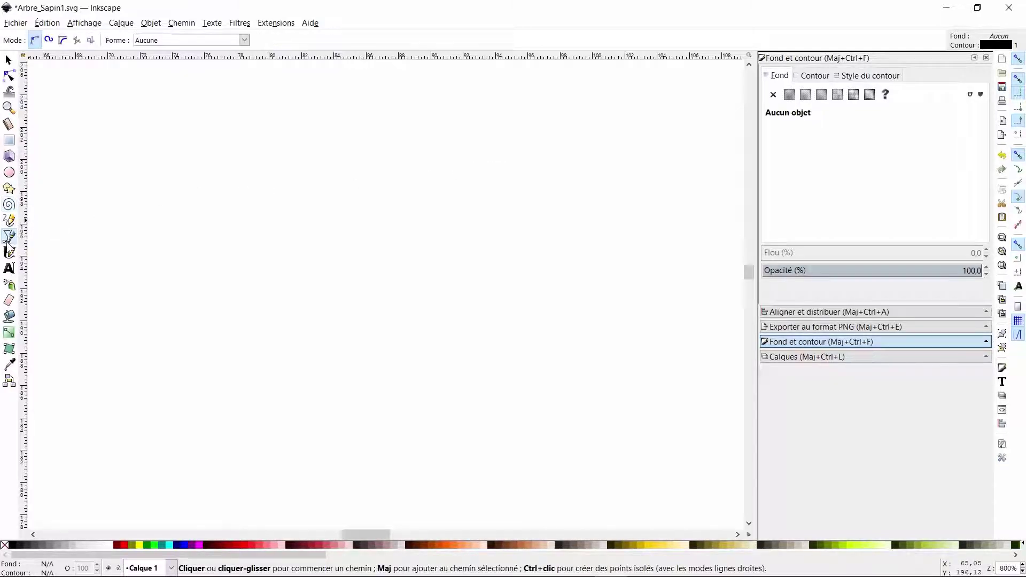
left_click(479, 119)
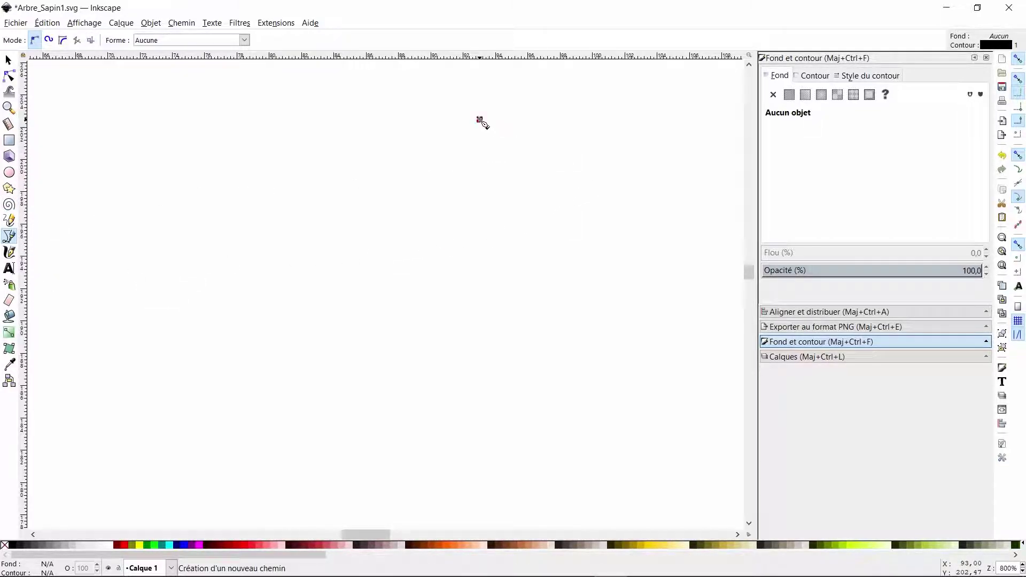
left_click(479, 413)
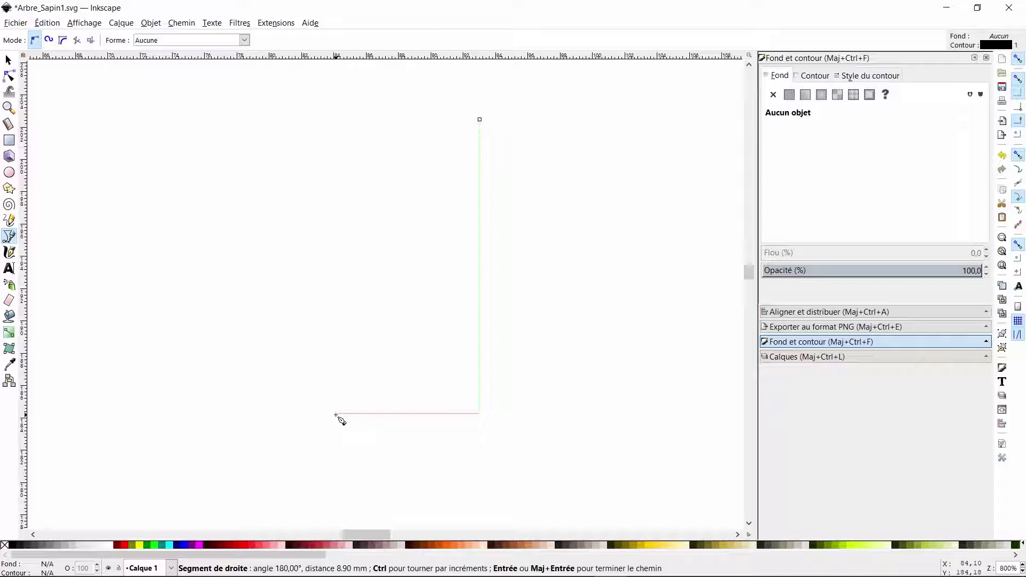
left_click(336, 414)
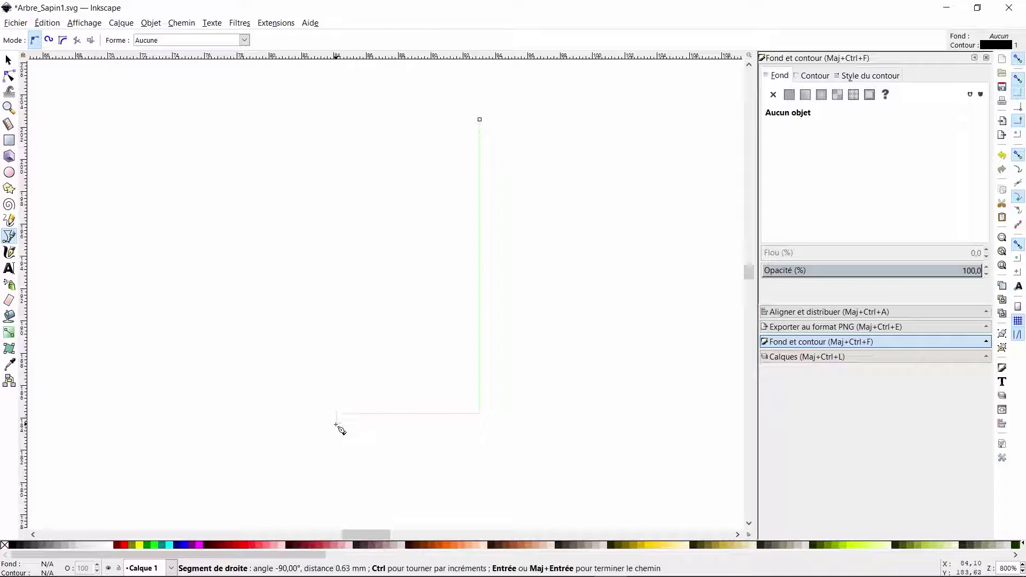
Step: Continue the path from the base's outer corner as a slanted edge with two branch notches up to the vertical line, and finish it
left_click(433, 317)
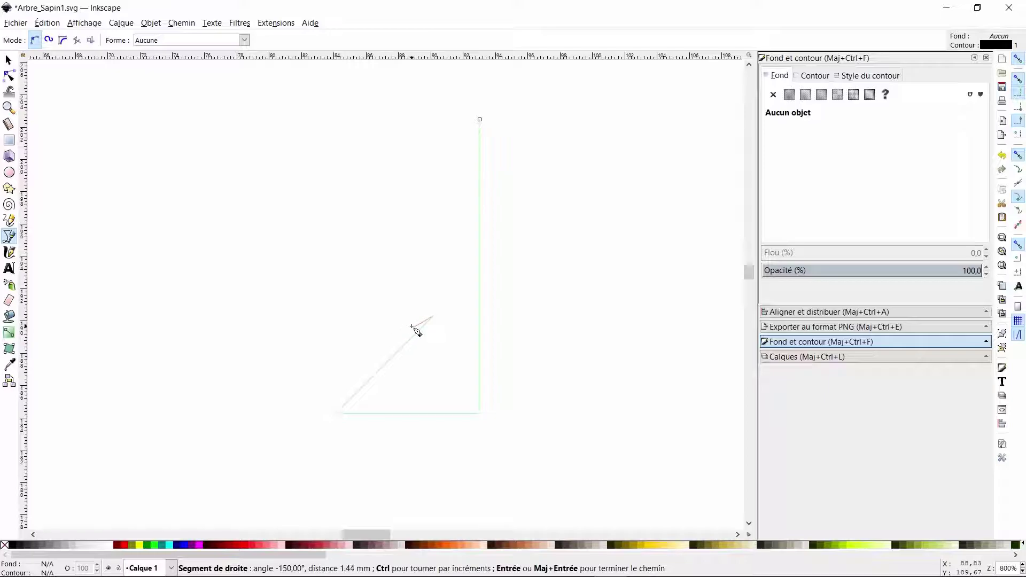
left_click(413, 326)
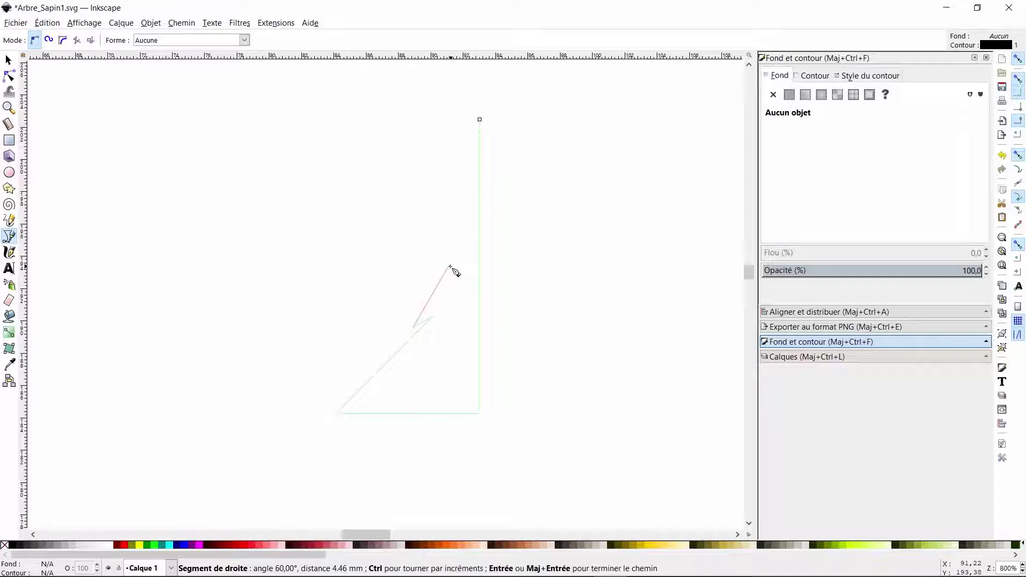
left_click(449, 261)
left_click(438, 269)
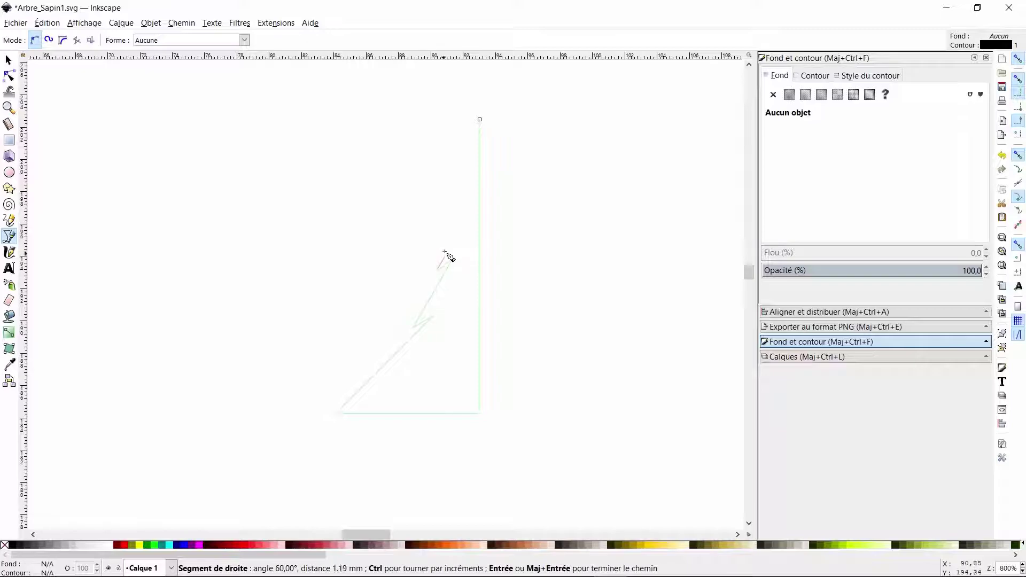
left_click(481, 201)
scroll(469, 263, "down", 3)
scroll(454, 342, "up", 5)
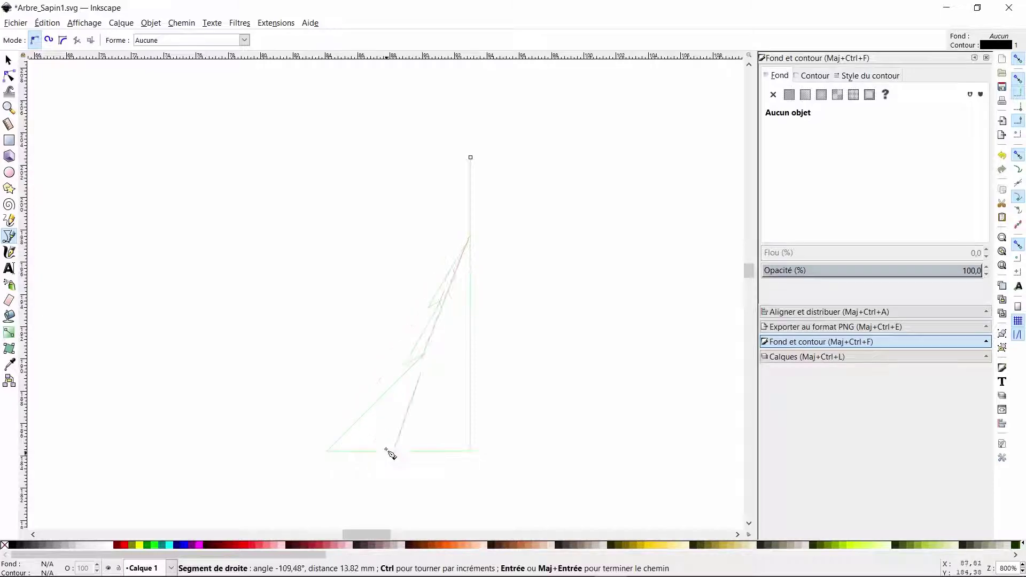
scroll(470, 234, "up", 3)
scroll(469, 235, "up", 4)
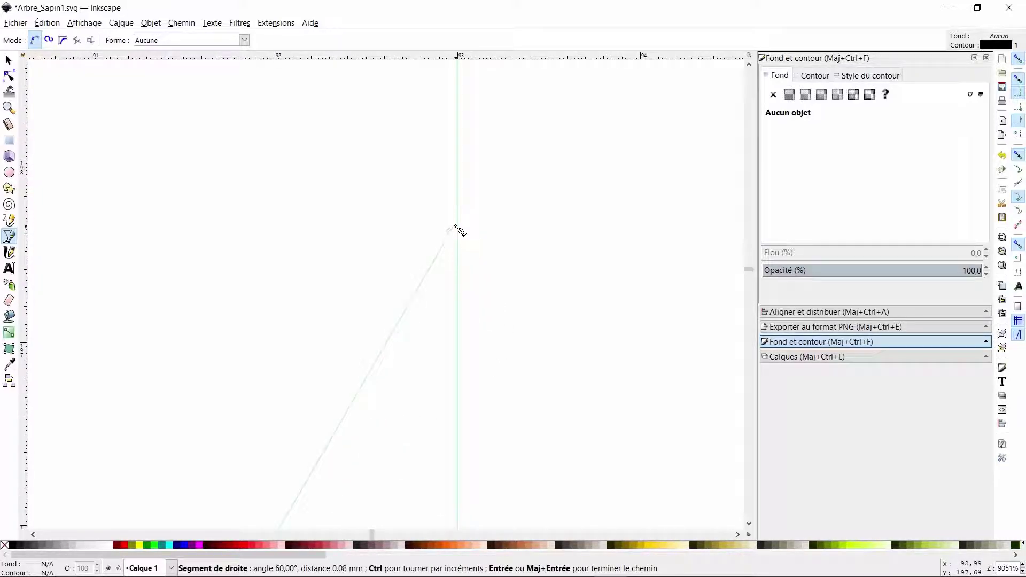
scroll(455, 230, "down", 1)
key("Return")
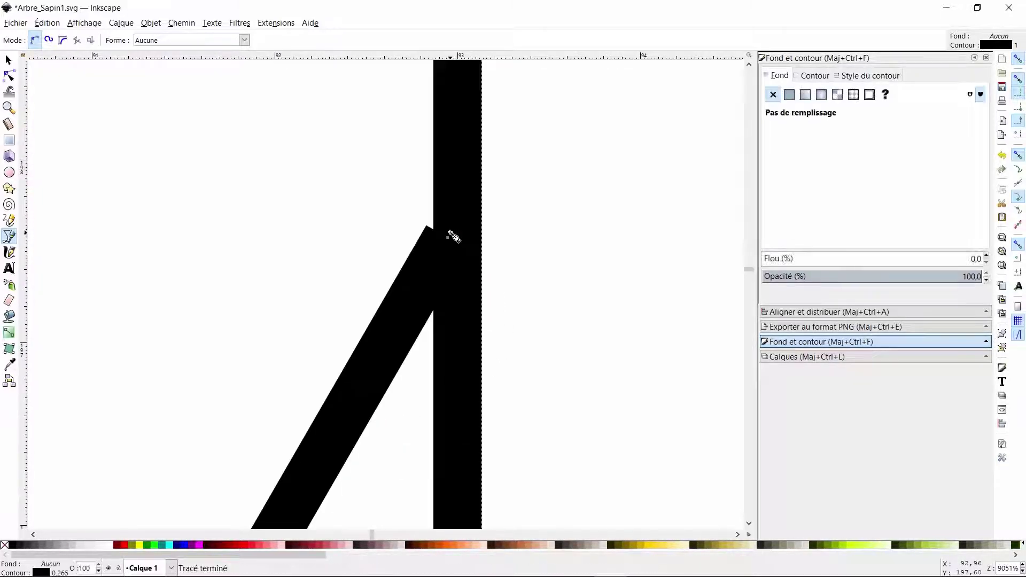
Step: Move the vertical line's upper end node down onto the slanted edge's end node so both meet at the tree's tip
scroll(437, 290, "down", 5)
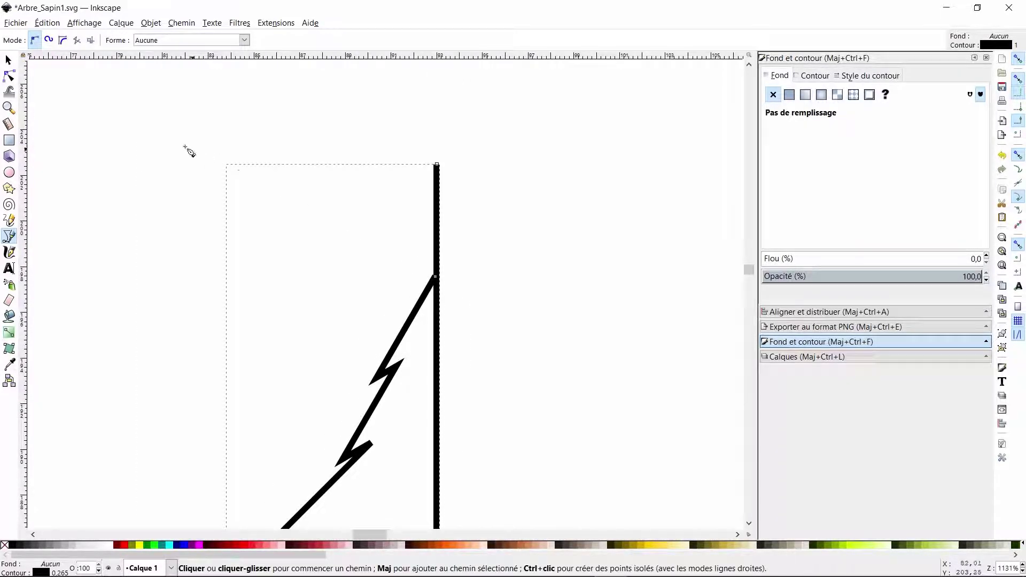
left_click(10, 77)
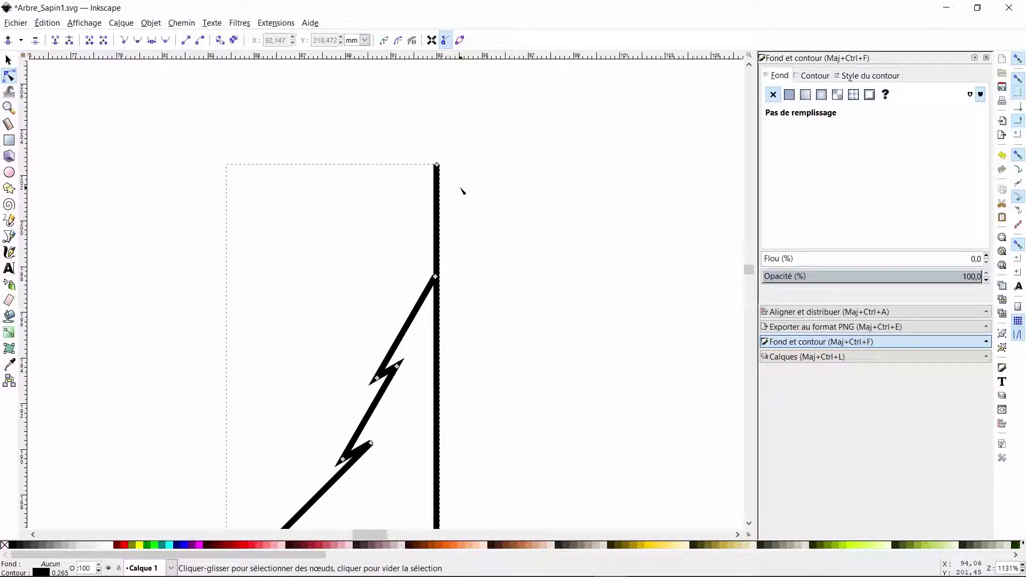
mouse_move(441, 168)
left_mouse_down()
mouse_move(440, 279)
mouse_move(478, 196)
mouse_move(475, 203)
left_mouse_up()
scroll(438, 277, "up", 5)
scroll(452, 227, "down", 6)
scroll(456, 244, "down", 4)
scroll(454, 246, "up", 5)
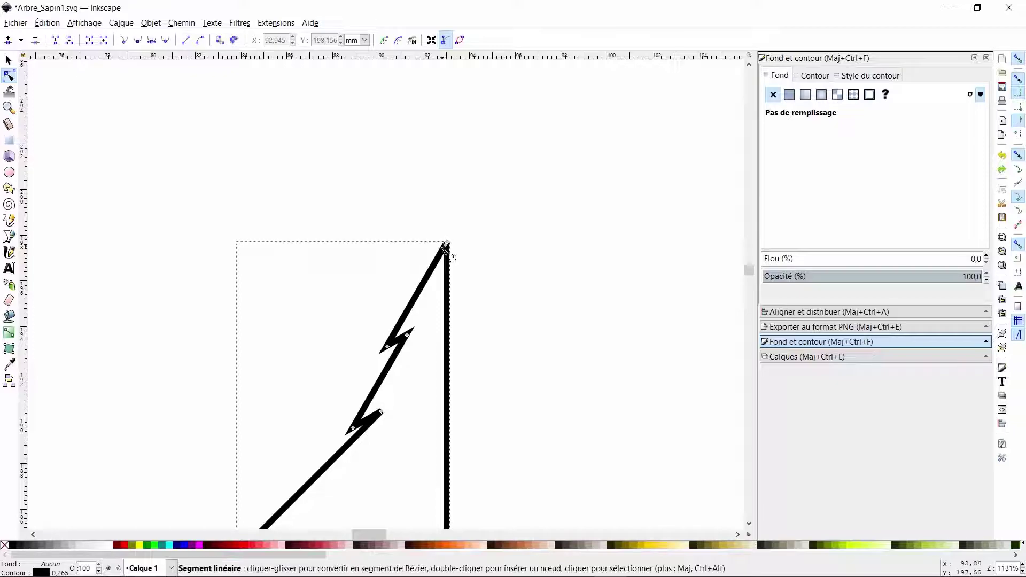
scroll(448, 249, "up", 7)
left_click_drag(416, 216, 430, 184)
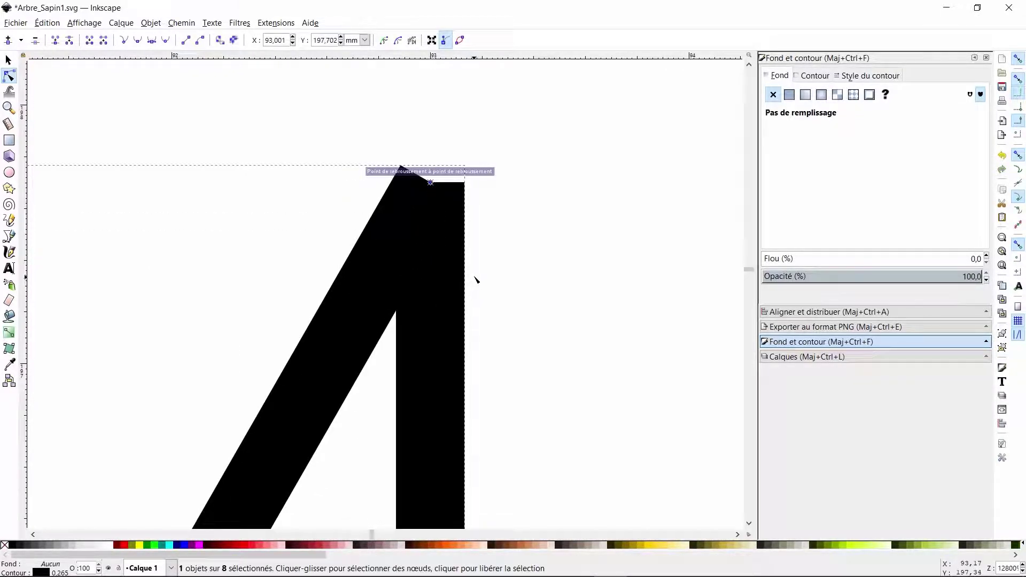
Step: Move the outer base corner node horizontally inward to X 86.874 mm, making the lowest slanted edge steeper
scroll(407, 342, "down", 7)
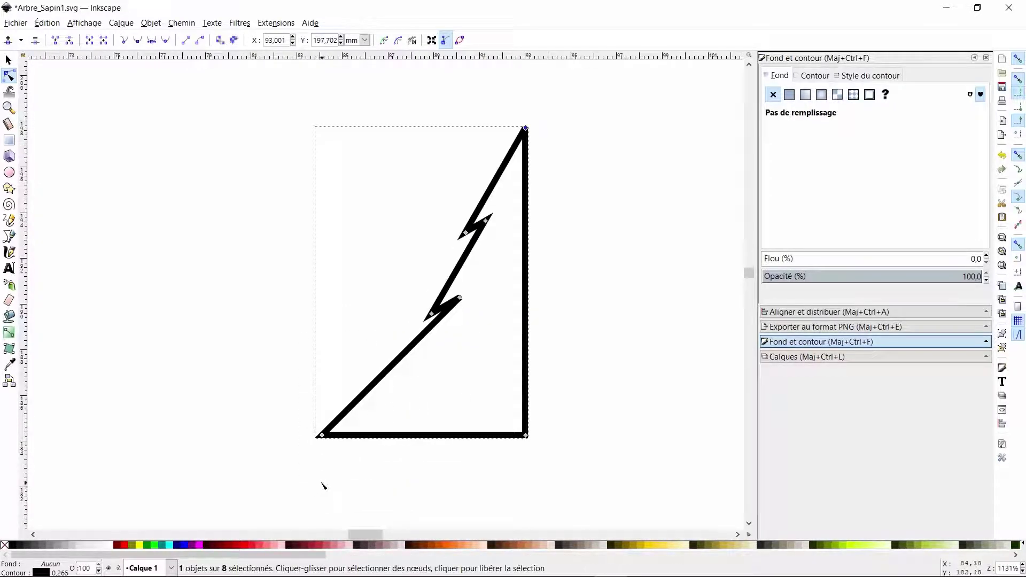
scroll(332, 449, "up", 3)
scroll(304, 377, "down", 2)
left_click_drag(302, 379, 306, 379)
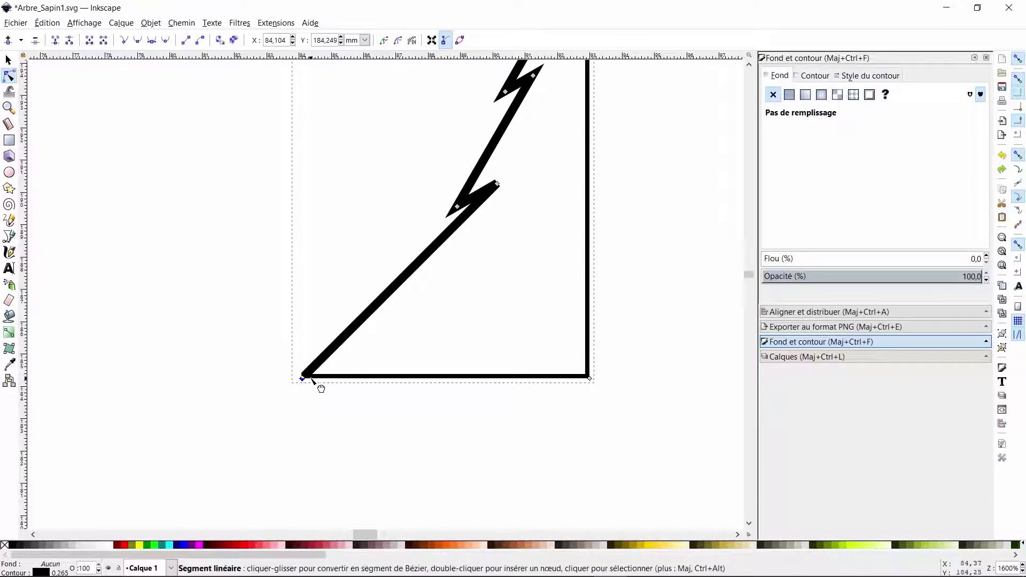
left_click_drag(303, 381, 366, 388)
scroll(551, 401, "down", 3)
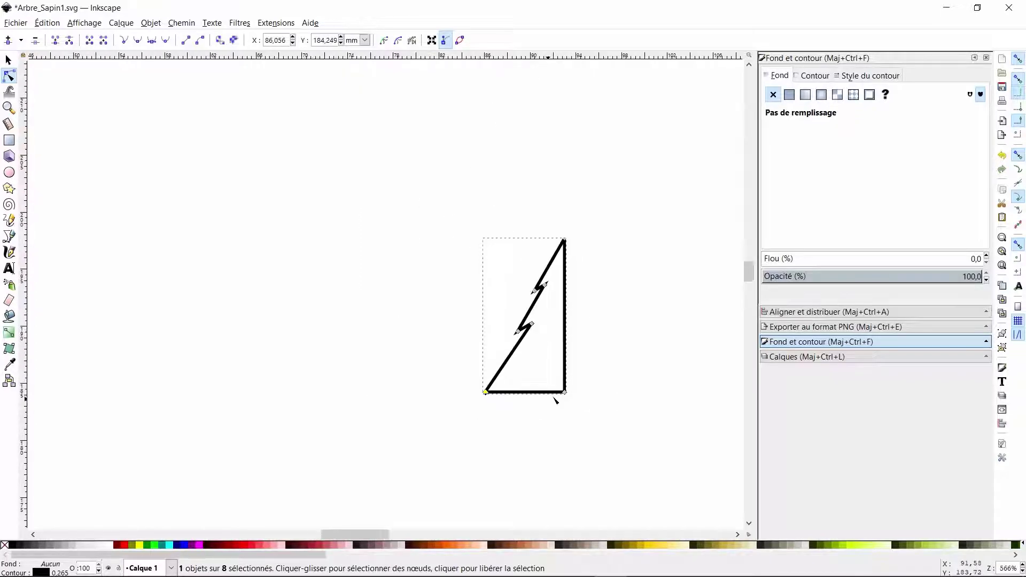
left_click(643, 364)
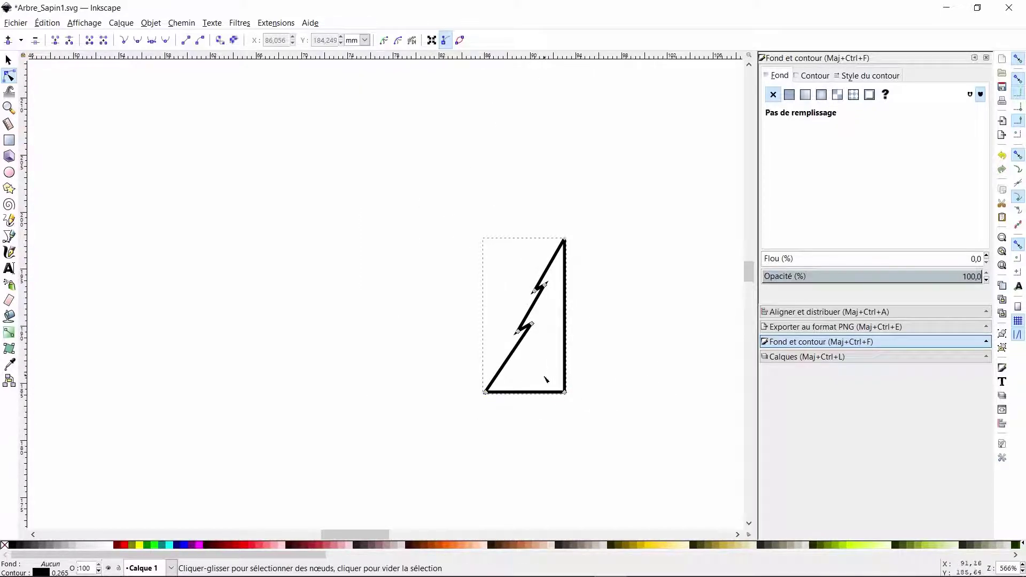
scroll(498, 403, "up", 2)
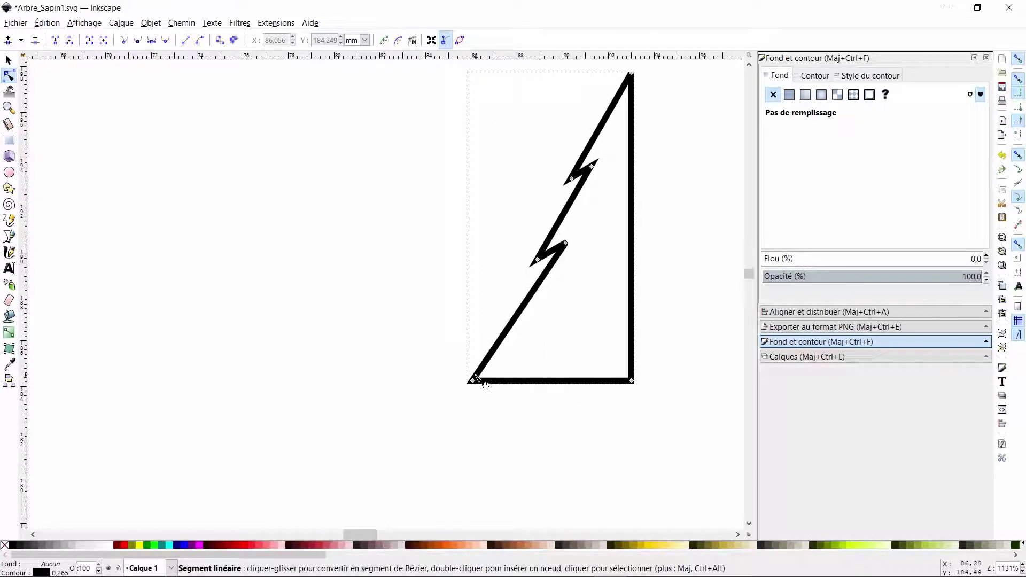
left_click_drag(473, 381, 493, 378)
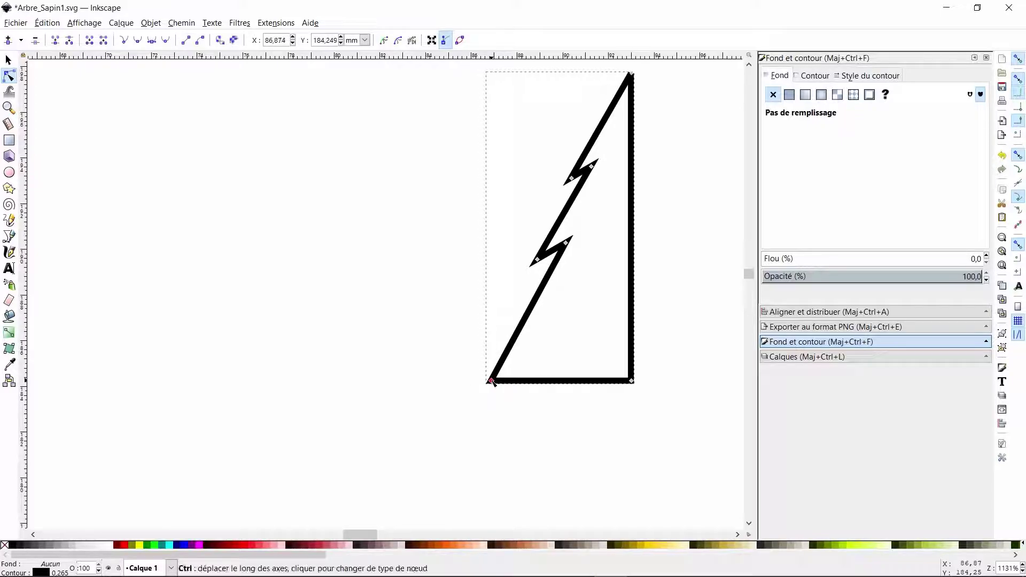
left_click(694, 367)
scroll(694, 367, "down", 2)
scroll(733, 336, "up", 3)
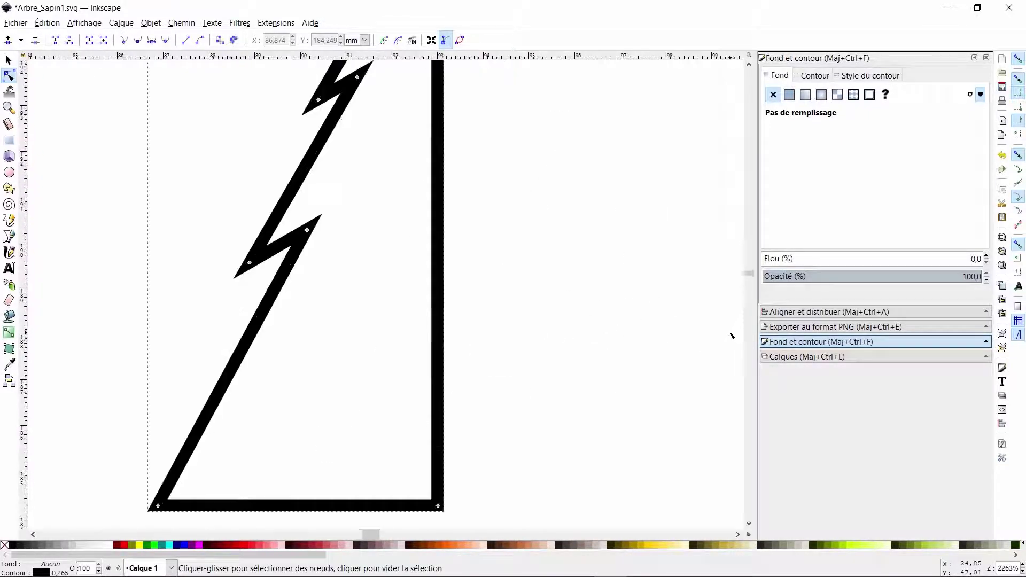
Step: Fill the half-tree with green #008000, lighten the fill to a brighter green, and remove its black stroke
scroll(670, 334, "down", 1)
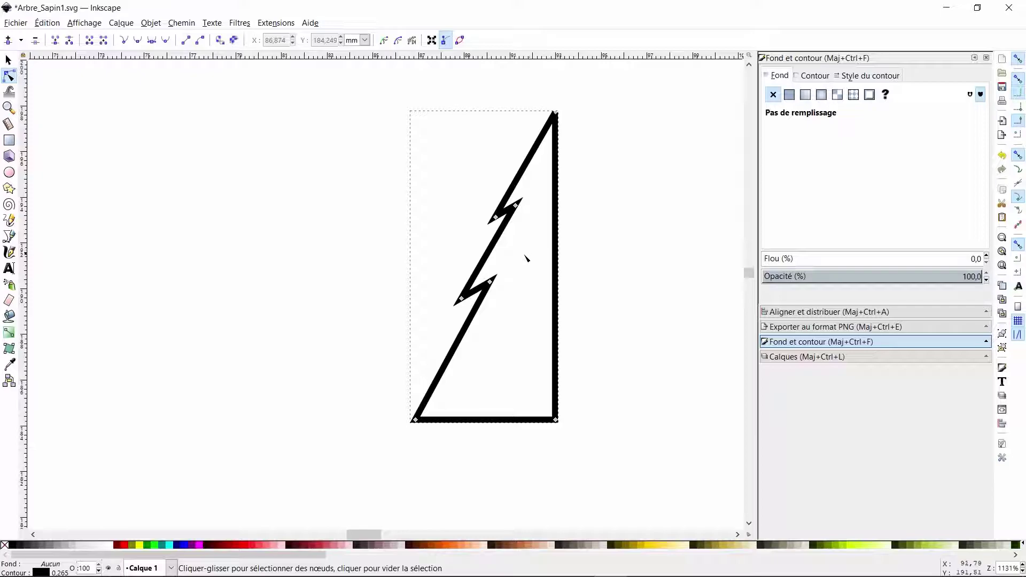
left_click(148, 544)
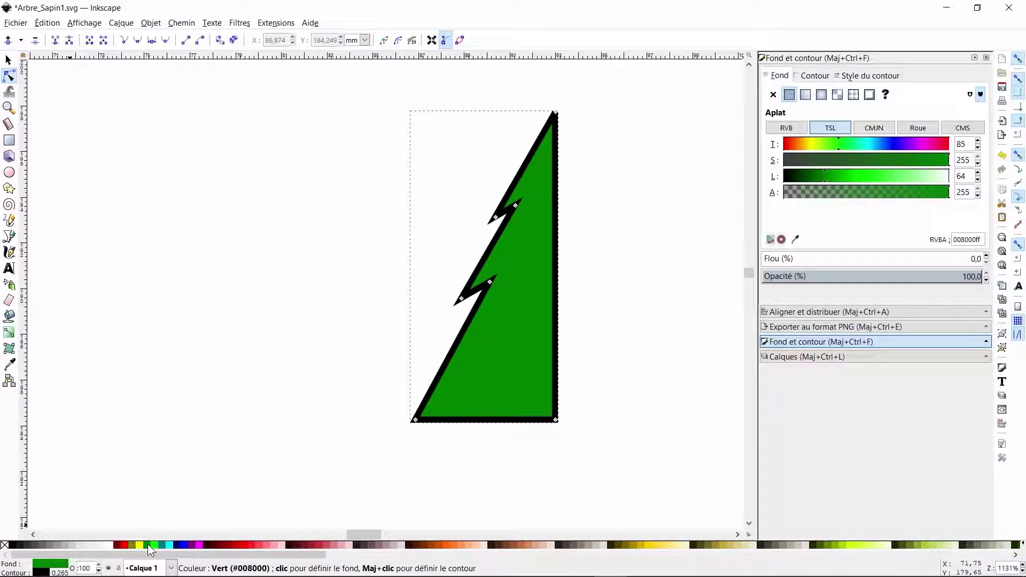
left_click_drag(830, 176, 849, 179)
left_click(810, 76)
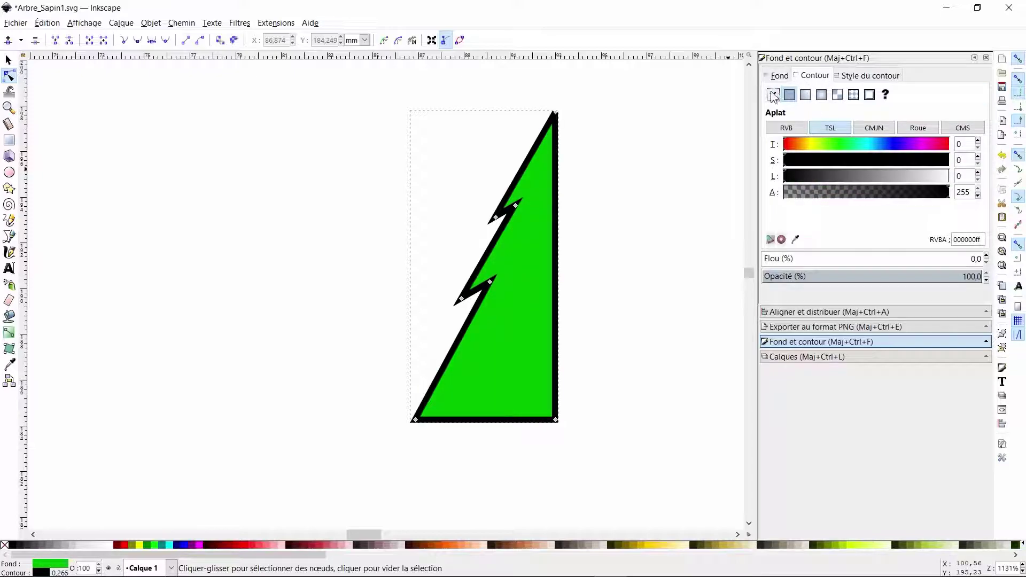
left_click(771, 96)
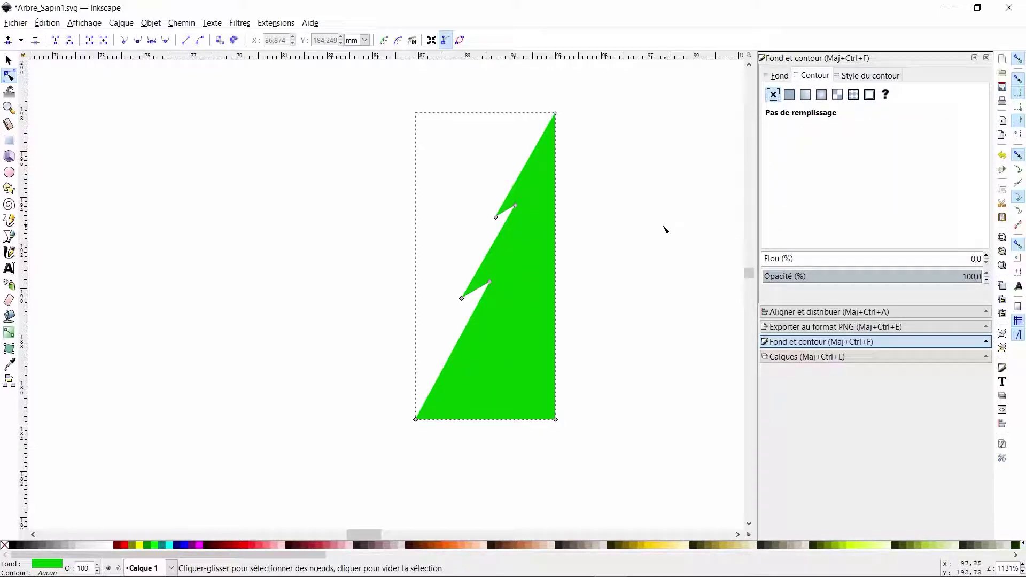
Step: Shift the lower branch tip node horizontally inward to X 89.086 mm
scroll(486, 278, "up", 3)
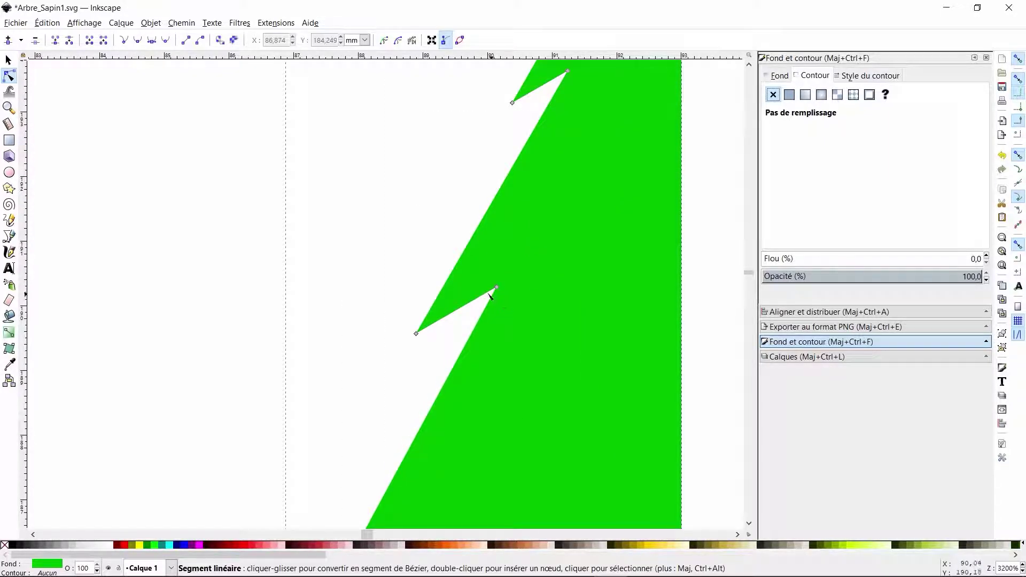
left_click_drag(417, 335, 432, 334)
left_click(735, 284)
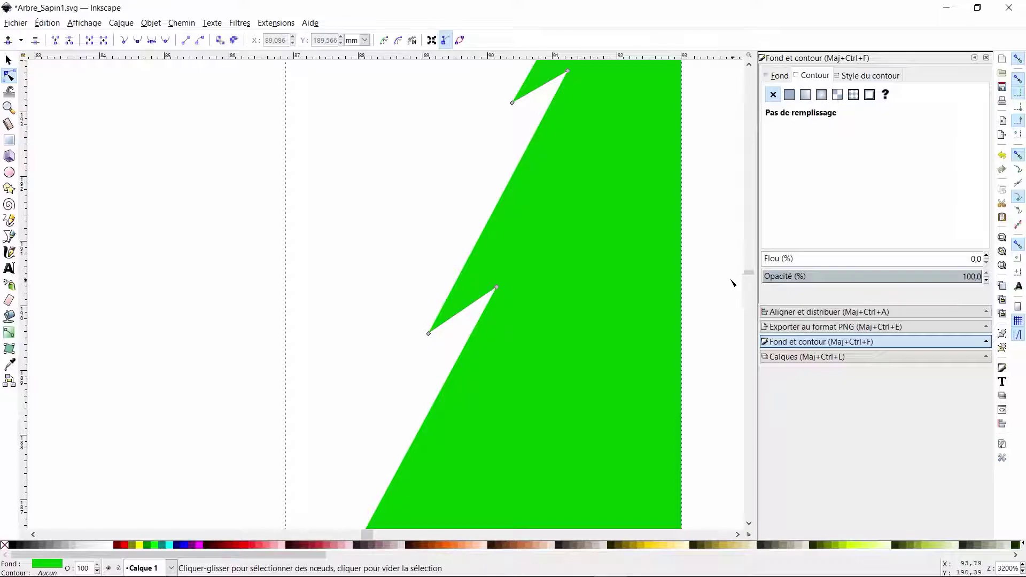
scroll(711, 286, "down", 4)
scroll(721, 286, "up", 1)
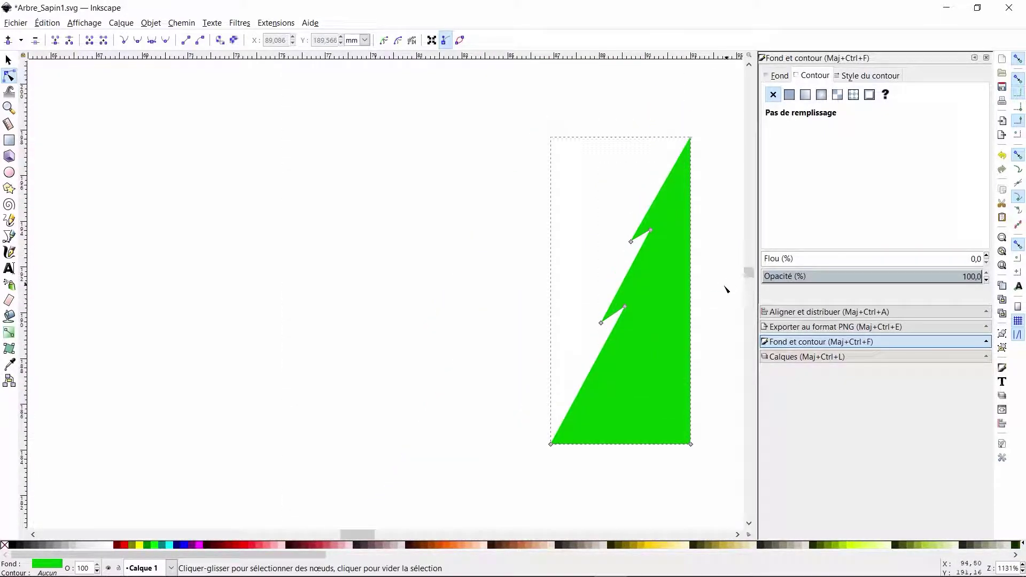
Step: Duplicate the green half-tree and flip the copy horizontally
mouse_move(352, 535)
left_mouse_down()
mouse_move(376, 533)
mouse_move(365, 535)
left_mouse_up()
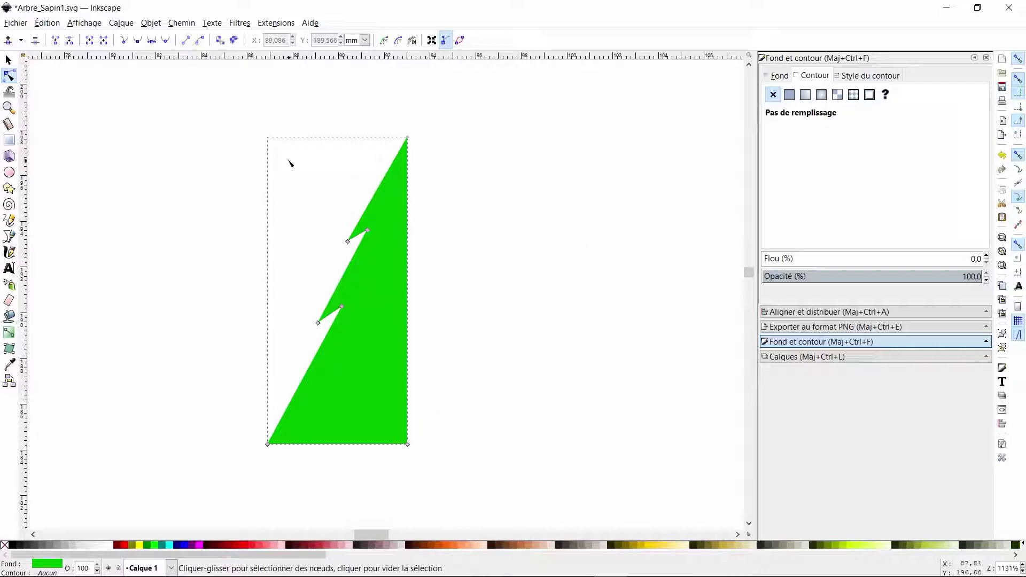
left_click(8, 59)
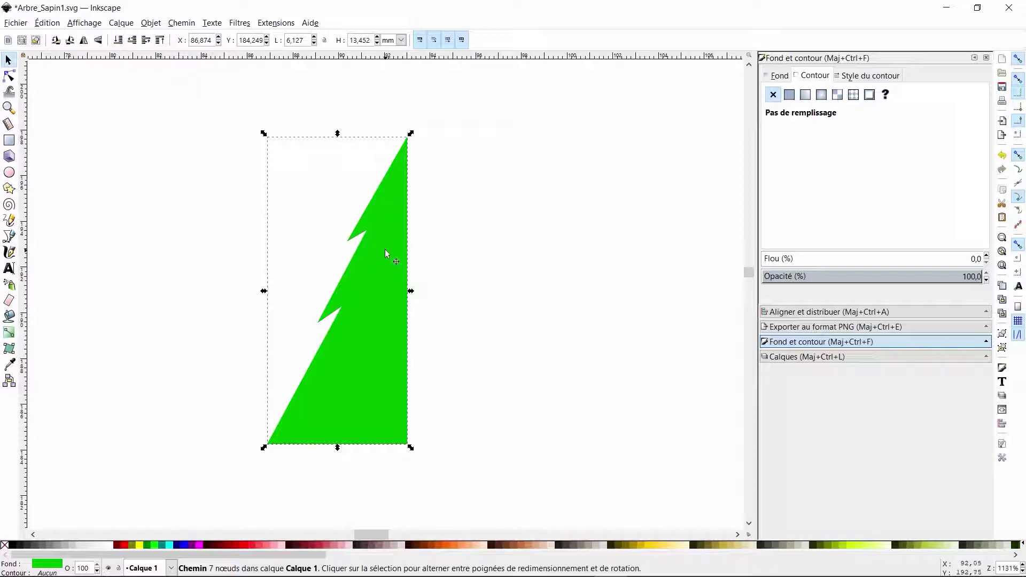
key("ctrl+d")
key("h")
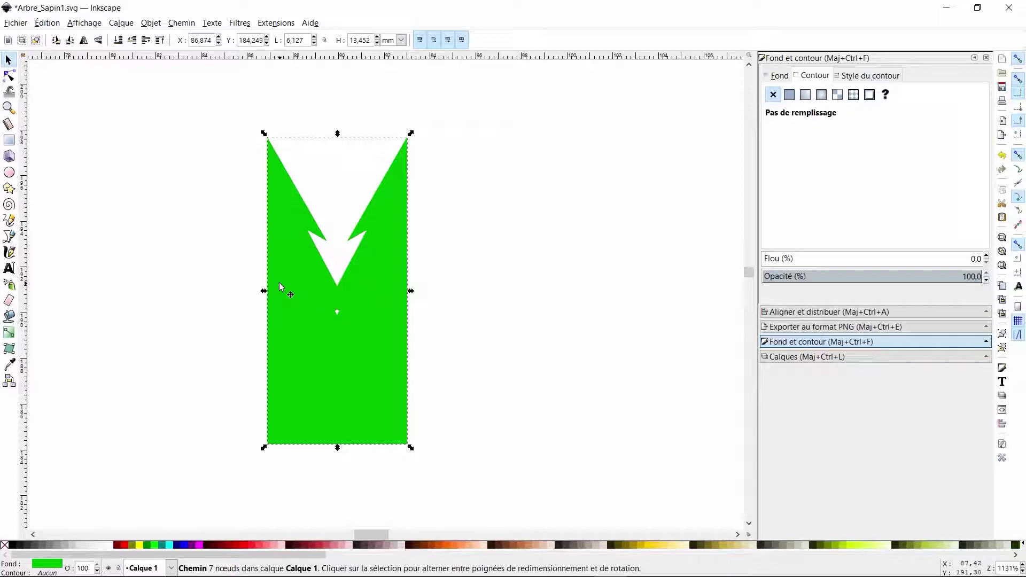
left_click(115, 24)
mouse_move(151, 24)
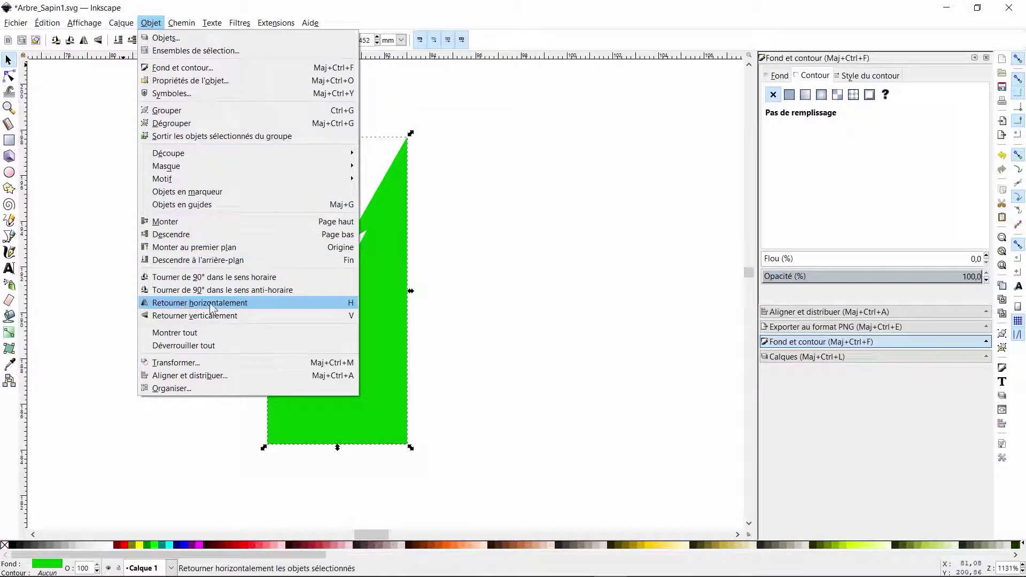
Step: Move the flipped half-tree horizontally to X 93.001 mm so it meets the original half along the tree's vertical centre line
key("Escape")
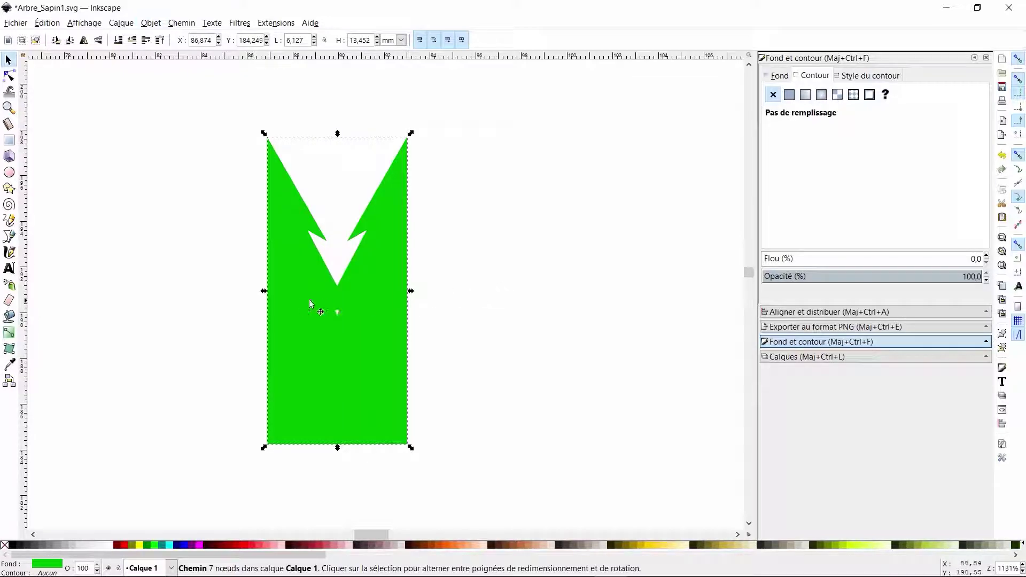
left_click_drag(294, 298, 420, 281)
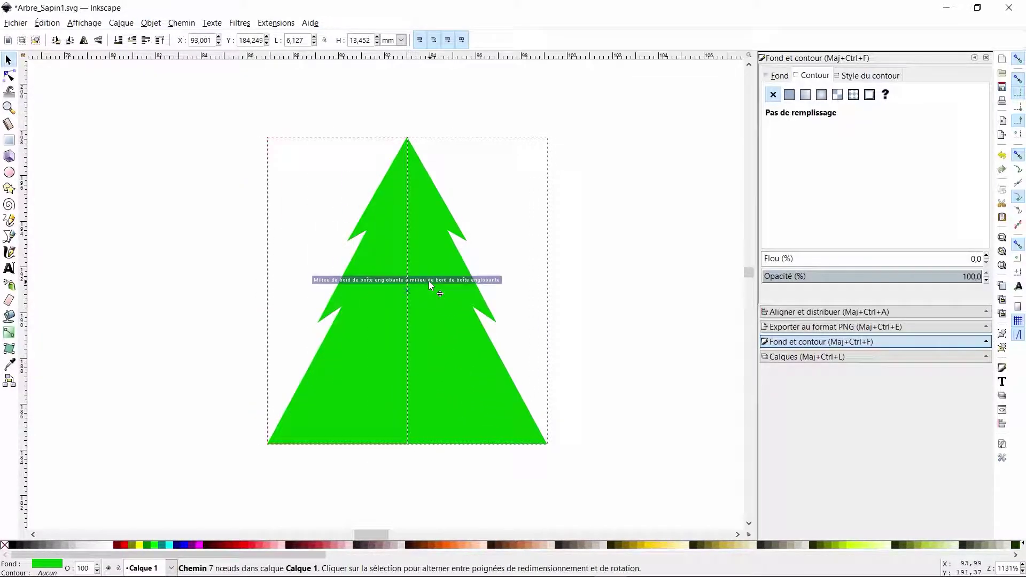
scroll(422, 120, "up", 2)
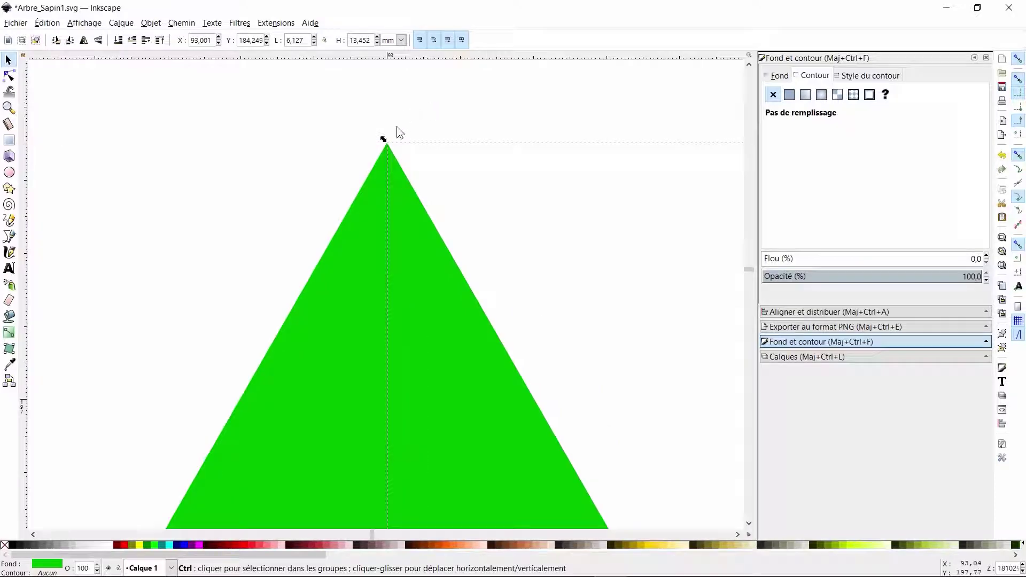
scroll(396, 167, "down", 4)
left_click(328, 245)
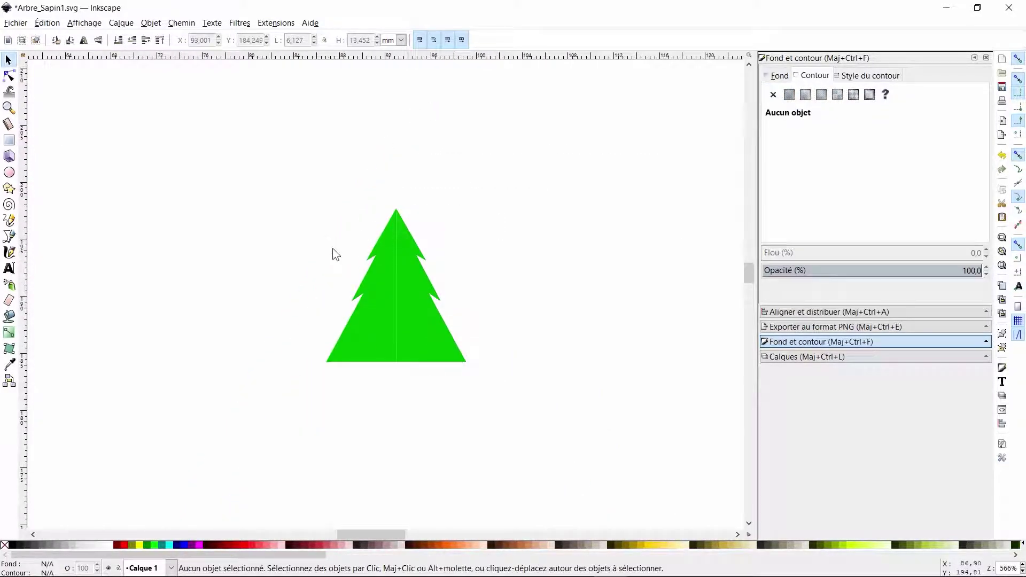
scroll(385, 331, "up", 3)
scroll(396, 336, "down", 2)
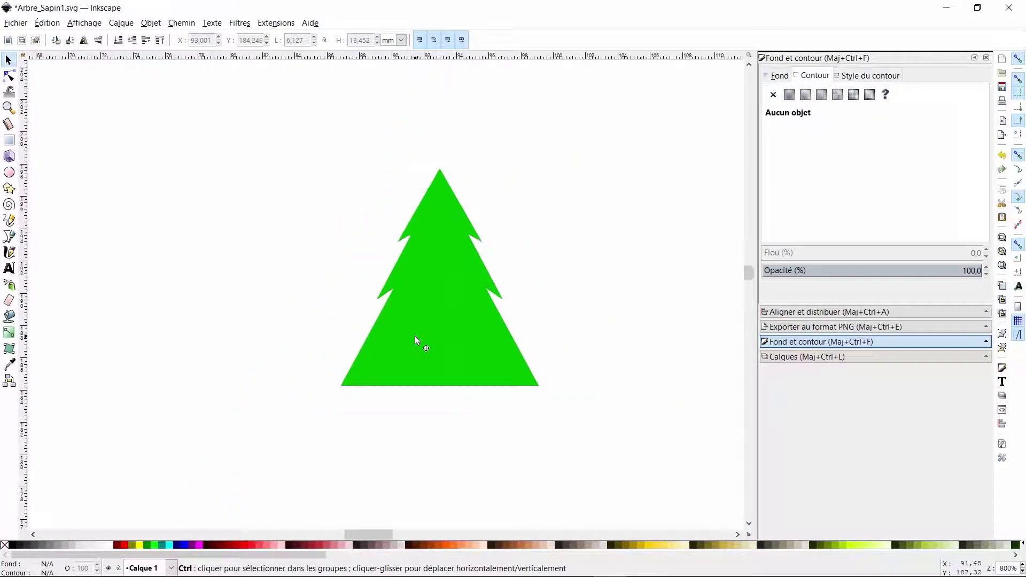
Step: Darken the fill of the tree's right half to green #008b00
left_click(462, 328)
left_click(774, 80)
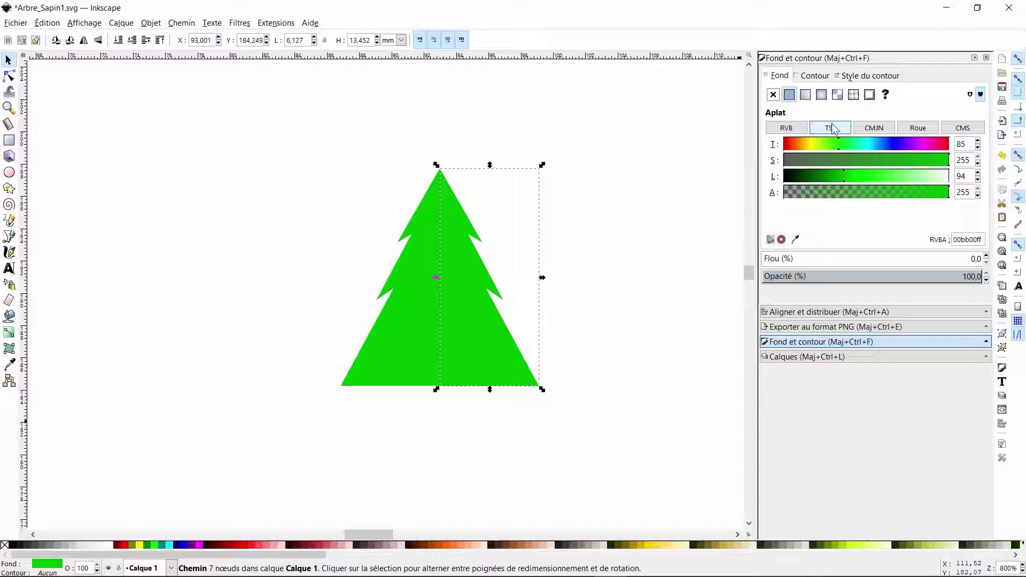
left_click_drag(842, 175, 829, 176)
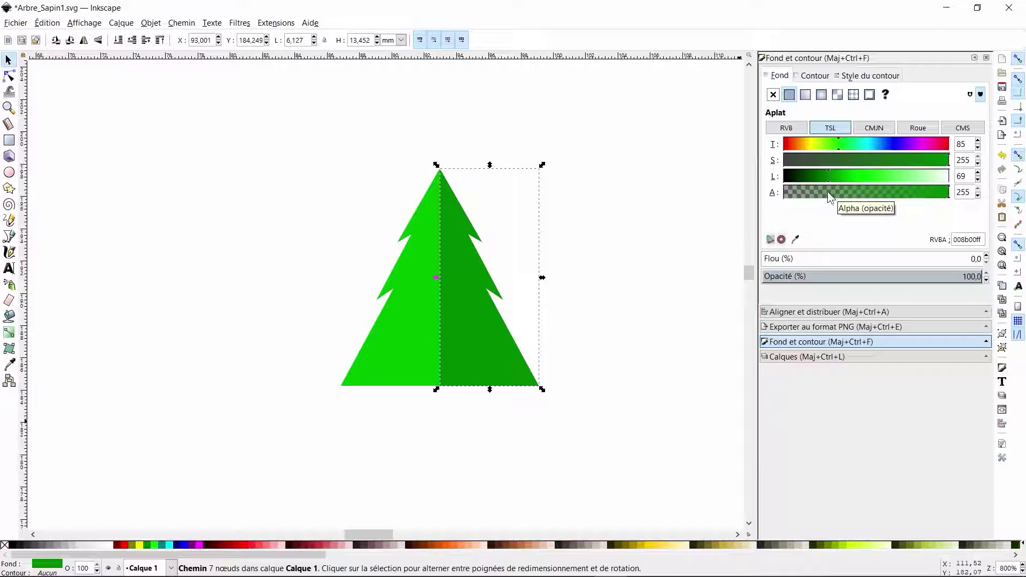
left_click(661, 325)
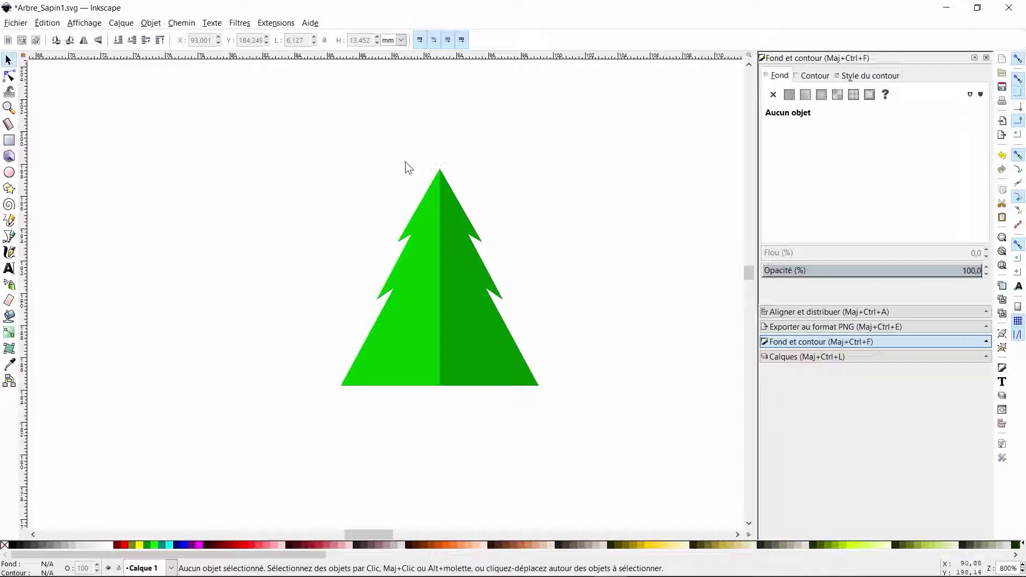
Step: Draw a half-trunk rectangle about 0.51 mm wide and 1.65 mm high beneath the left foliage, starting at the tree's centre line
scroll(444, 398, "up", 3, "ctrl")
scroll(422, 395, "up", 2, "ctrl")
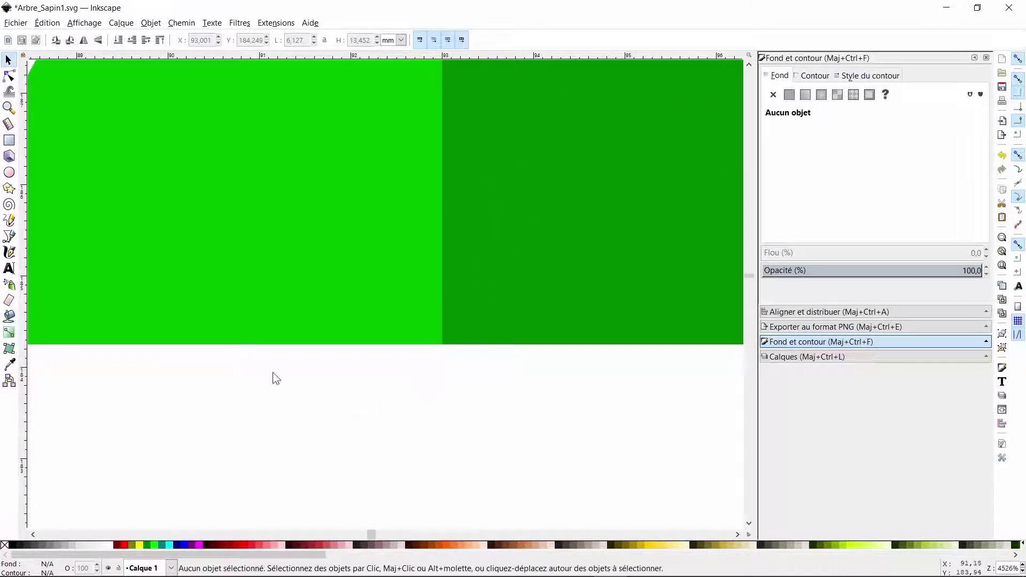
left_click(8, 141)
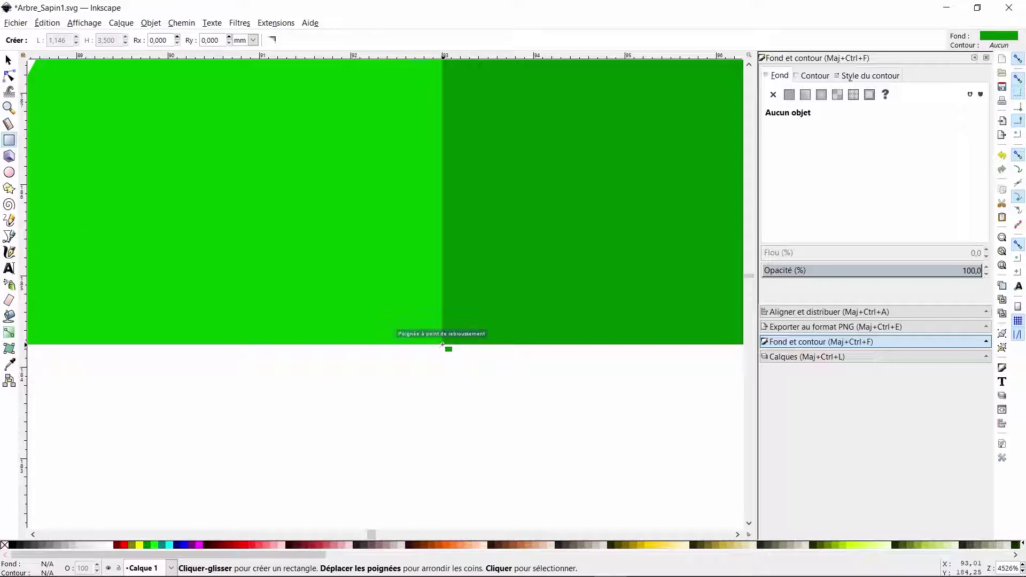
left_click(444, 345)
left_click_drag(442, 344, 396, 495)
key("grave")
scroll(426, 467, "up", 5, "ctrl")
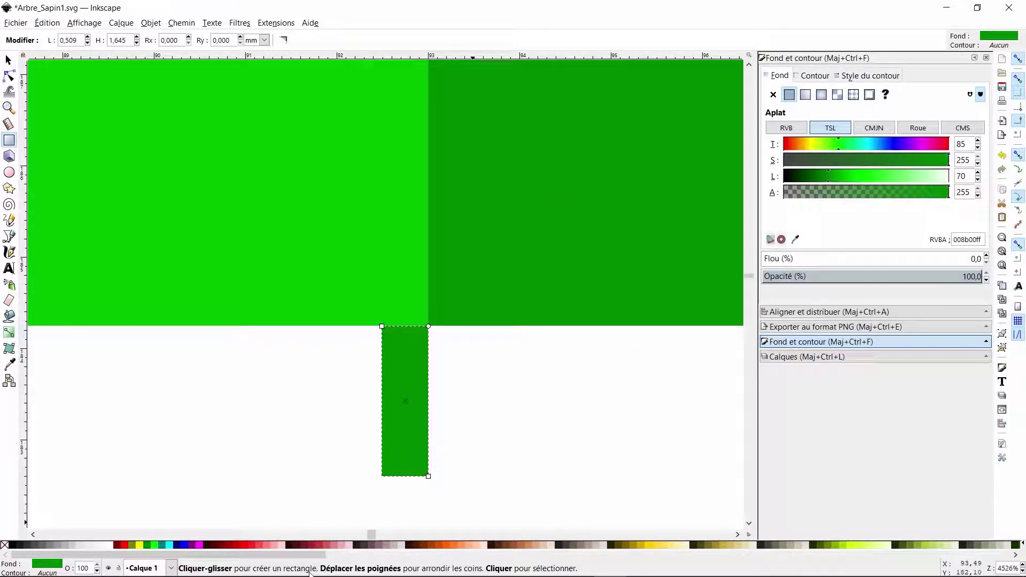
Step: Fill the half-trunk rectangle with brown #803300, then raise its lightness to 74
left_click(423, 546)
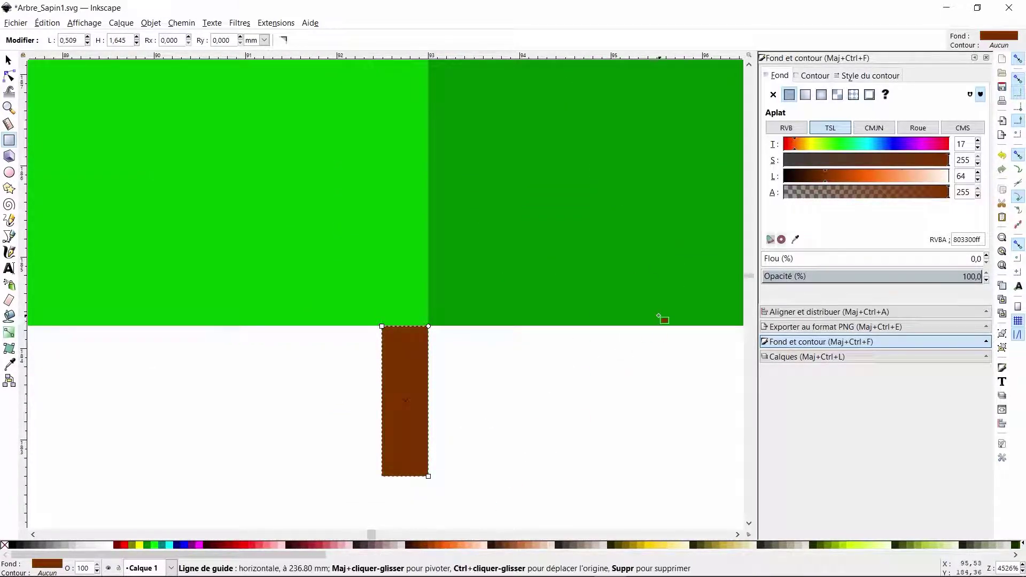
left_click(829, 181)
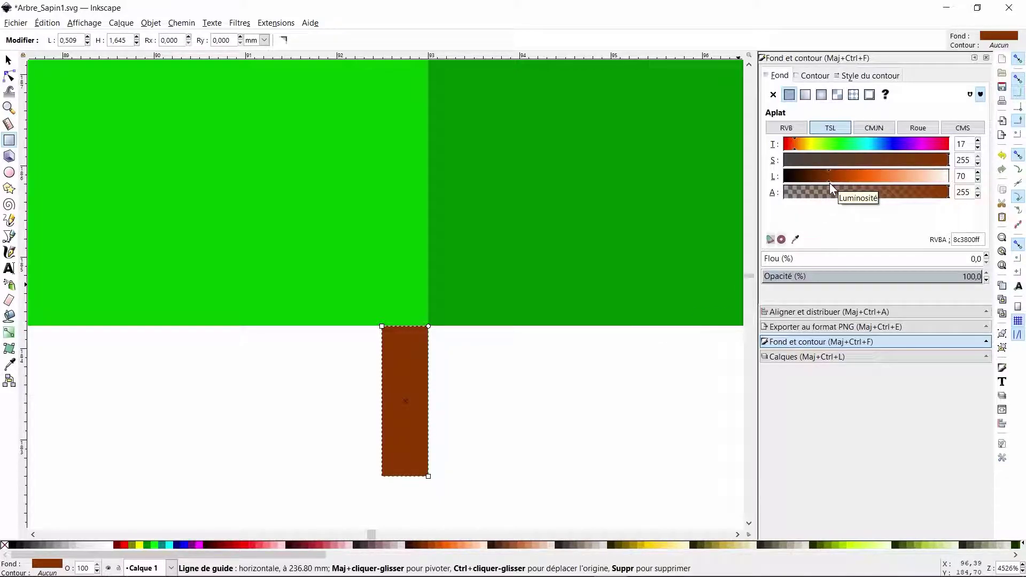
left_click_drag(830, 183, 832, 186)
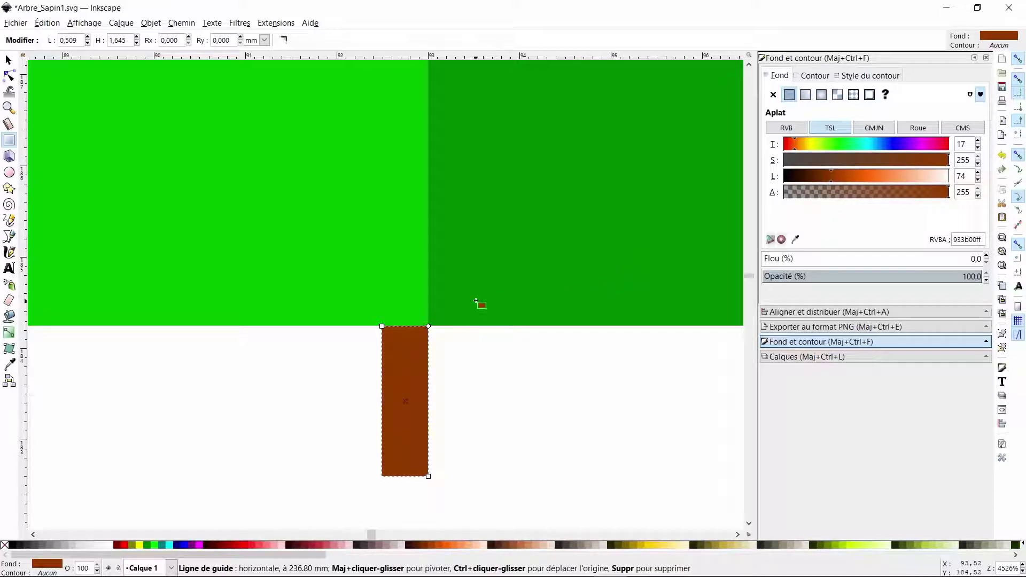
Step: Duplicate the half-trunk and move the copy horizontally to X 93.001 mm, adjoining the original at the centre line
left_click(8, 62)
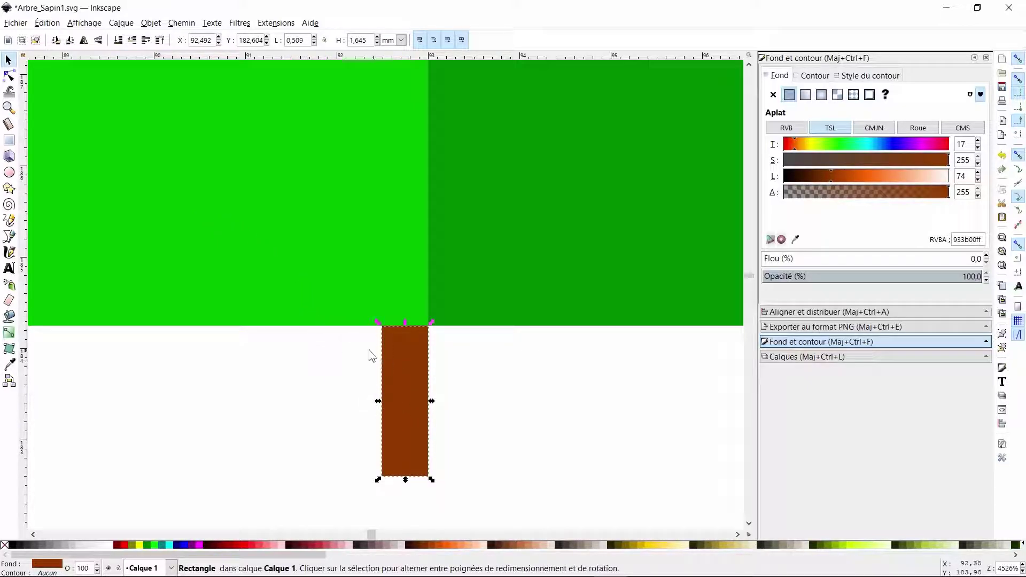
left_click_drag(397, 393, 446, 391)
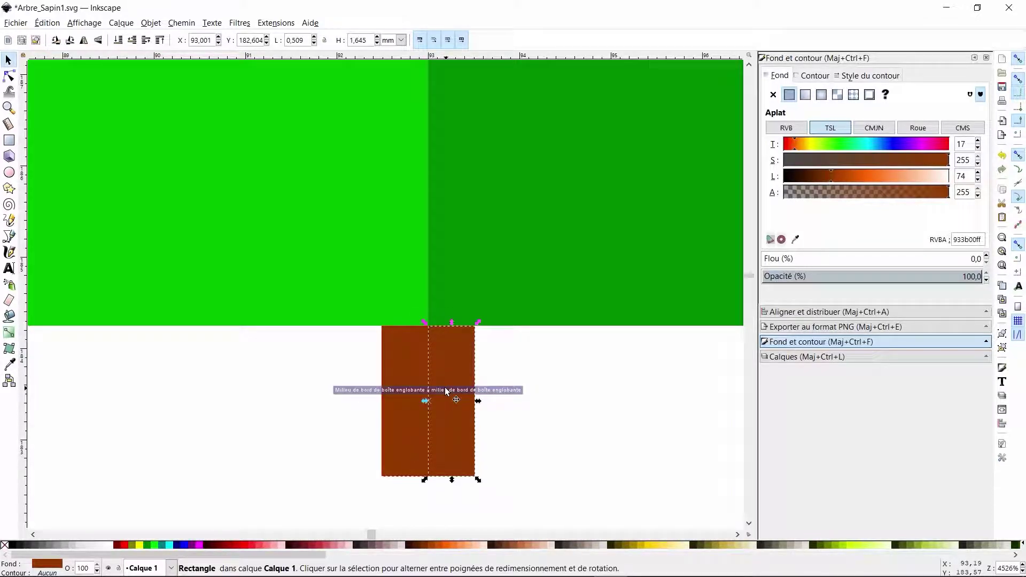
scroll(423, 336, "up", 5)
left_click(514, 247)
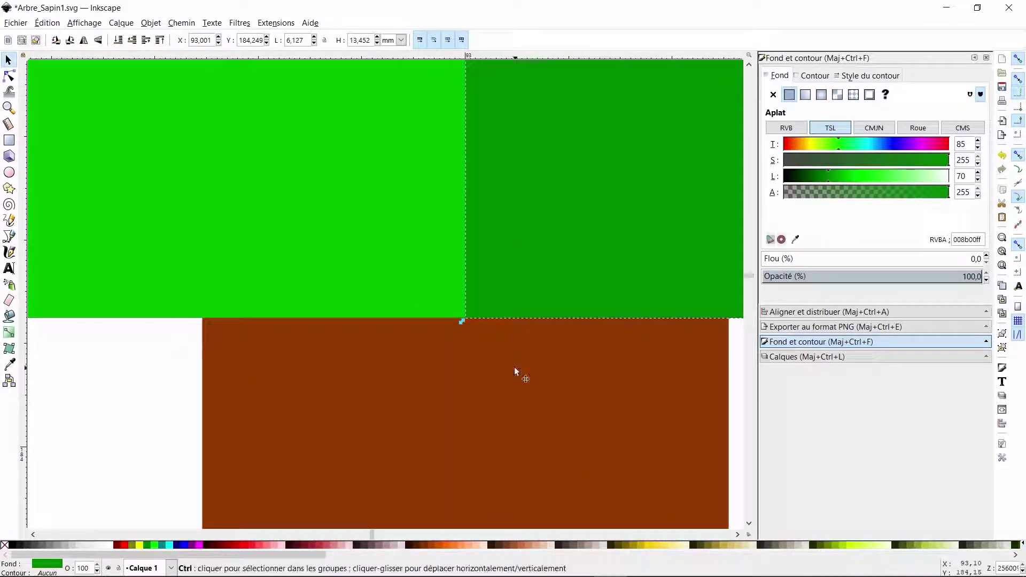
scroll(514, 366, "down", 5)
Step: Darken the right half of the trunk to a lightness of 58
left_click(536, 416)
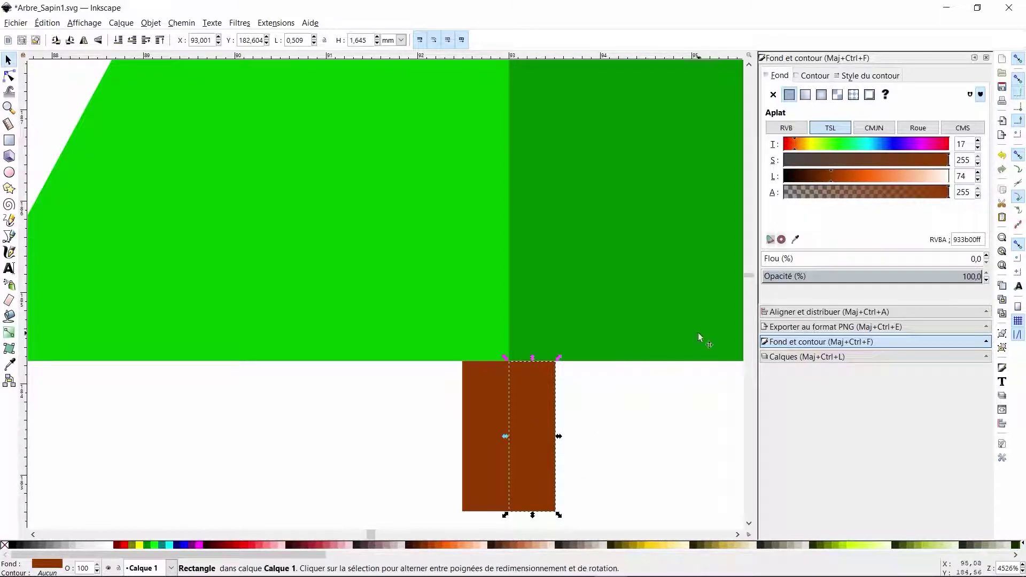
left_click_drag(829, 179, 822, 179)
left_click(697, 436)
scroll(720, 416, "down", 6)
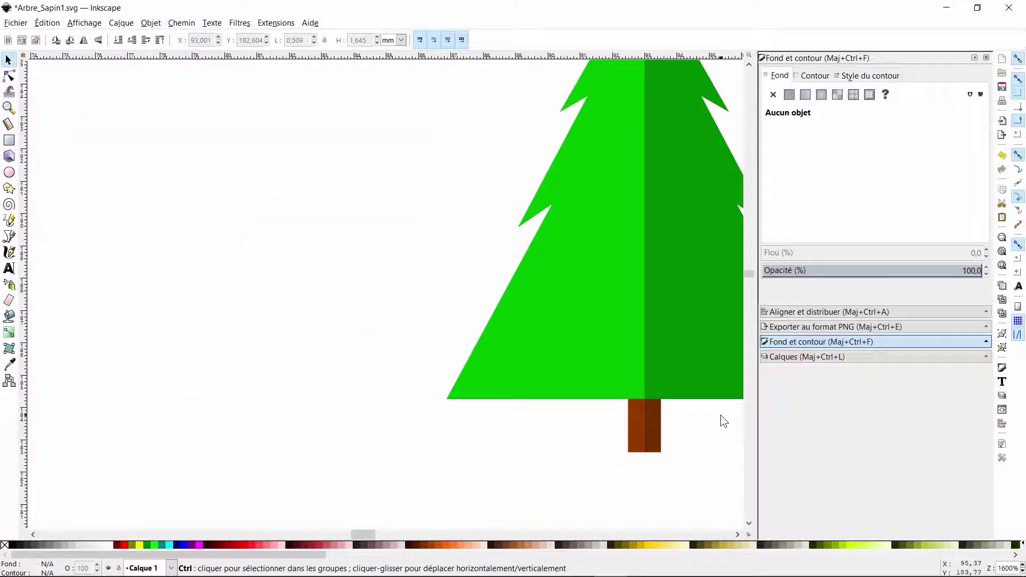
Step: Examine the assembled tree and compare it with the finished circular fir icon lower on the canvas
left_click_drag(358, 533, 382, 533)
scroll(492, 391, "up", 3)
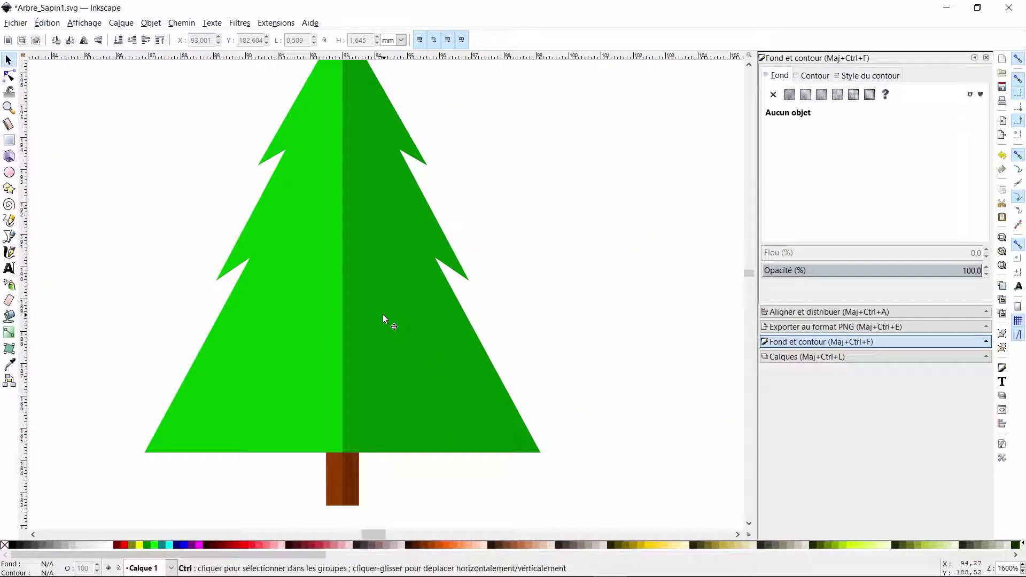
scroll(383, 317, "down", 2)
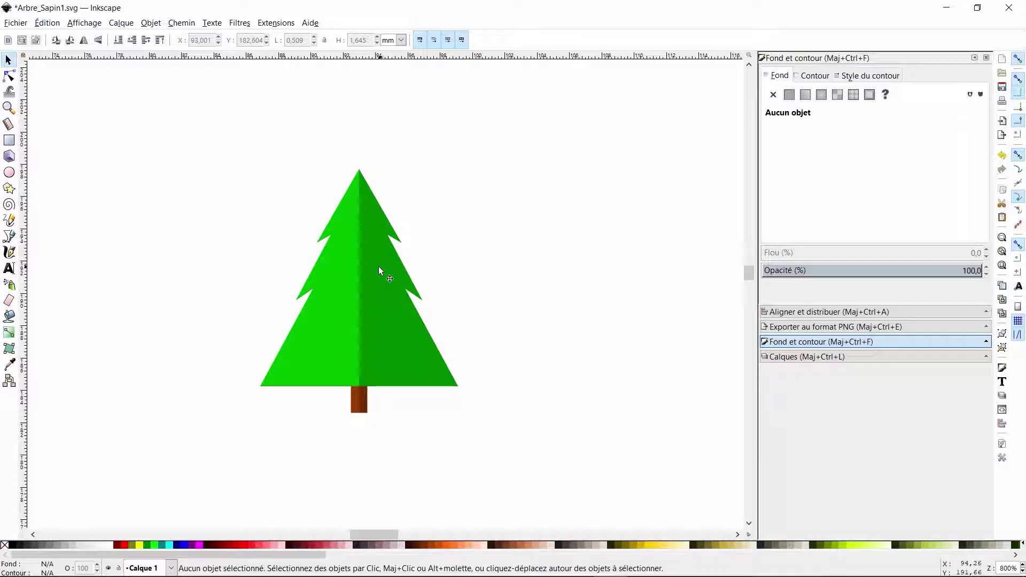
scroll(352, 267, "down", 4)
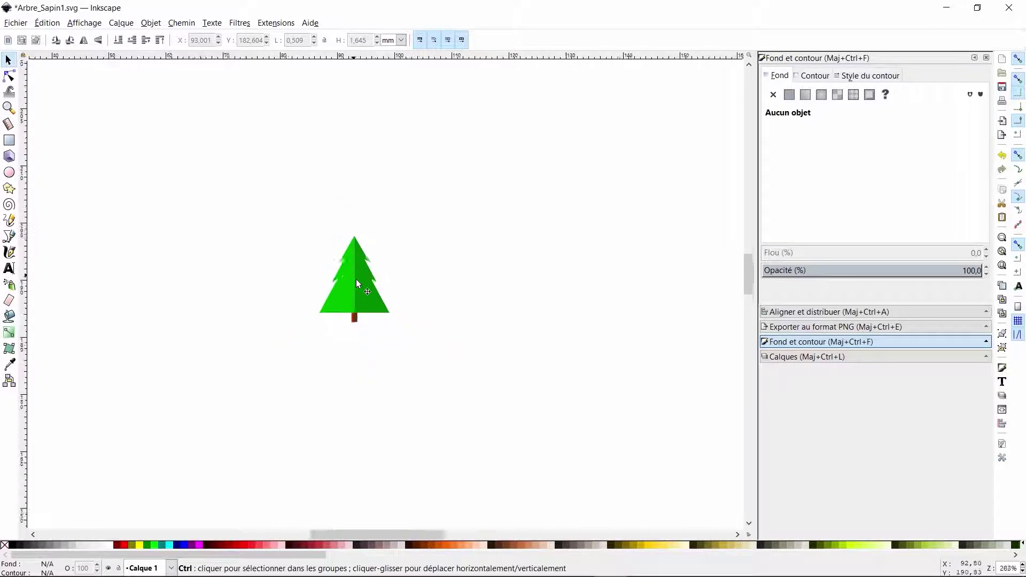
scroll(358, 357, "down", 6)
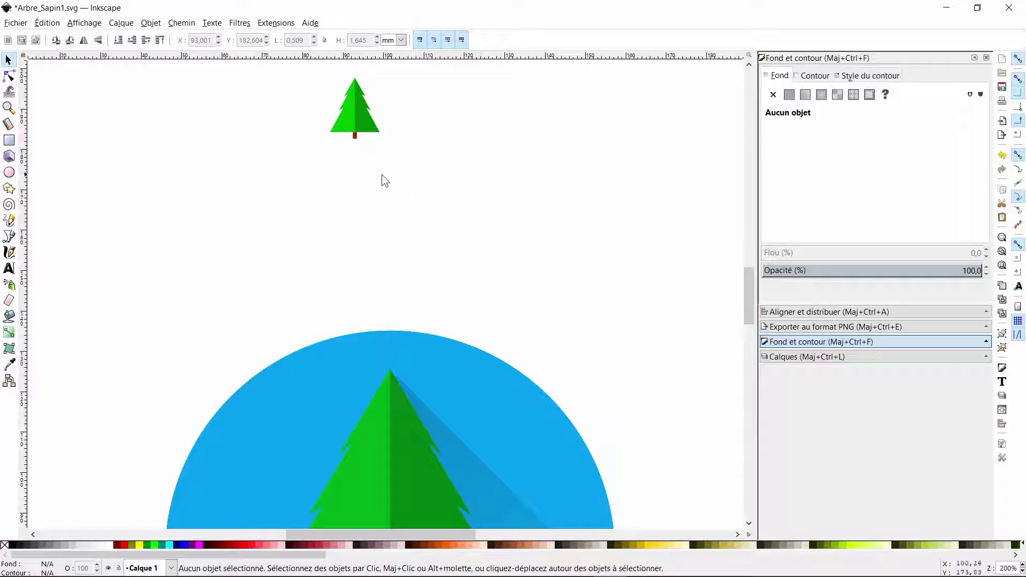
scroll(388, 329, "down", 12)
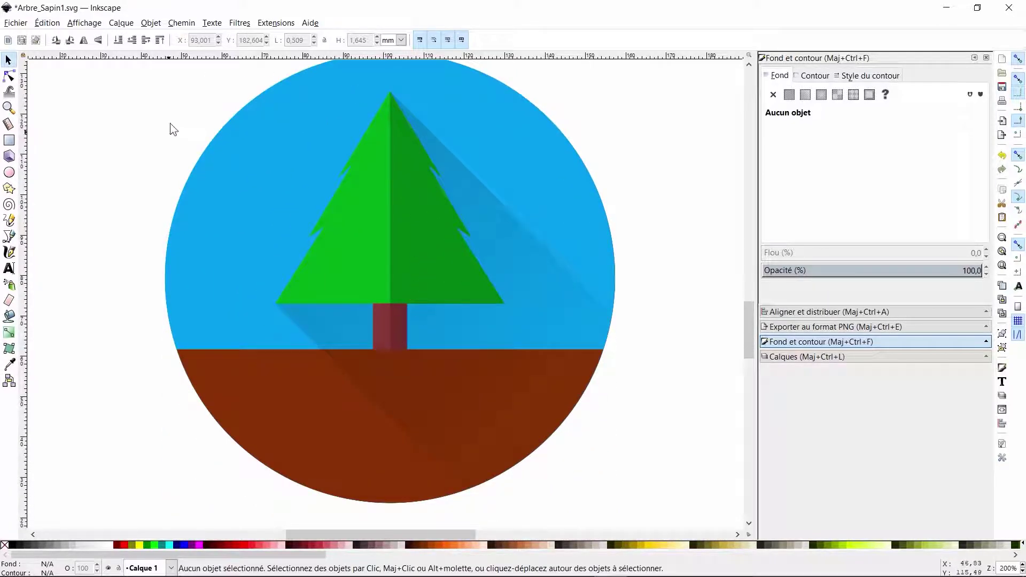
scroll(334, 195, "up", 15)
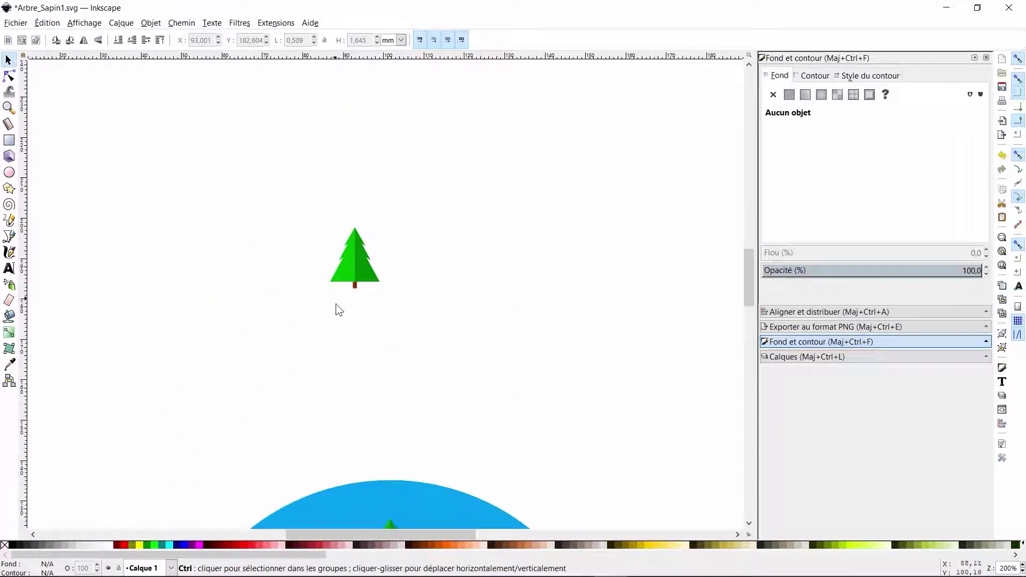
scroll(387, 200, "up", 4)
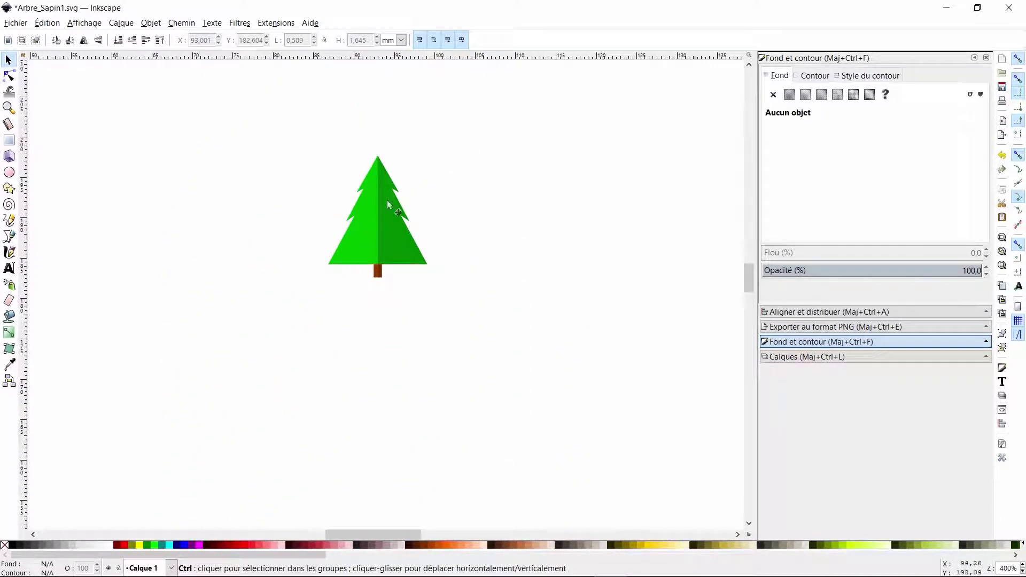
Step: Draw a circle with a radius of about 17.6 mm over the right side of the tree
left_click(9, 172)
scroll(366, 253, "down", 3)
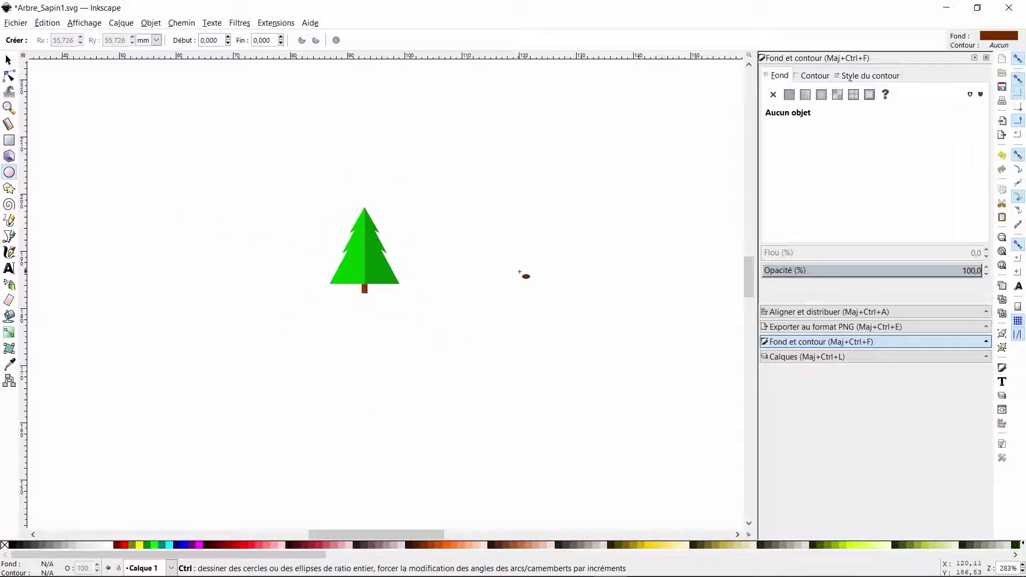
left_click_drag(476, 239, 567, 345)
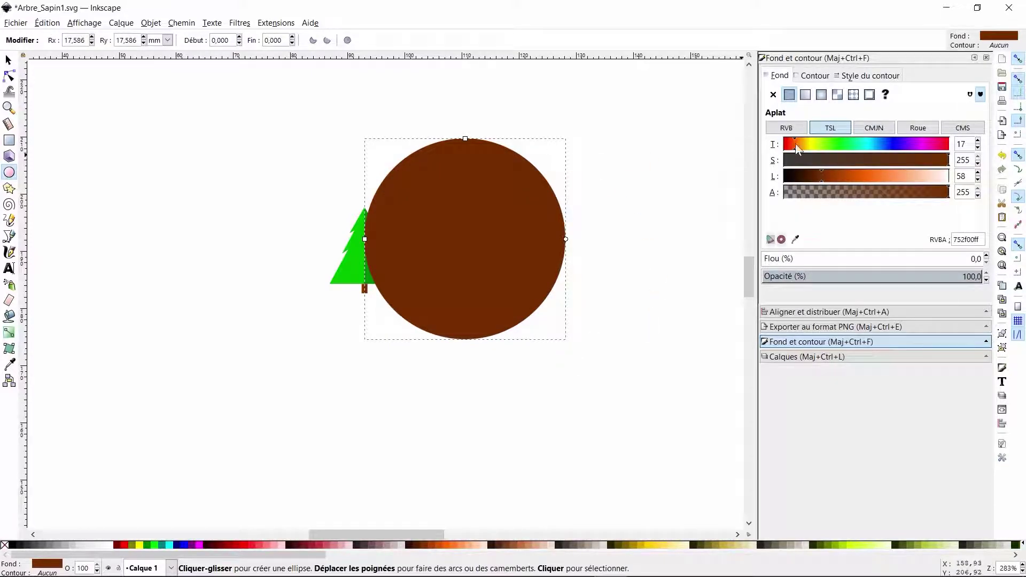
Step: Fill the new circle with the sky blue sampled from the finished circular fir icon
left_click(9, 365)
scroll(259, 334, "down", 5)
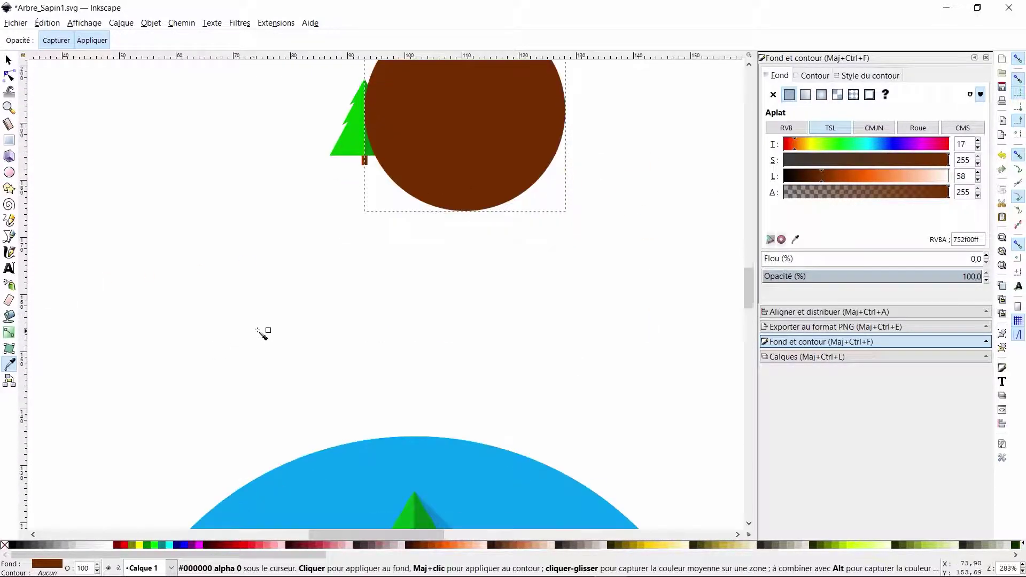
left_click(469, 458)
scroll(562, 444, "up", 4)
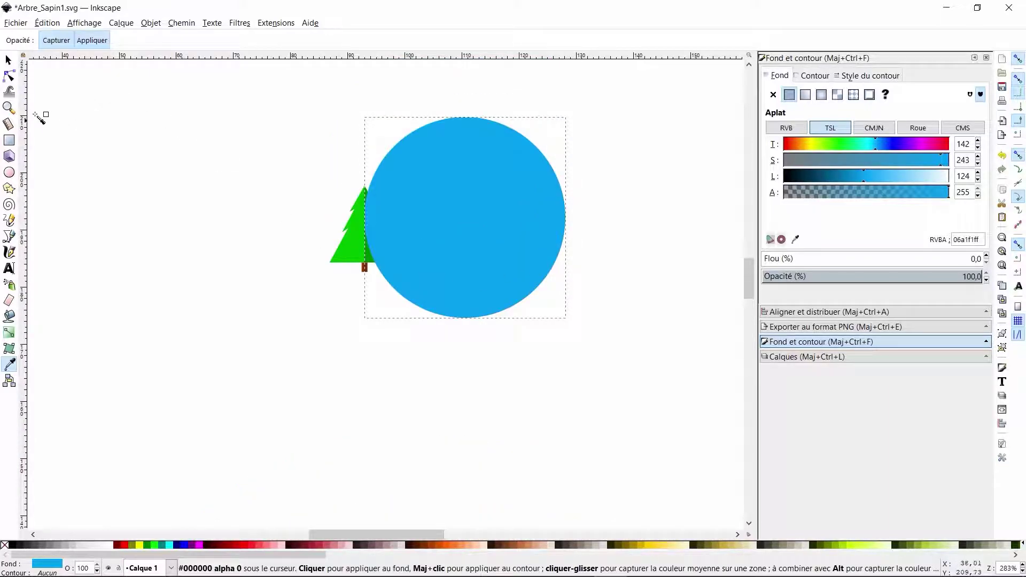
Step: Move the blue circle clear of the tree, to about X 101.6 mm, Y 174.2 mm
left_click(8, 59)
left_click(328, 229)
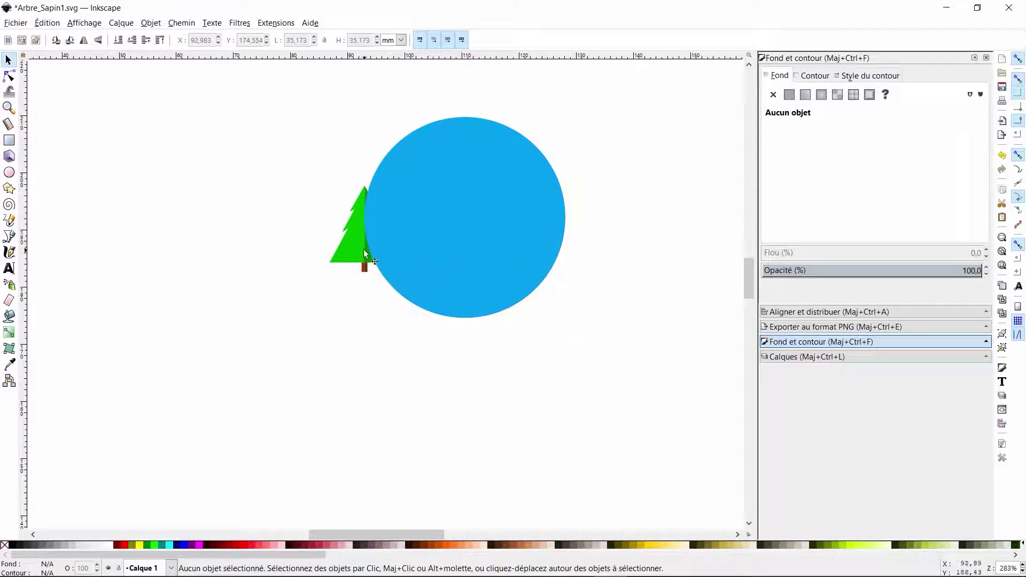
left_click_drag(503, 206, 553, 207)
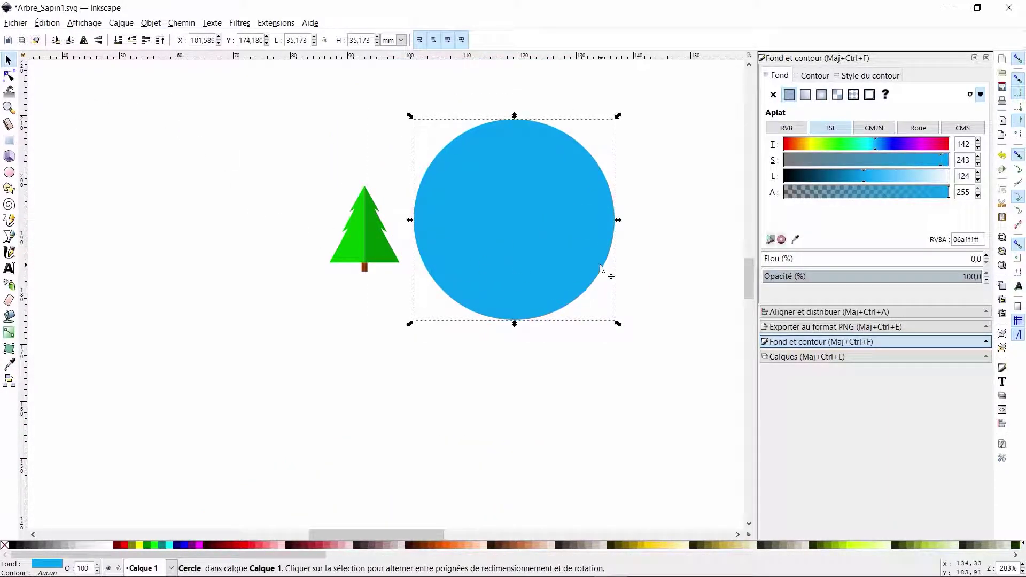
Step: Select the circle beside the tree and fill it with brown #803300
scroll(638, 294, "up", 2)
scroll(491, 264, "down", 2)
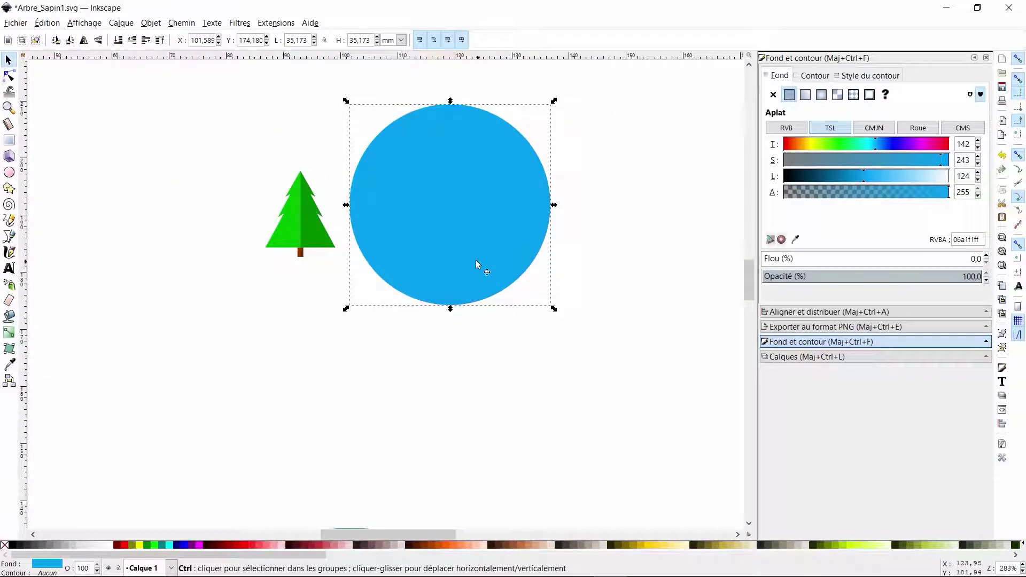
left_click(556, 213)
left_click(449, 282)
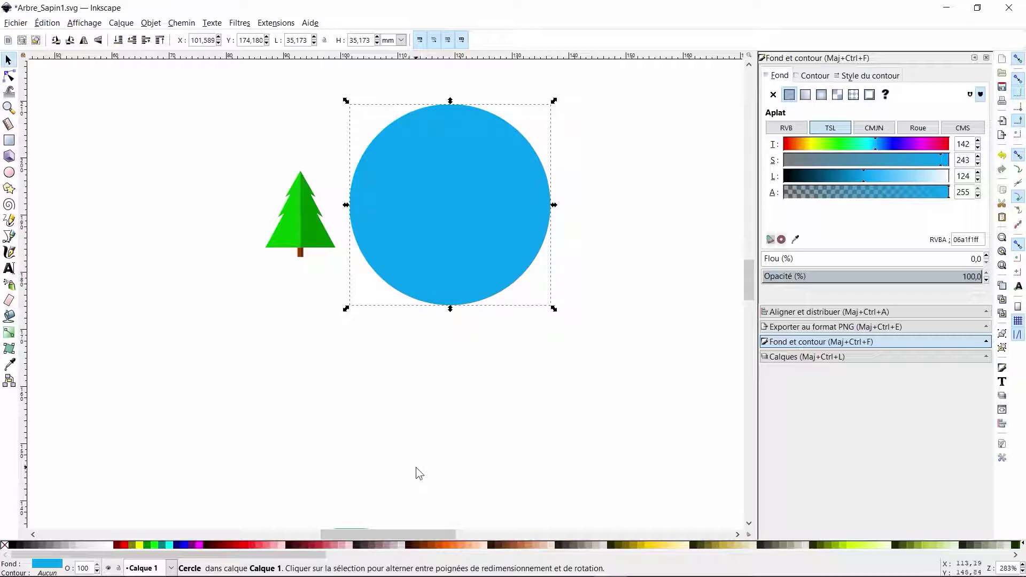
left_click(423, 544)
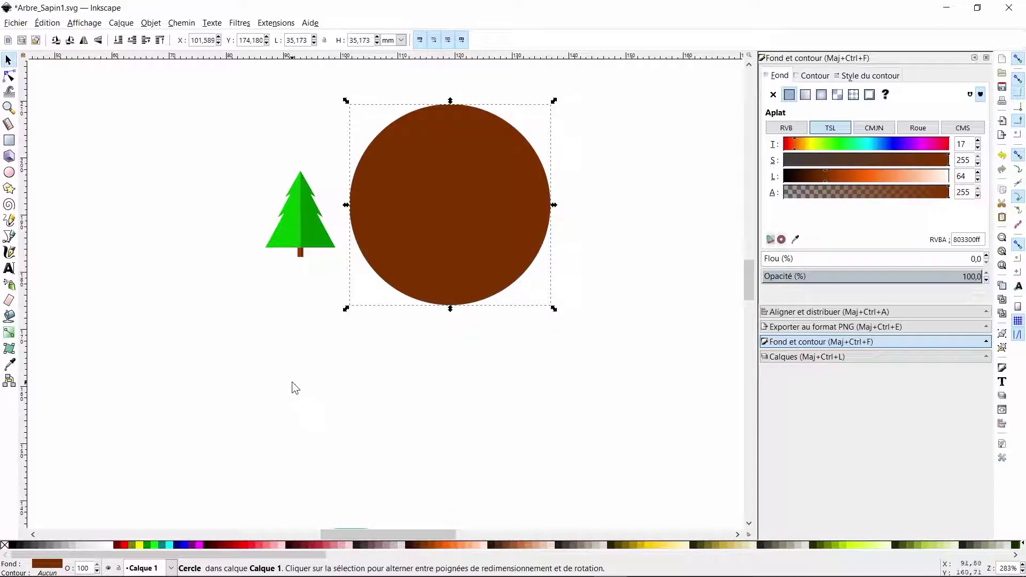
scroll(361, 214, "up", 2)
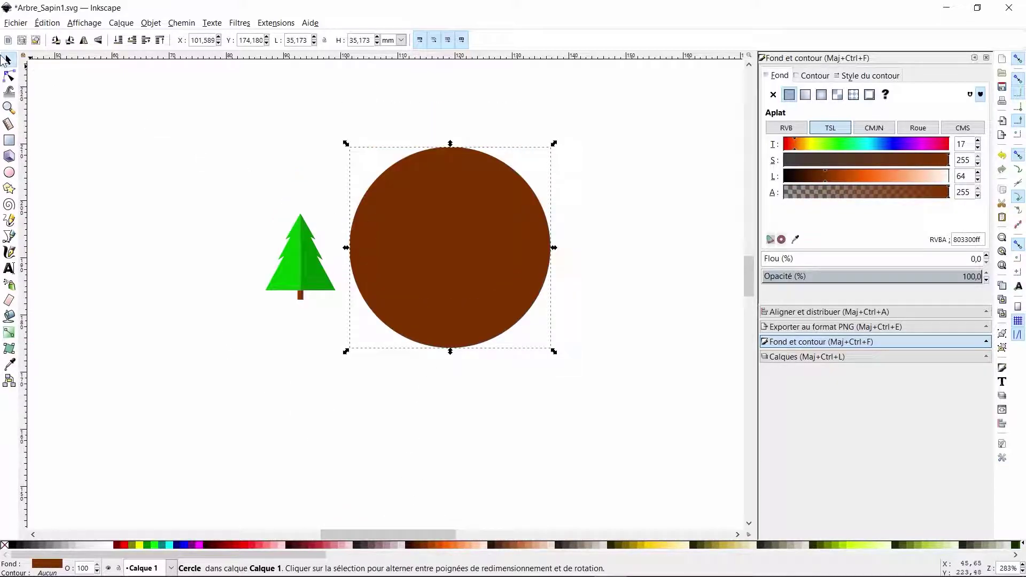
left_click_drag(433, 247, 491, 320)
key("Escape")
Step: Draw a rectangle about 50.2 by 32.7 mm over the brown circle, leaving only the circle's lowest part uncovered
scroll(396, 255, "left", 3)
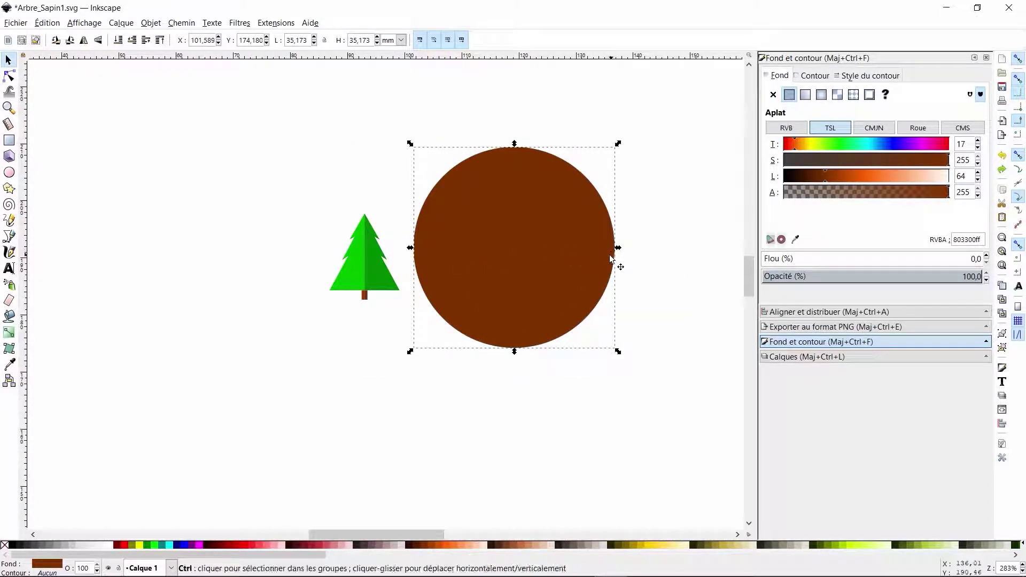
scroll(600, 259, "up", 2)
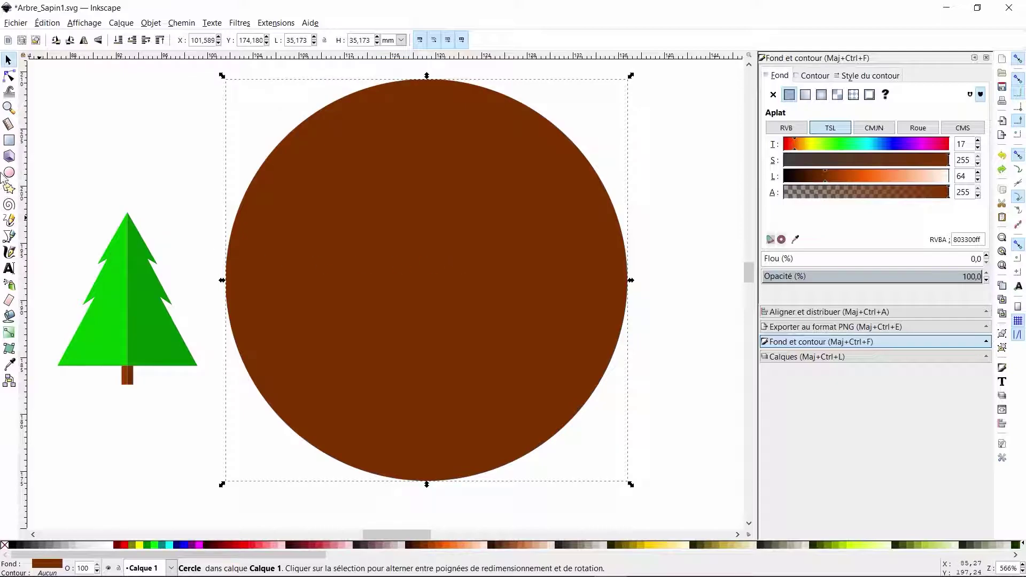
left_click(9, 140)
scroll(286, 183, "down", 2)
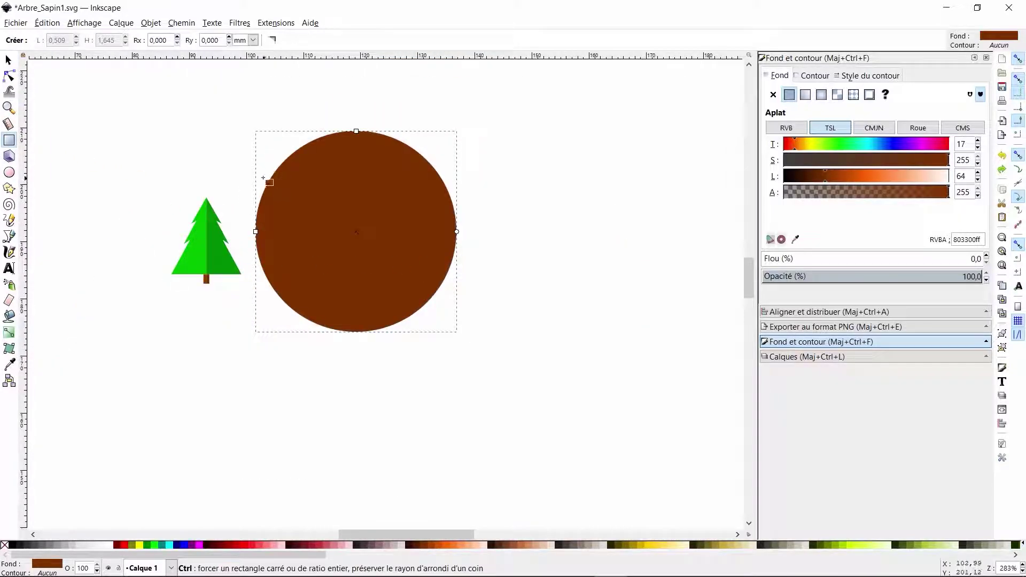
mouse_move(221, 115)
left_mouse_down()
mouse_move(319, 237)
mouse_move(403, 299)
mouse_move(505, 310)
mouse_move(533, 302)
mouse_move(507, 302)
left_mouse_up()
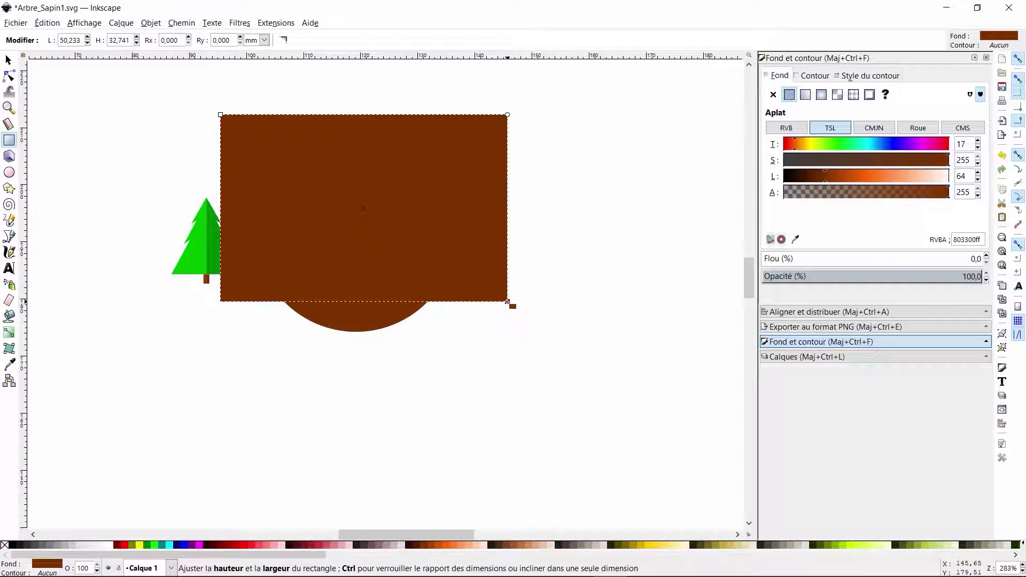
Step: Subtract the rectangle from the brown circle with the Difference operation so only the ground segment is kept
left_click(9, 60)
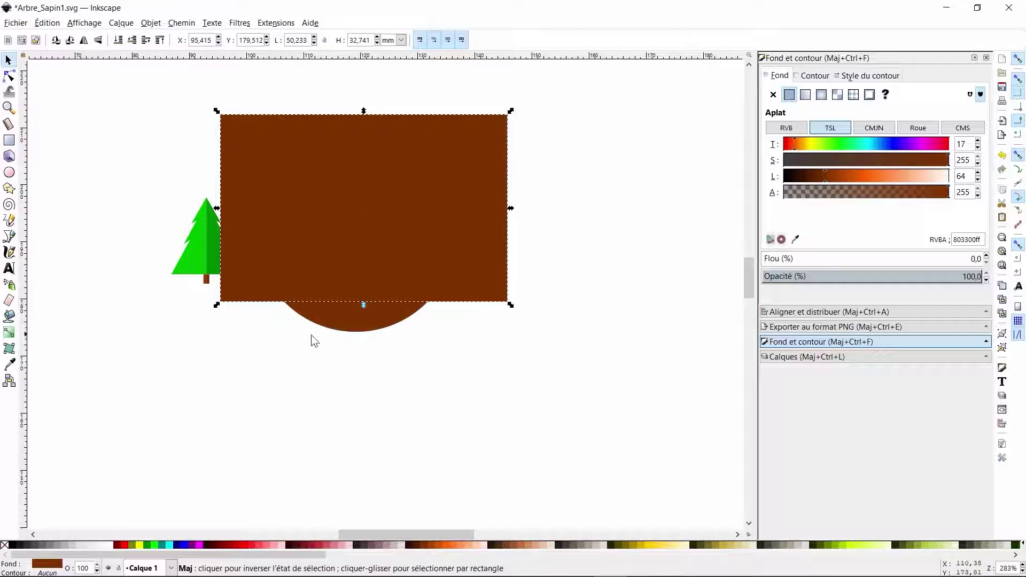
left_click(381, 325, "shift")
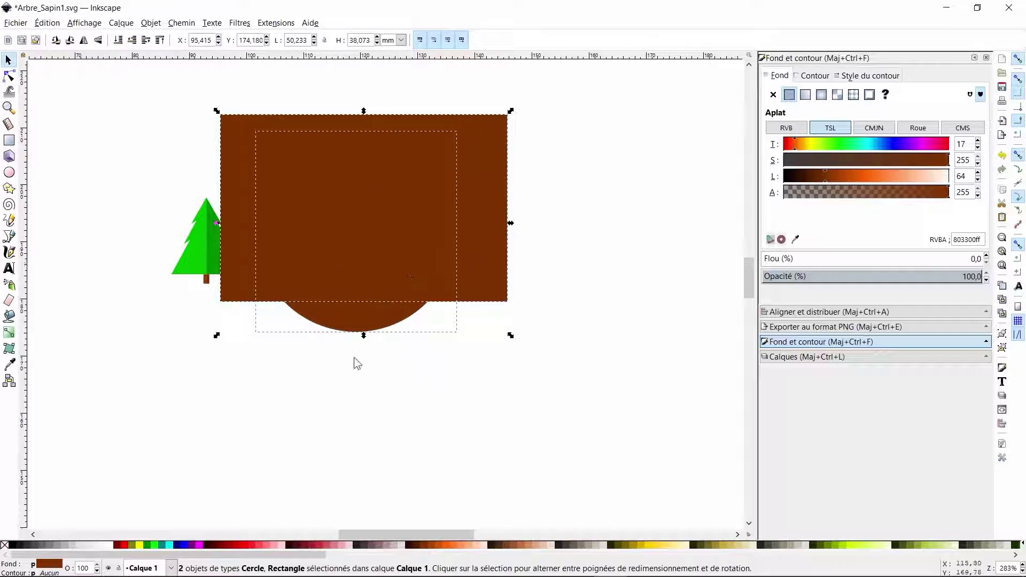
left_click(151, 23)
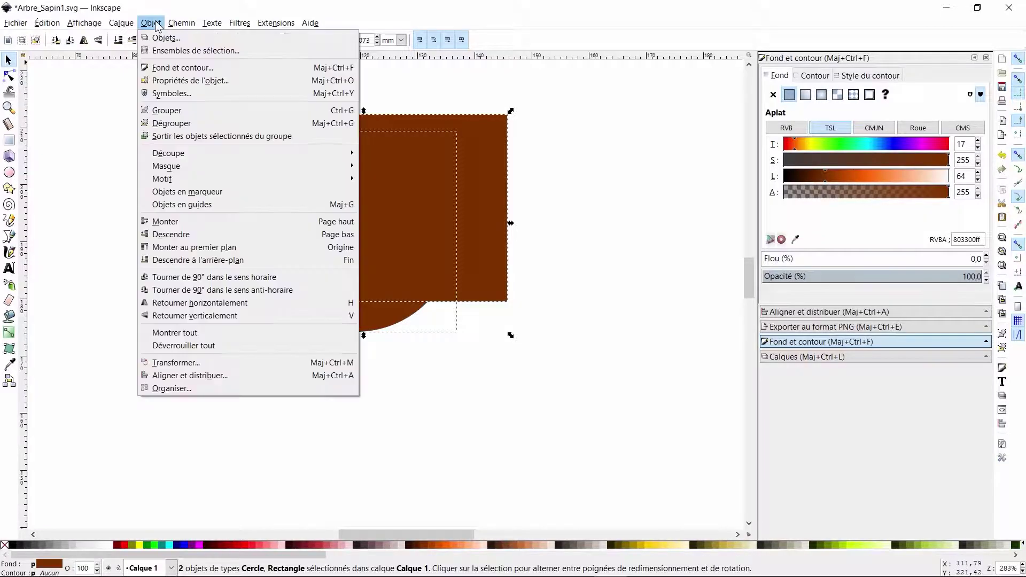
mouse_move(172, 25)
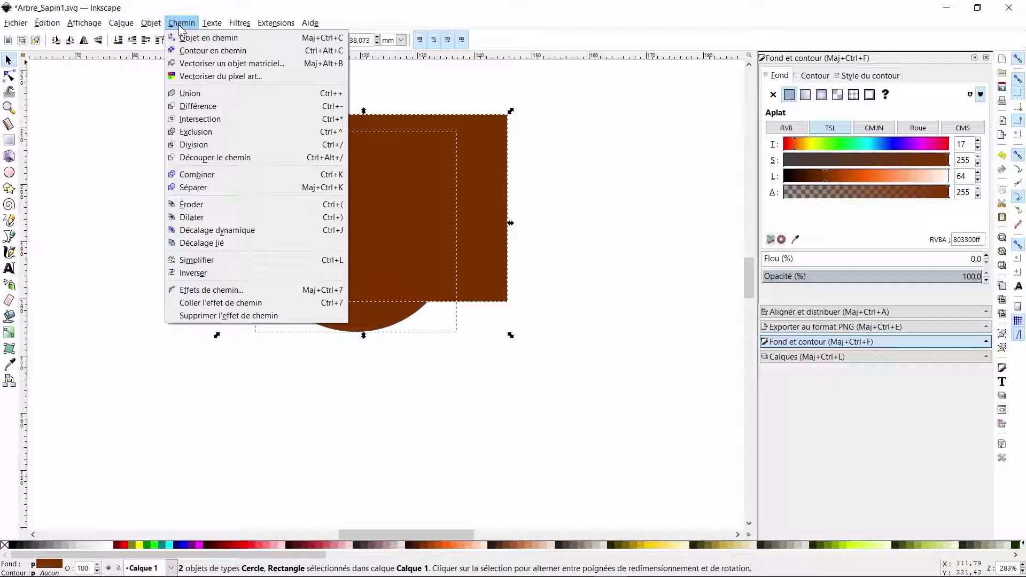
left_click(209, 108)
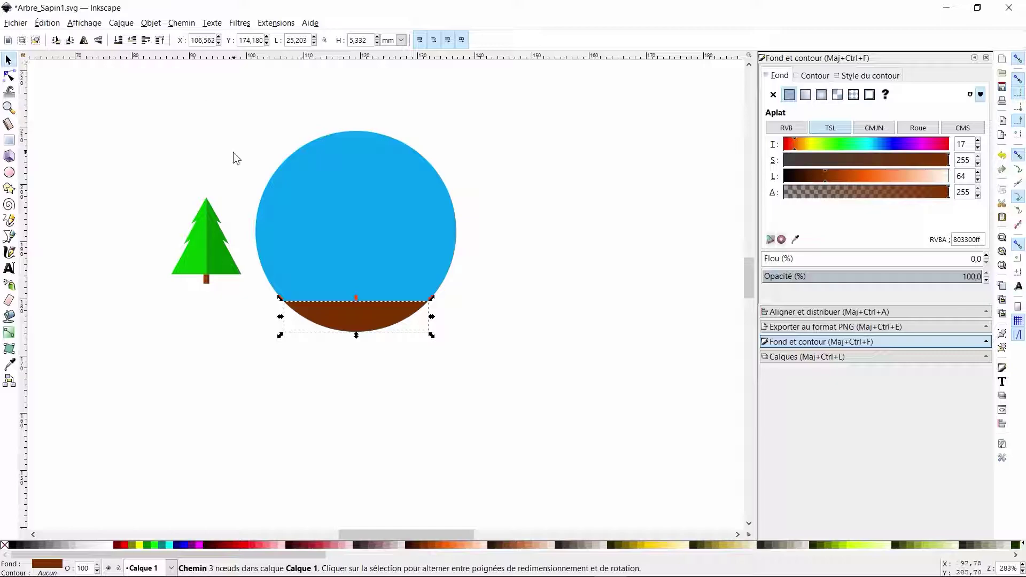
left_click(424, 358)
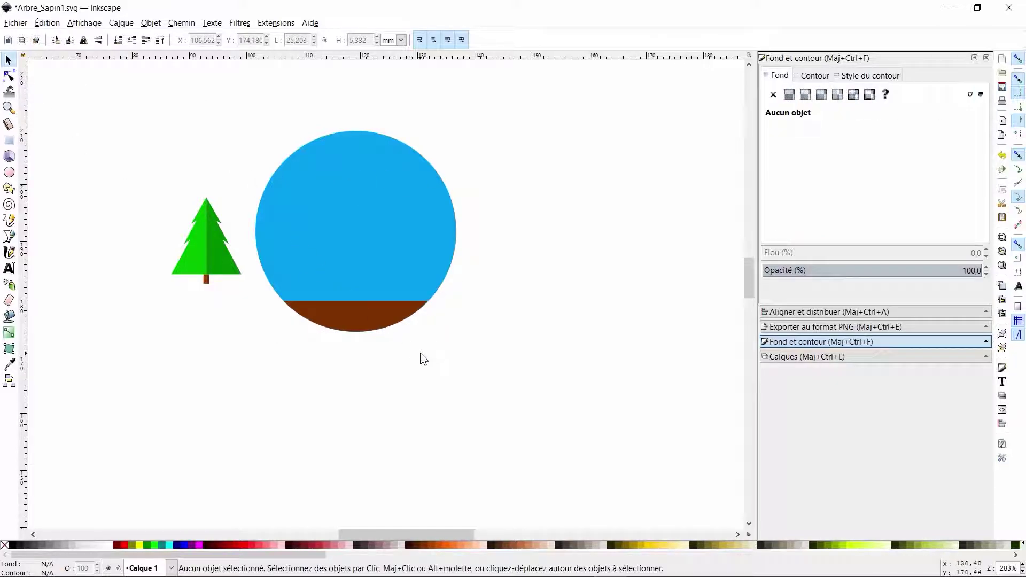
Step: Group the blue circle with the brown ground segment and move the group to about X 104.4 mm, Y 173.4 mm
scroll(321, 245, "left", 4)
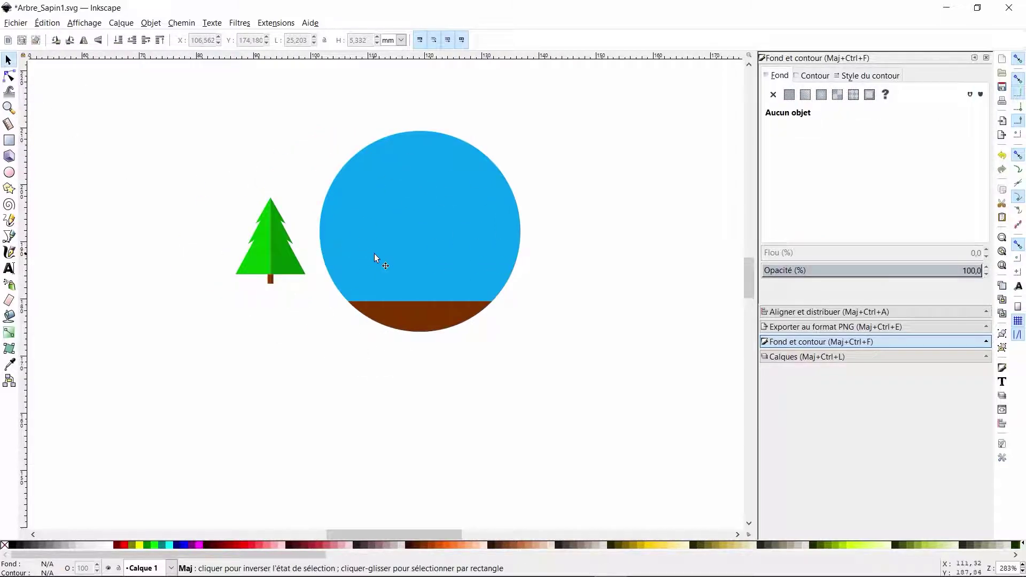
scroll(466, 321, "up", 3)
scroll(401, 298, "down", 3)
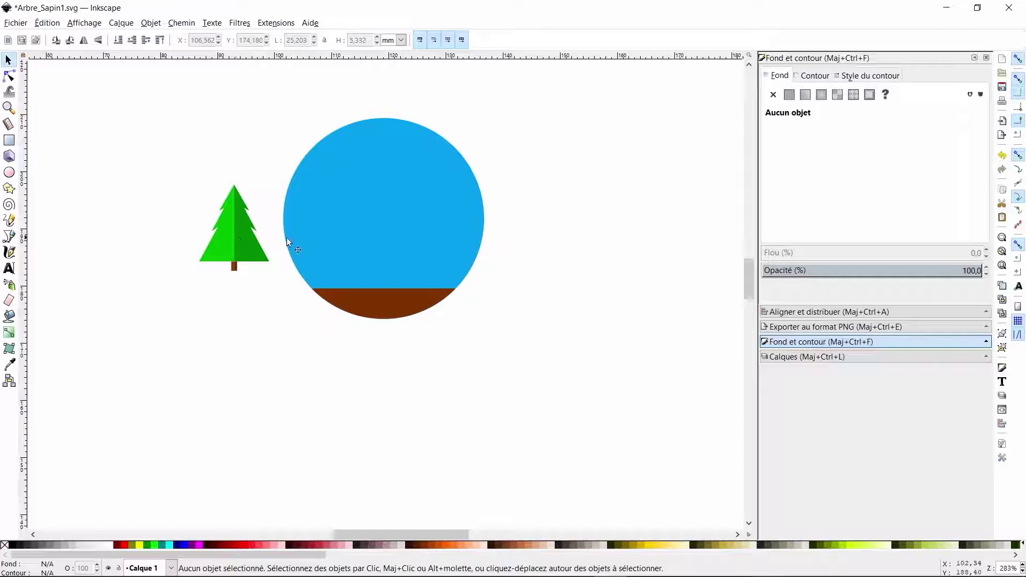
left_click(376, 214)
left_click(398, 300, "shift")
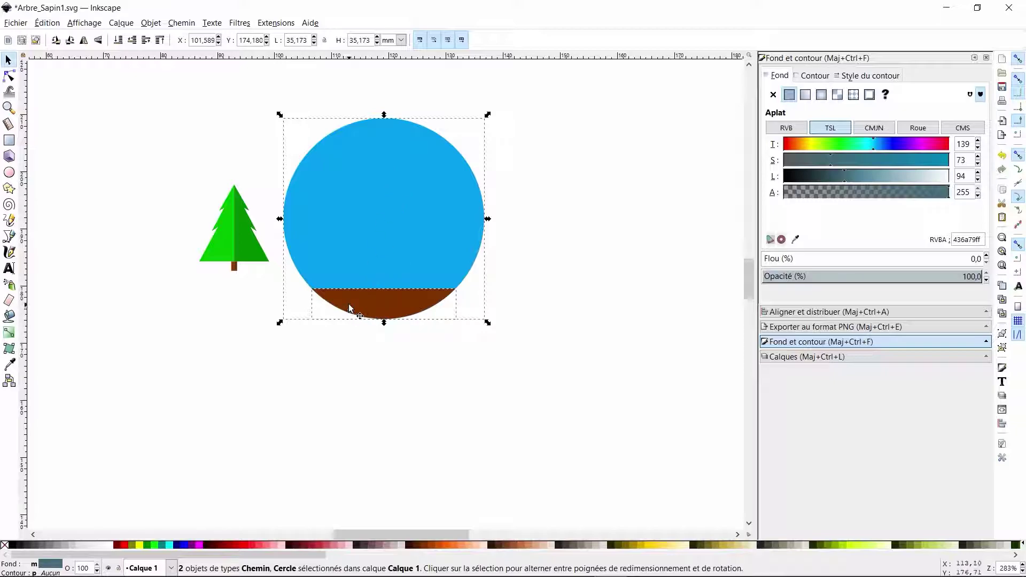
key("ctrl+g")
left_click_drag(374, 312, 400, 193)
Step: Move the four tree parts onto the ground's upper edge, about X 115.6 mm, Y 178.8 mm, and raise them to the front
left_click_drag(180, 153, 275, 305)
left_click_drag(231, 239, 397, 255)
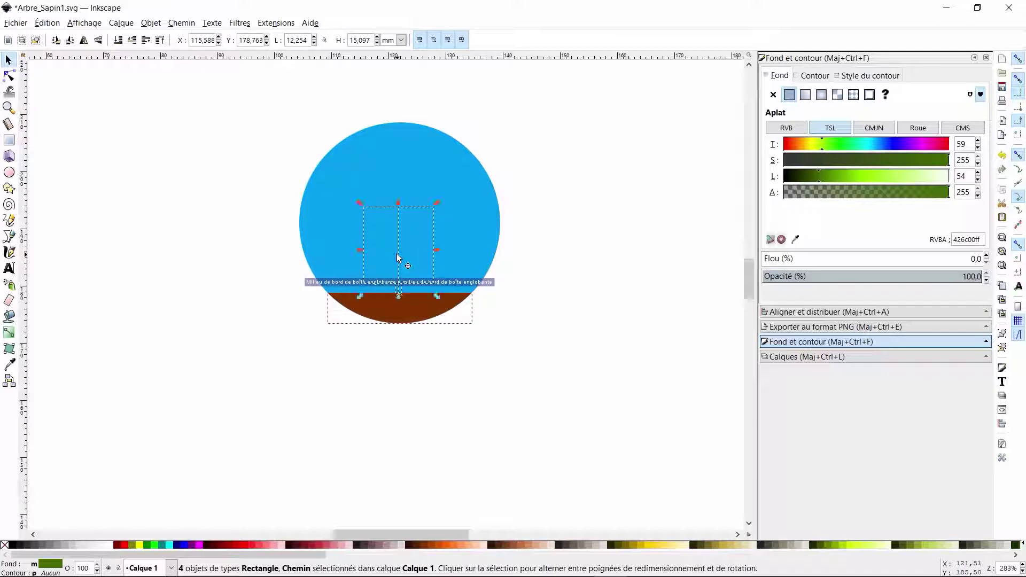
left_click(160, 40)
left_click(230, 221)
scroll(321, 275, "up", 6)
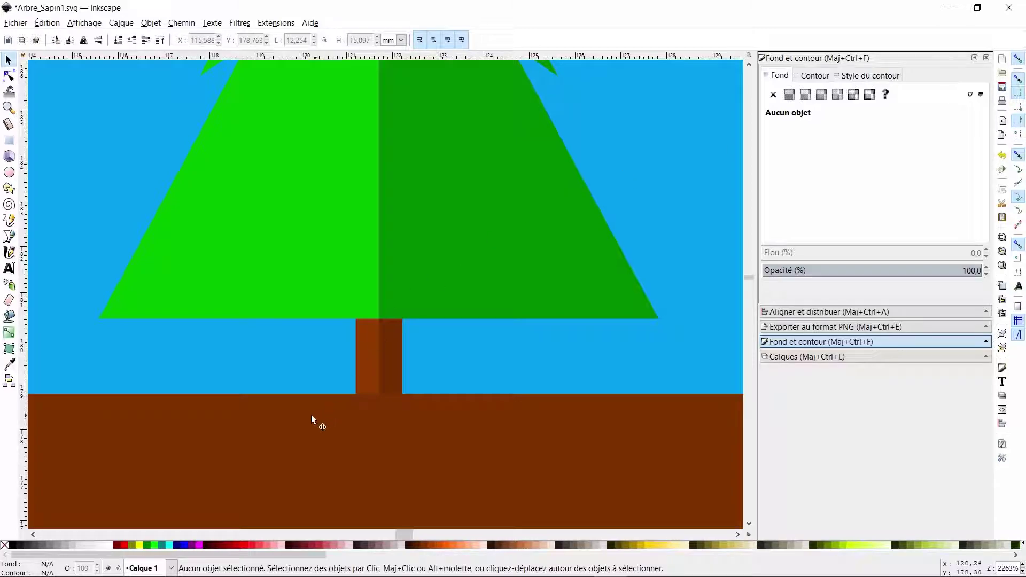
scroll(308, 395, "down", 4, "ctrl")
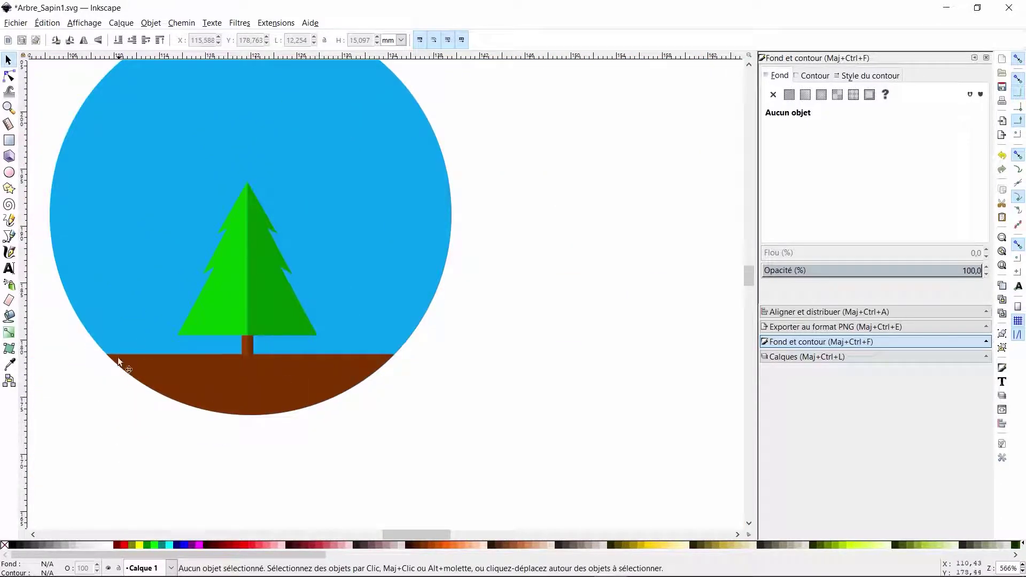
Step: Select both foliage halves and both trunk halves and group them into one tree object
left_click(232, 280)
left_click(273, 286, "shift")
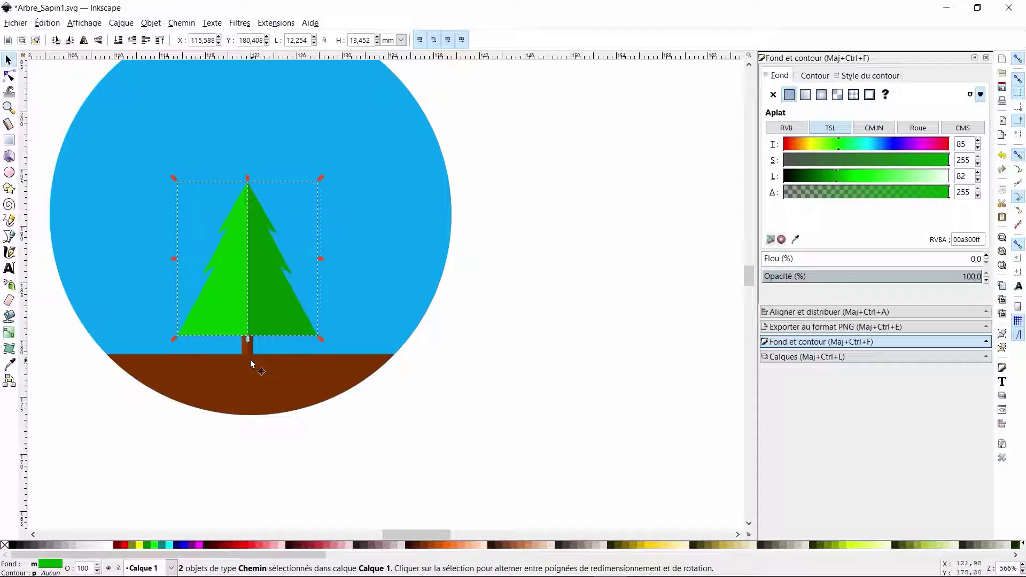
left_click(253, 352, "shift")
left_click(246, 351, "shift")
scroll(235, 357, "up", 4)
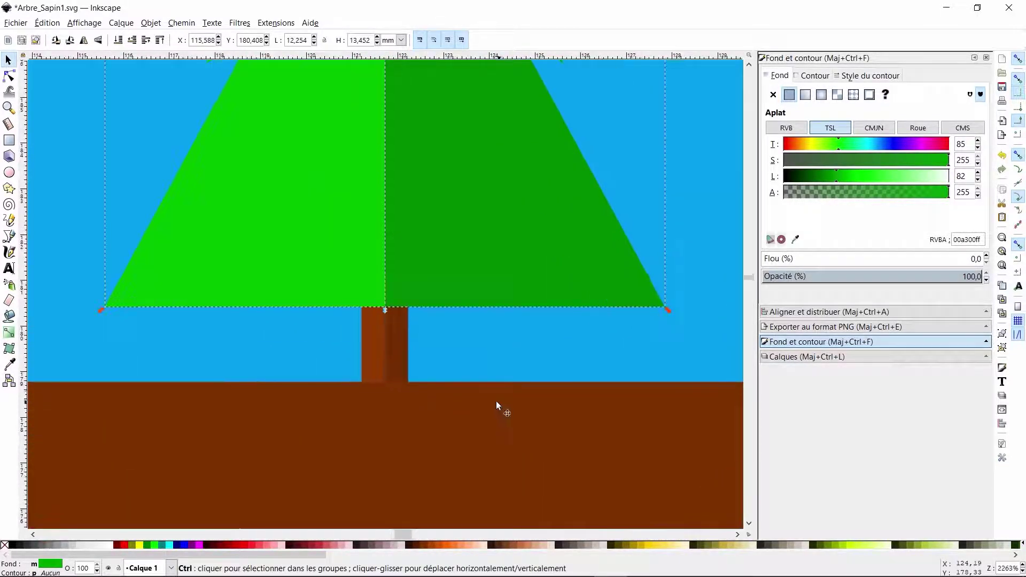
left_click(374, 355, "shift")
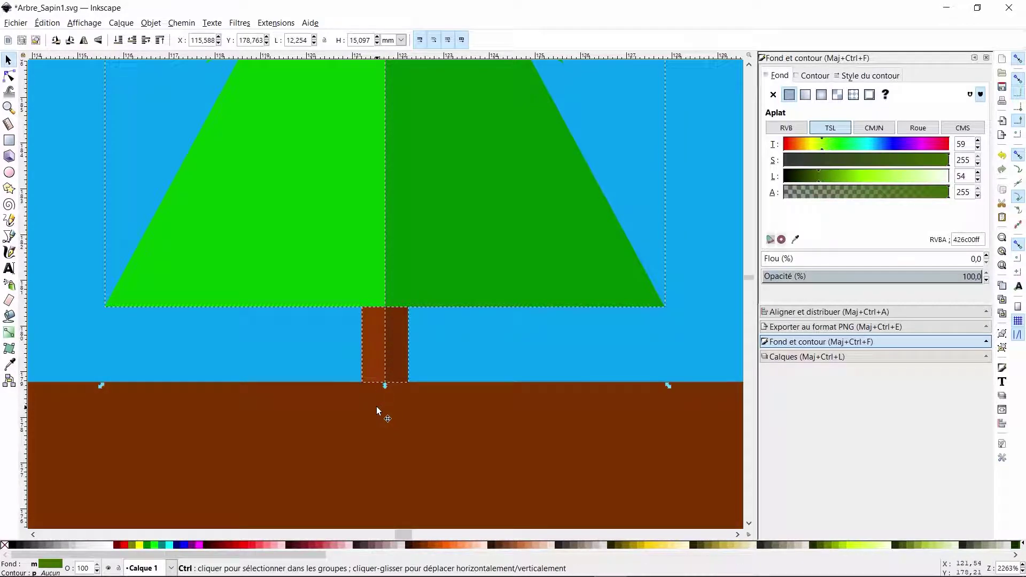
key("ctrl+g")
scroll(367, 318, "down", 4)
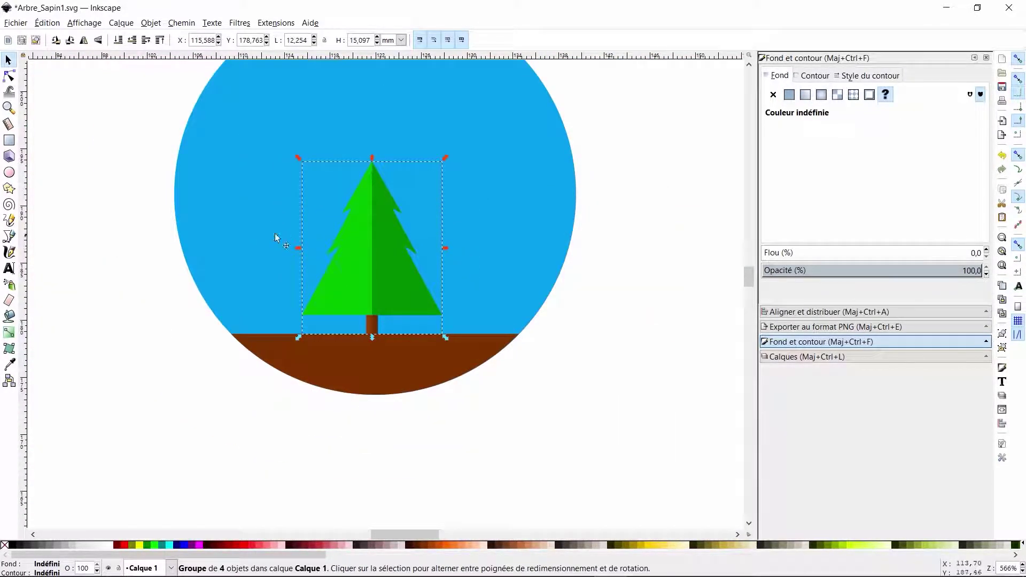
Step: Center the tree group horizontally on the circular background group, relative to the last selected object
left_click(222, 226, "shift")
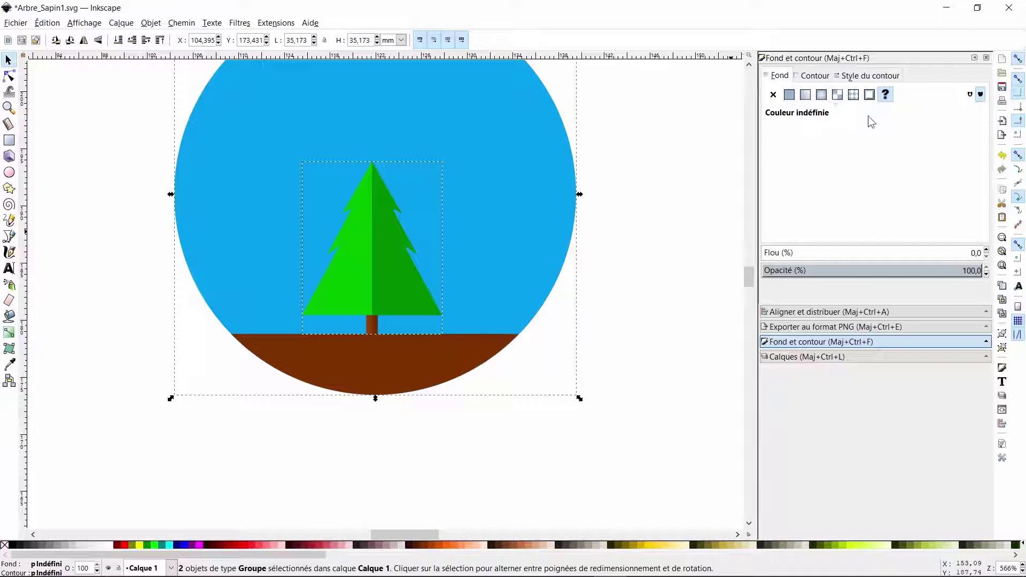
left_click(855, 312)
left_click(925, 137)
key("Escape")
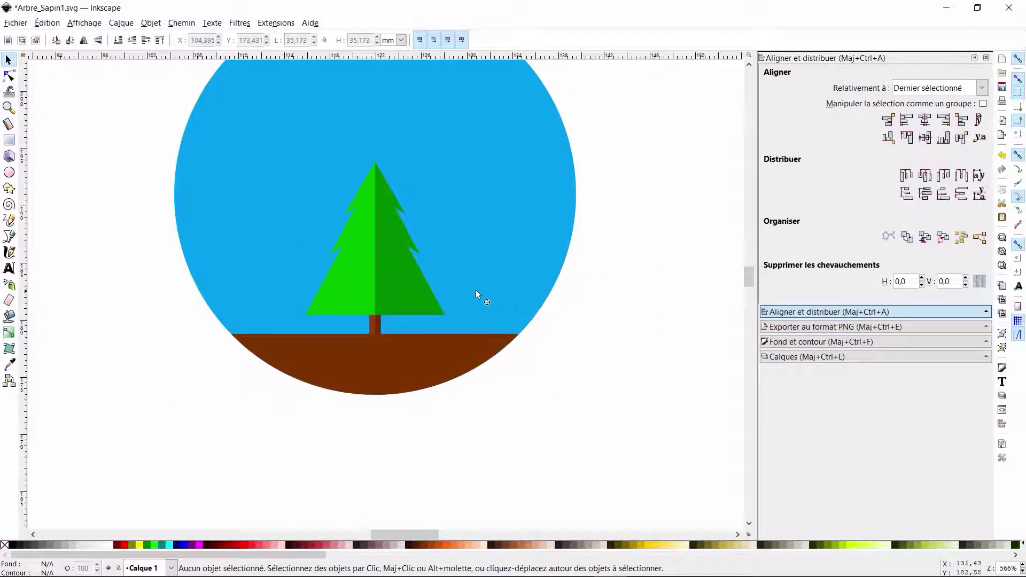
Step: Examine the tree's placement on the circular background at several zoom levels
scroll(400, 264, "right", 2)
scroll(210, 264, "left", 2)
scroll(214, 268, "down", 1)
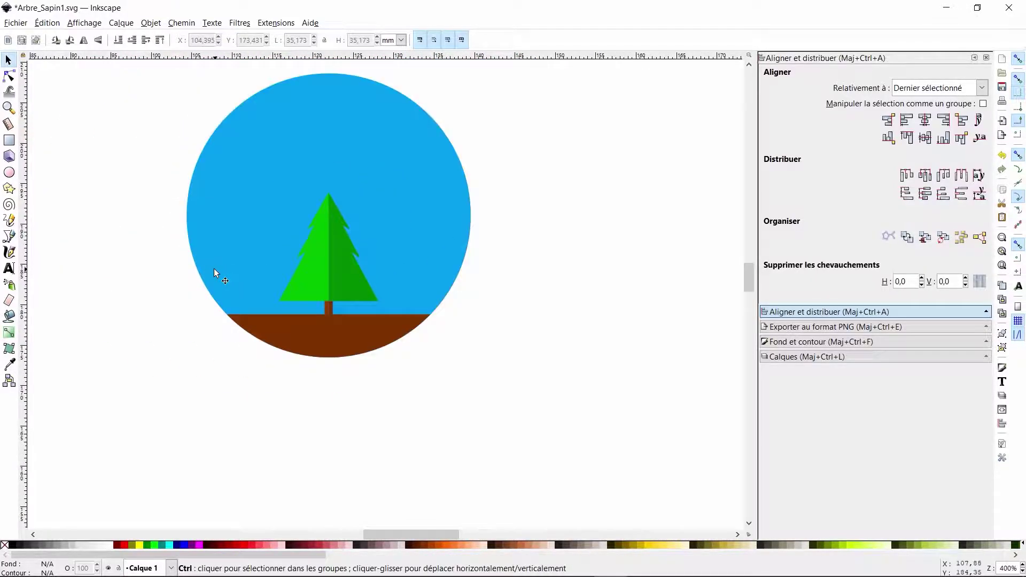
scroll(214, 269, "down", 1)
scroll(211, 265, "left", 3)
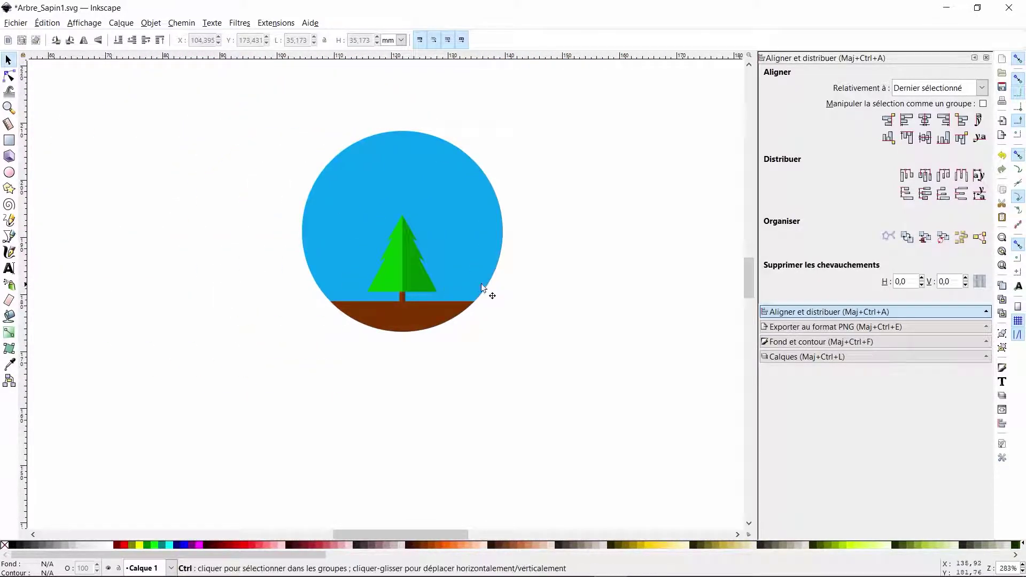
scroll(430, 289, "up", 1)
scroll(353, 265, "left", 2)
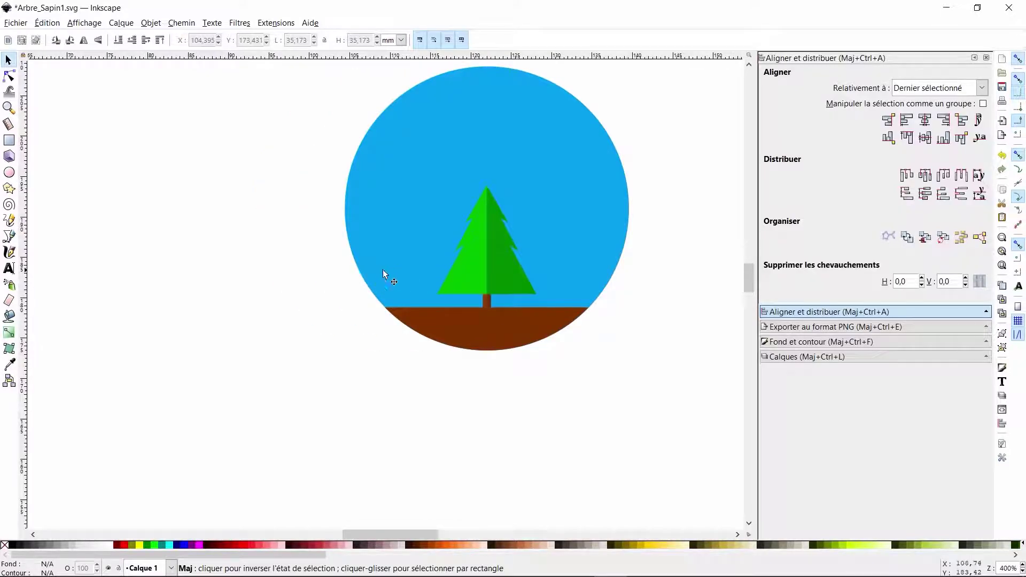
scroll(484, 277, "up", 1)
scroll(561, 286, "up", 1)
Step: Add a diagonal guide sloping down to the right and place it exactly through the tree's tip
left_click_drag(407, 536, 412, 537)
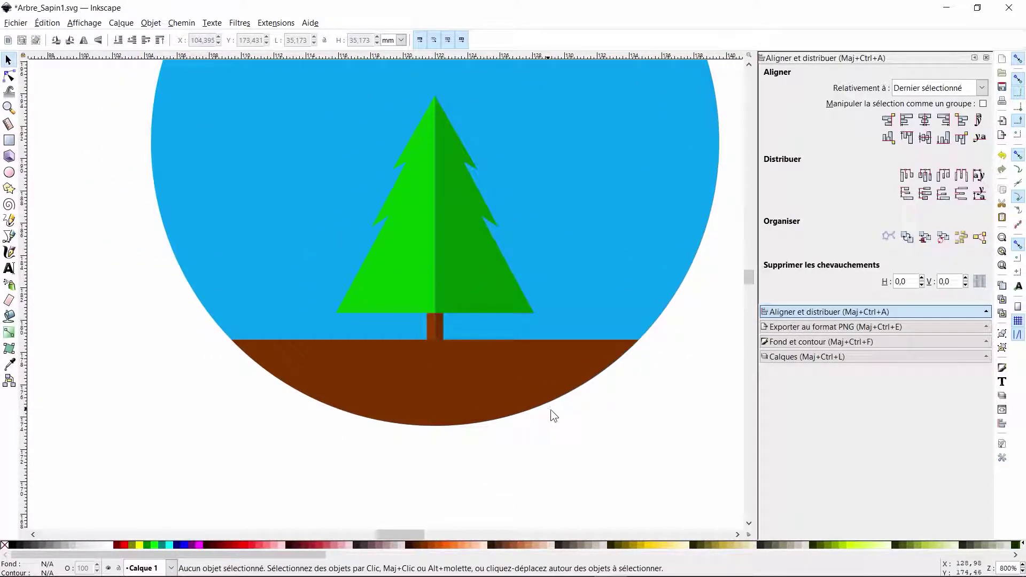
left_click_drag(742, 56, 573, 234)
scroll(433, 82, "up", 5)
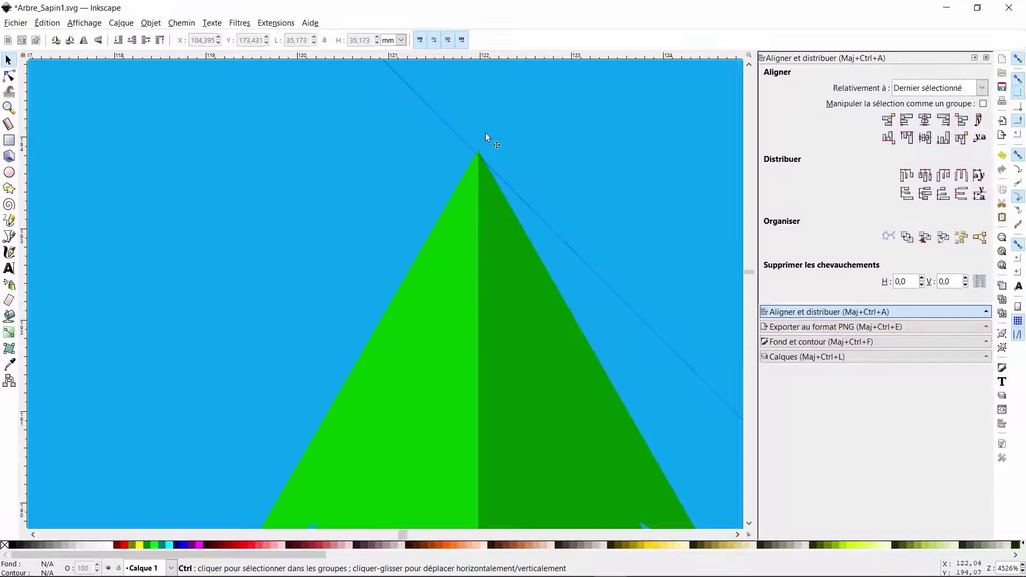
left_click_drag(484, 242, 502, 230)
scroll(623, 373, "down", 5)
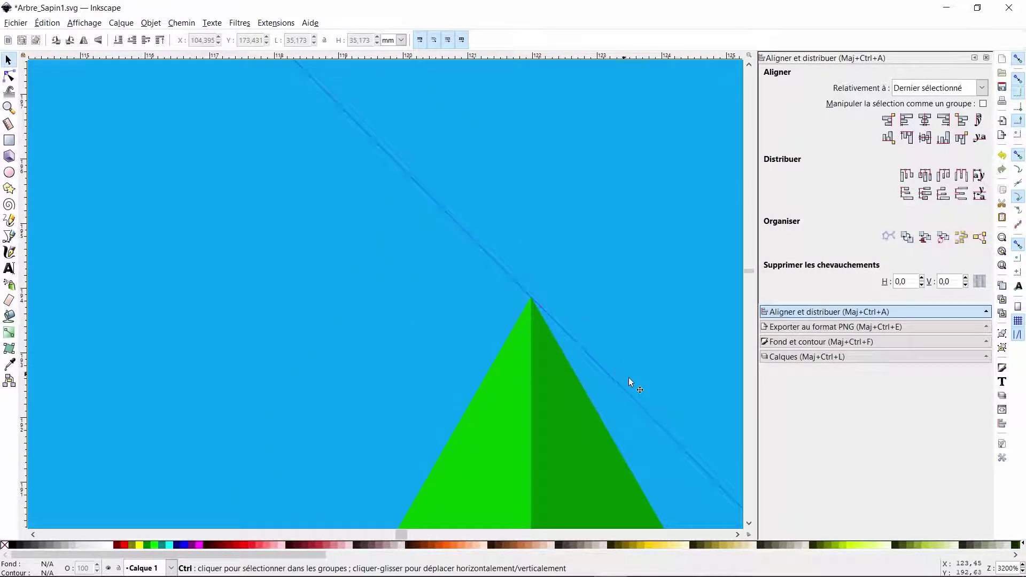
Step: Add a second, parallel diagonal guide through the lower left corner of the tree's foliage
mouse_move(386, 536)
left_mouse_down()
mouse_move(413, 535)
mouse_move(395, 535)
left_mouse_up()
scroll(448, 411, "down", 5)
scroll(448, 411, "down", 4)
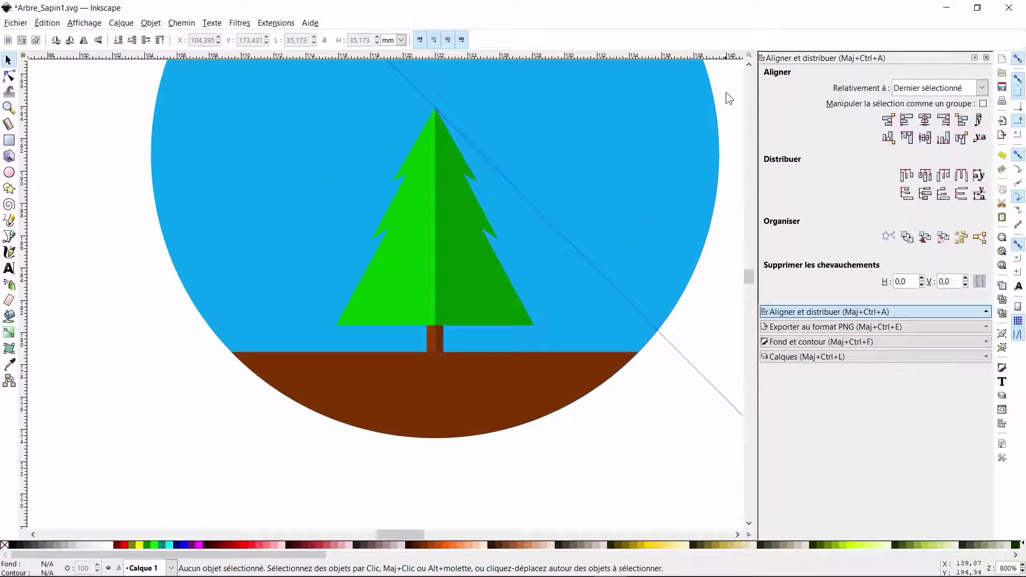
left_click_drag(744, 60, 392, 382)
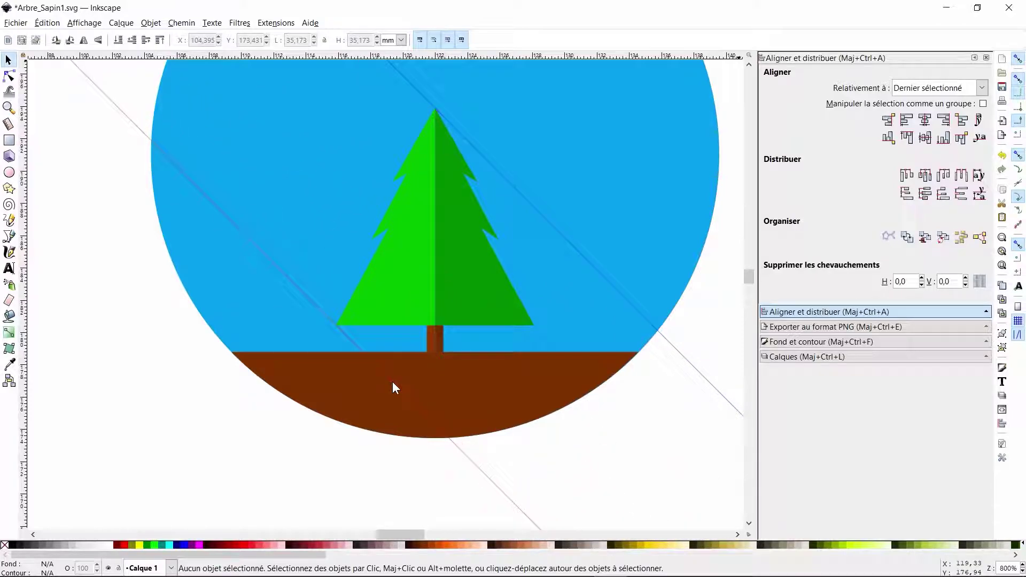
scroll(343, 346, "up", 4)
scroll(343, 347, "down", 7)
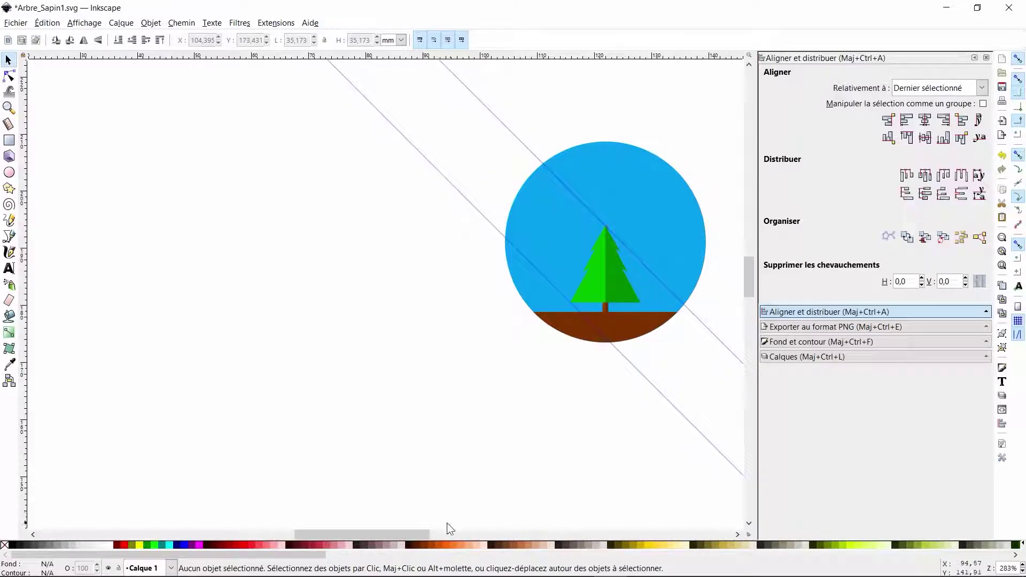
Step: Draw a closed five-point shadow path from the tree's tip through the light foliage to its lower left corner, extending down along both guides
left_click_drag(418, 533, 445, 530)
scroll(505, 273, "up", 4)
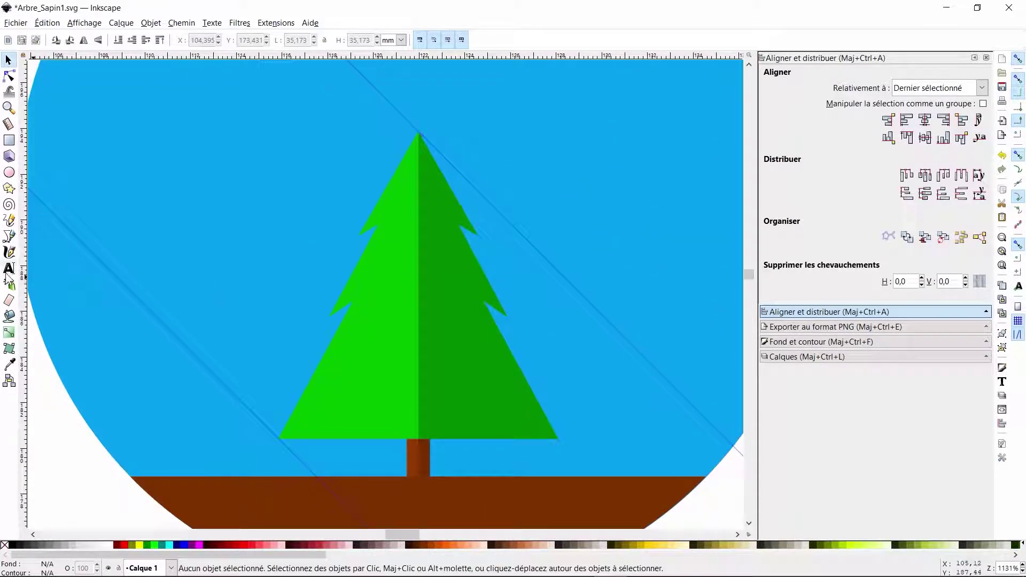
left_click(8, 237)
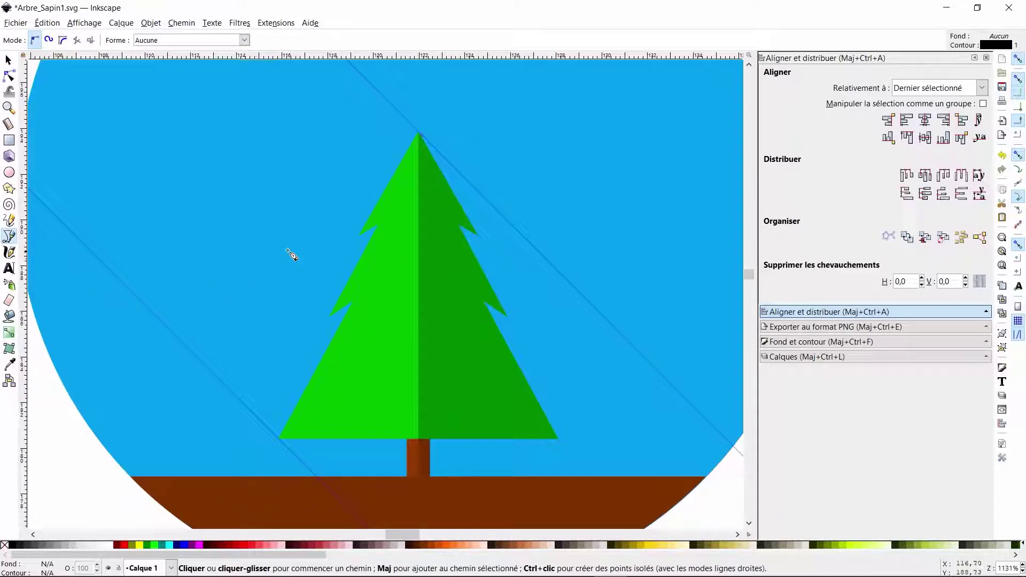
left_click(419, 132)
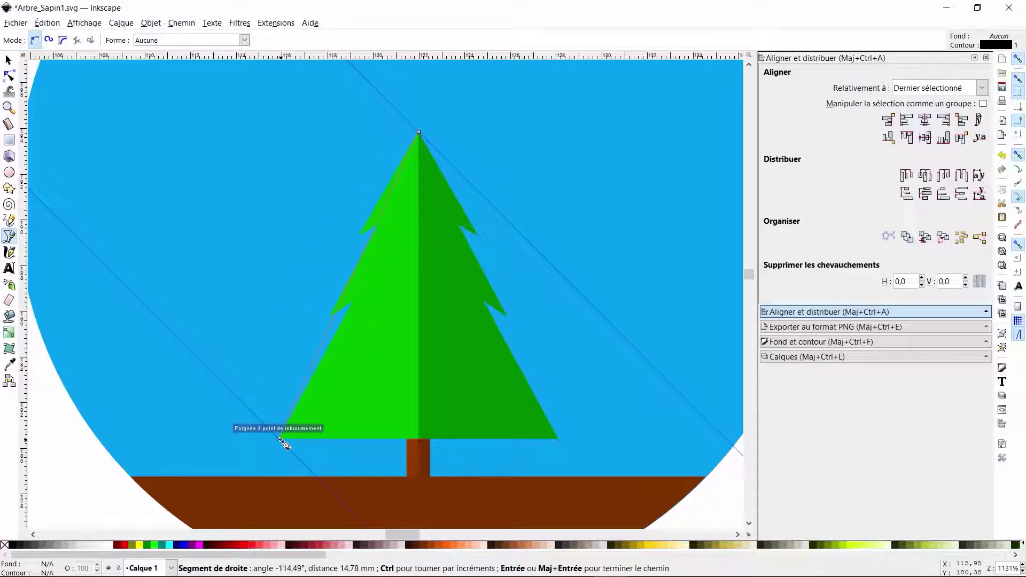
left_click(353, 351)
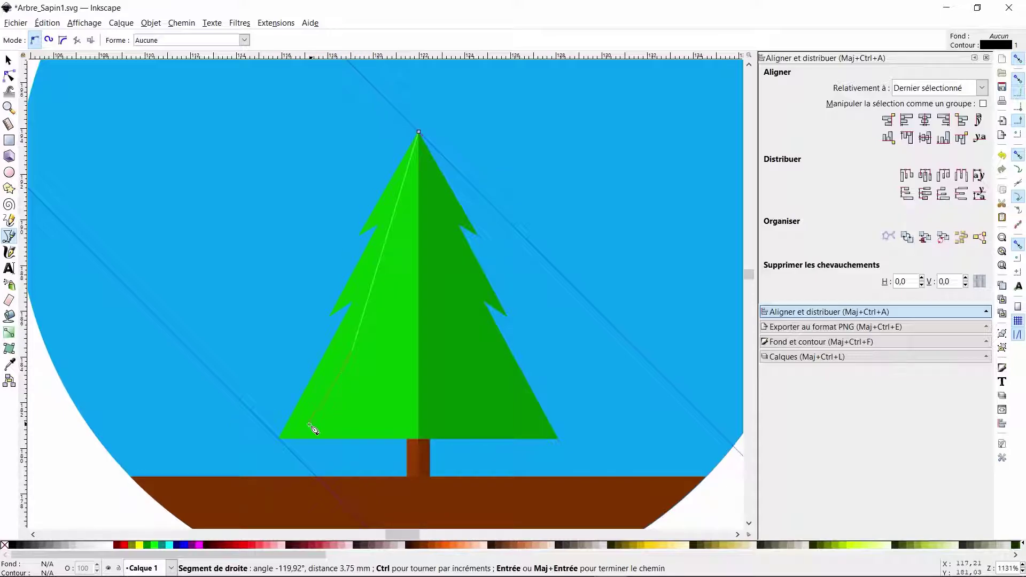
left_click(281, 440)
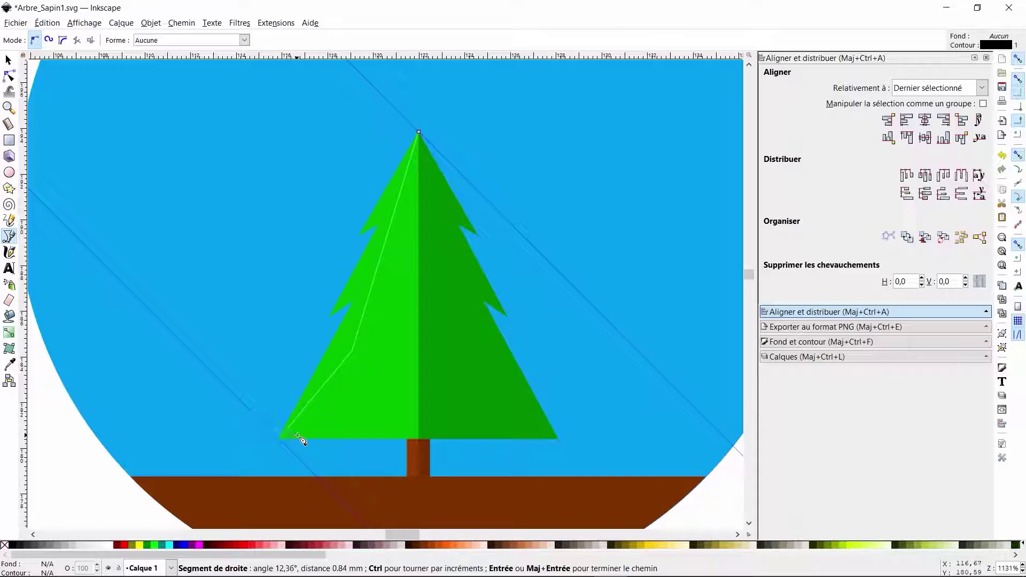
scroll(384, 427, "down", 3)
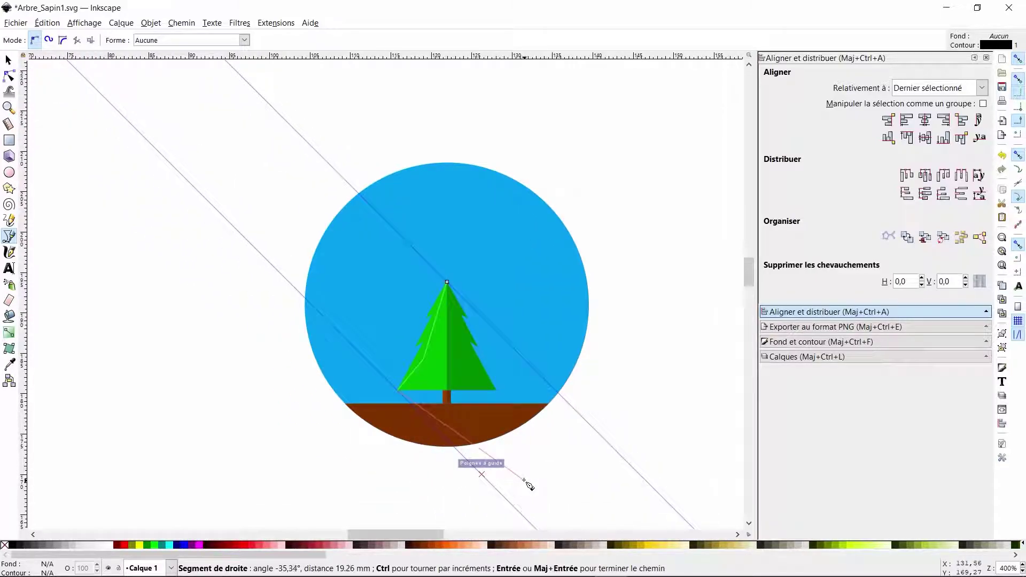
scroll(481, 486, "up", 3)
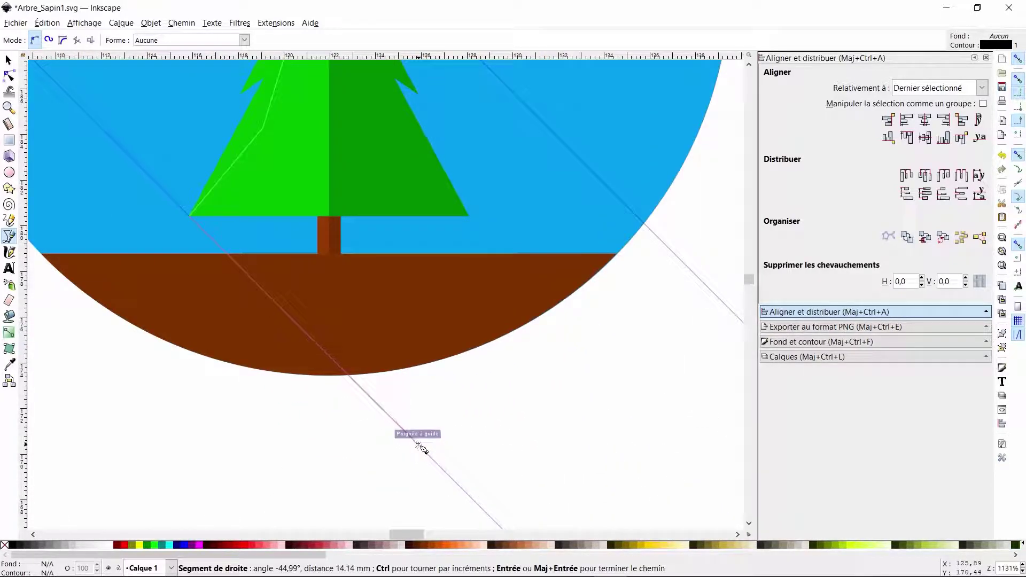
left_click(420, 447)
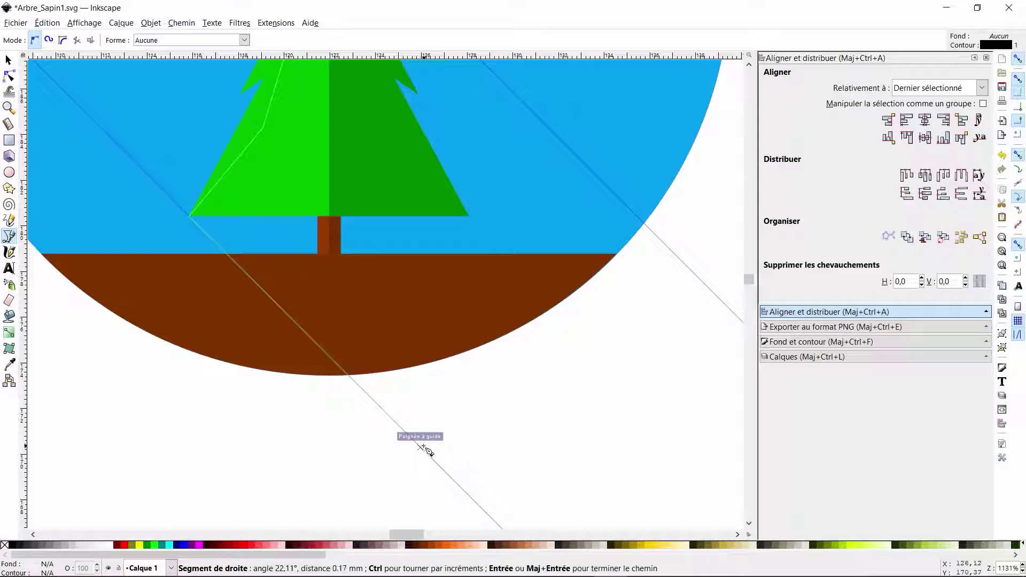
left_click(684, 262)
scroll(535, 230, "up", 10)
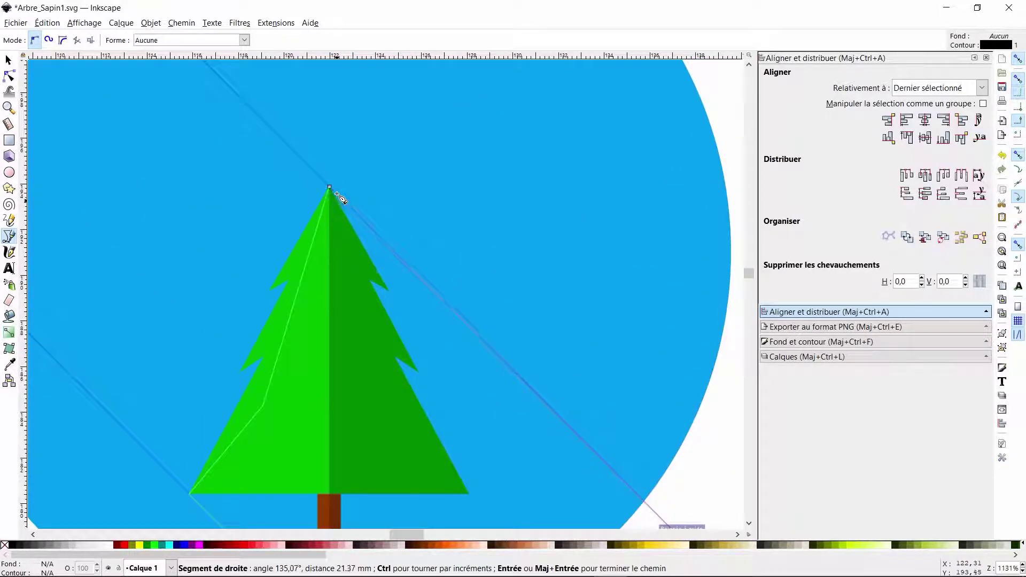
left_click(330, 188)
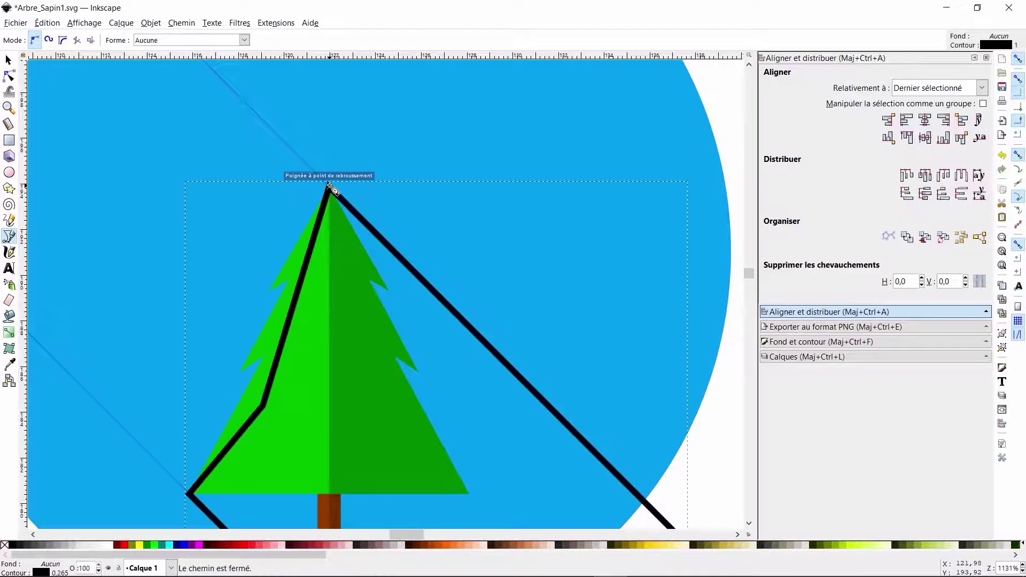
Step: Remove the outline of the shadow path and give it a flat green fill
key("minus")
key("minus")
key("minus")
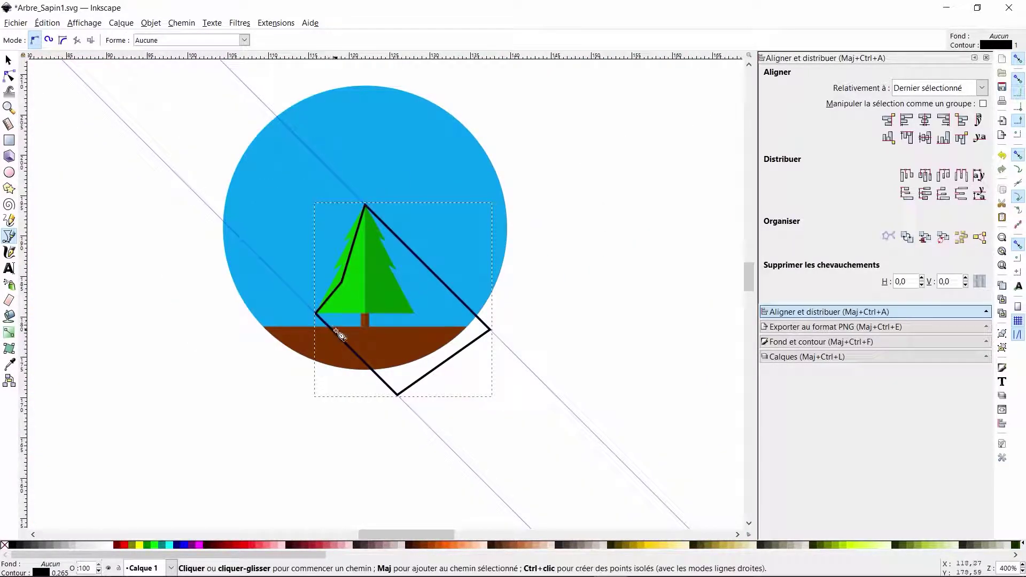
scroll(342, 342, "left", 3)
scroll(396, 348, "left", 3)
scroll(503, 336, "left", 1)
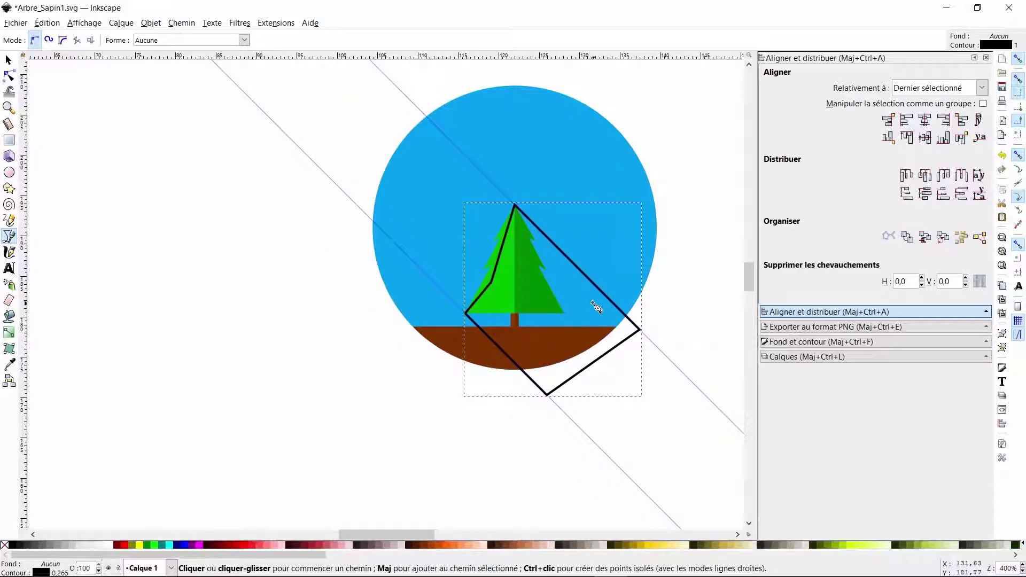
scroll(587, 307, "up", 2, "ctrl")
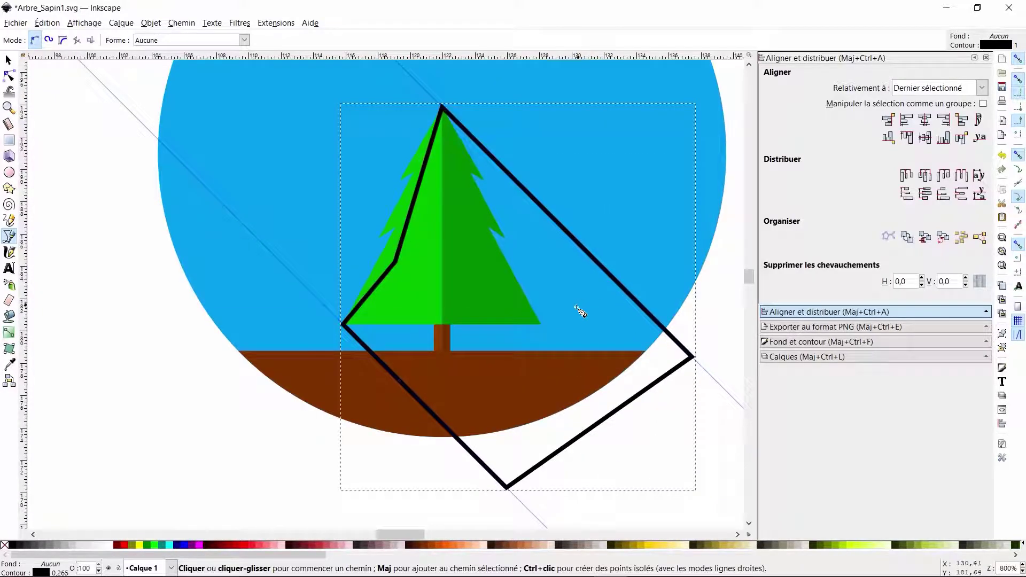
left_click(786, 341)
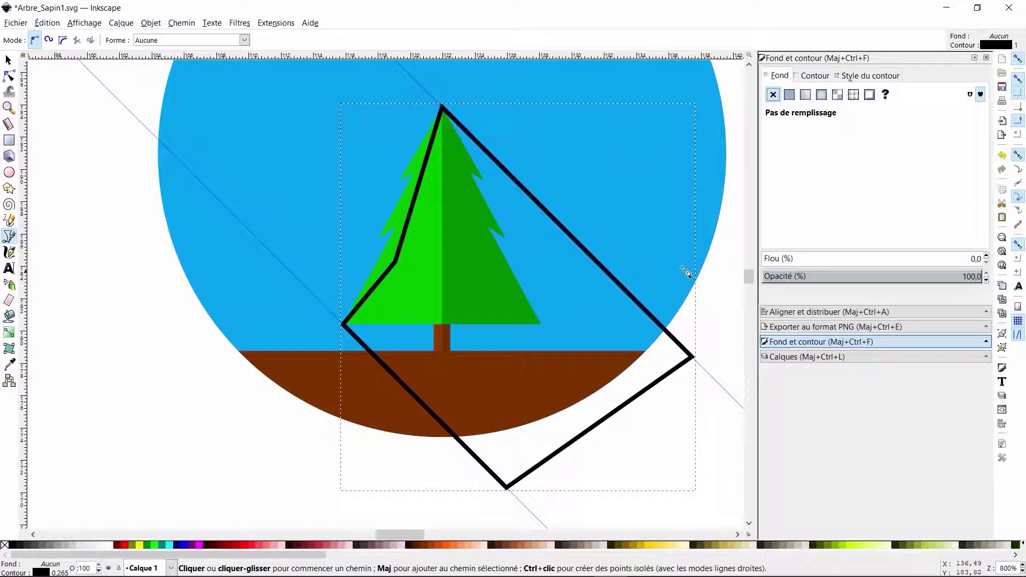
left_click(813, 75)
left_click(774, 94)
left_click(778, 75)
left_click(790, 95)
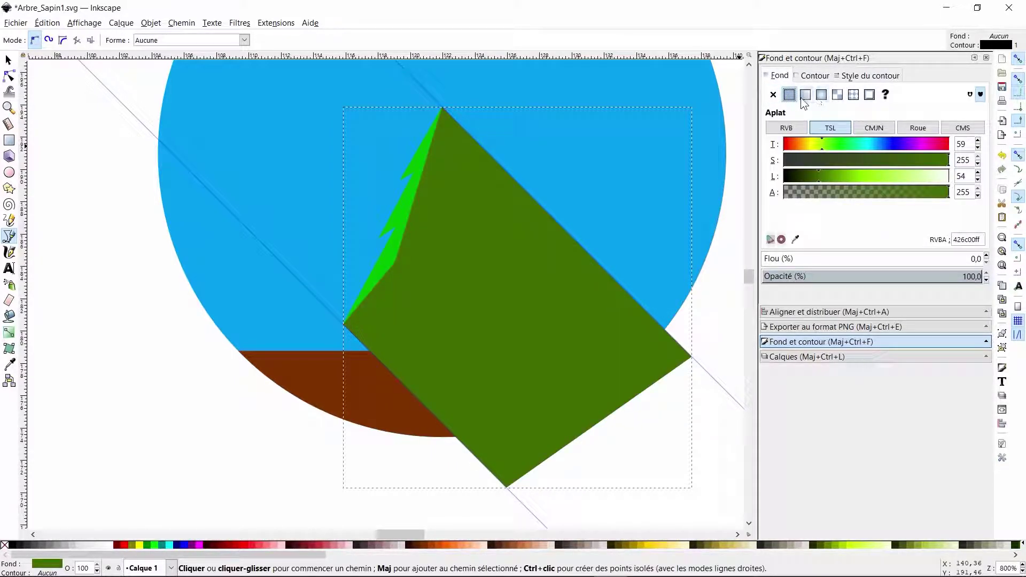
Step: Apply a linear gradient to the shadow path and run it diagonally from the foliage's left side down to the right, parallel to the guides
left_click(804, 96)
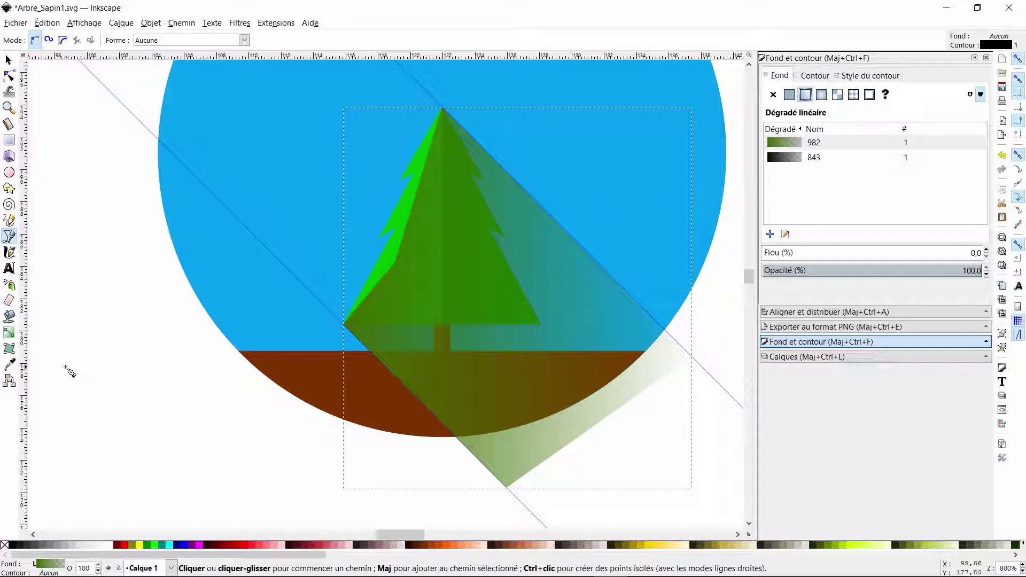
left_click(9, 332)
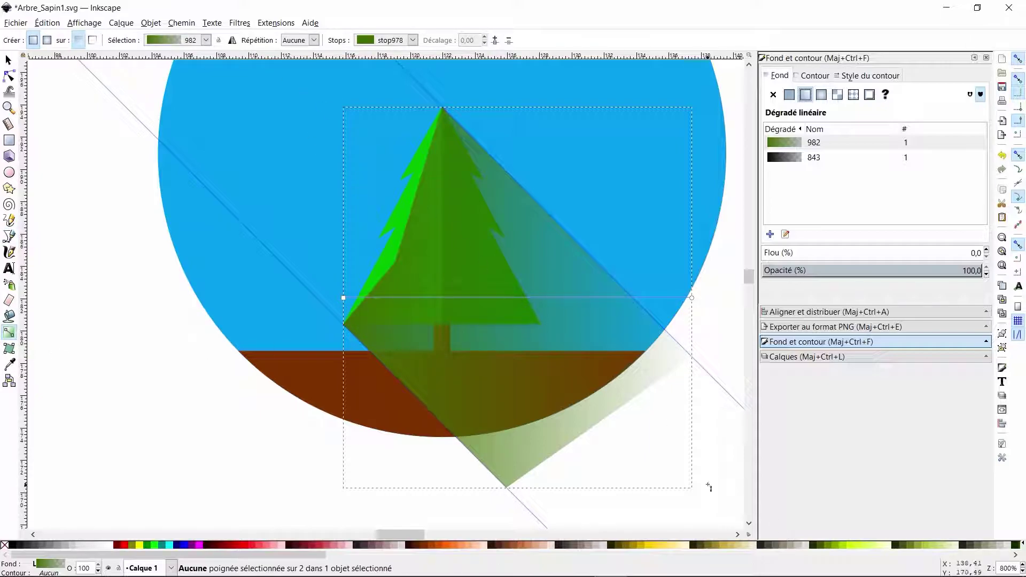
mouse_move(343, 299)
left_mouse_down()
mouse_move(406, 269)
mouse_move(408, 225)
left_mouse_up()
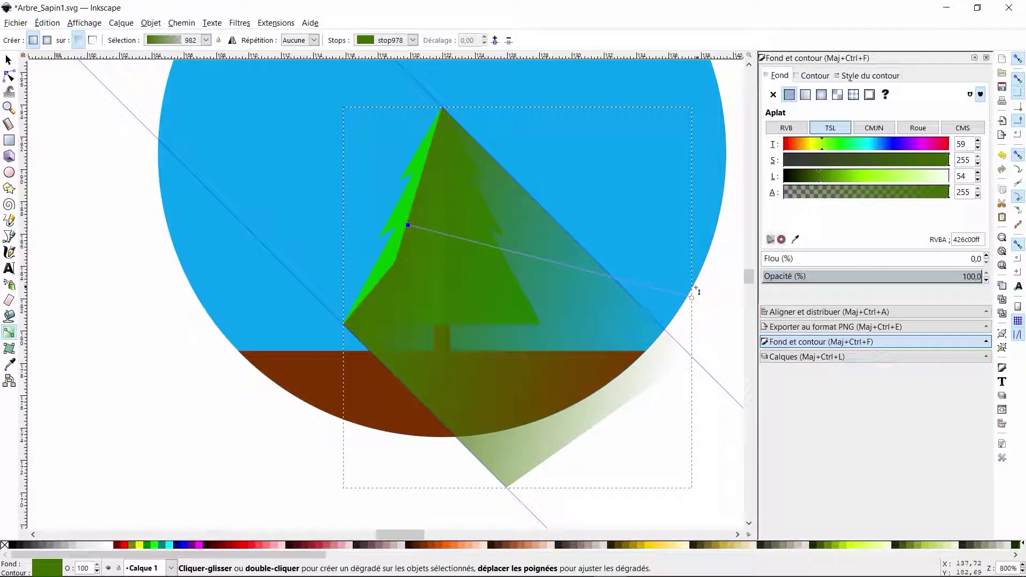
mouse_move(692, 297)
left_mouse_down()
mouse_move(688, 367)
mouse_move(618, 428)
left_mouse_up()
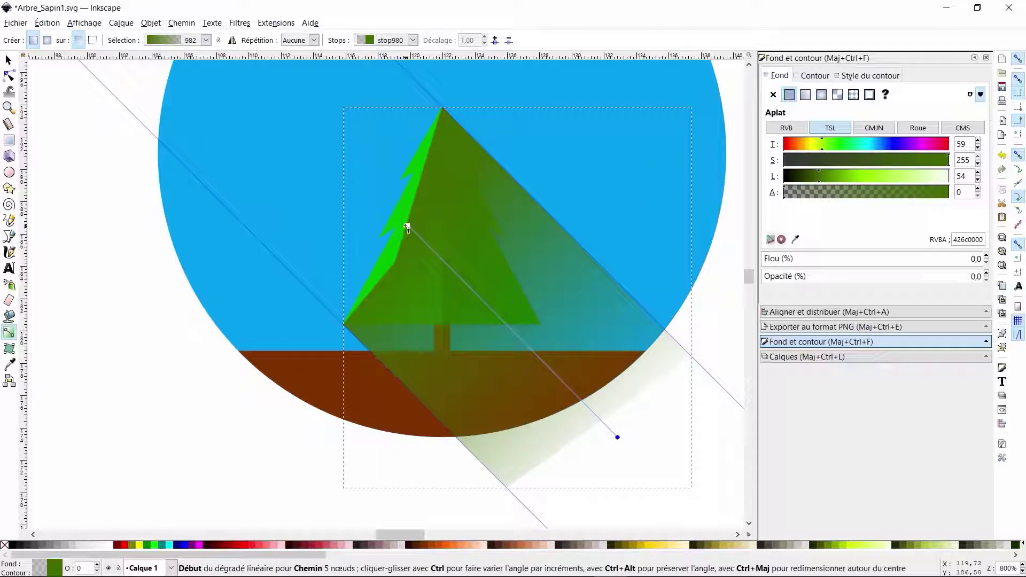
Step: Set the shadow gradient's start stop to black with an alpha of 175
left_click(408, 226)
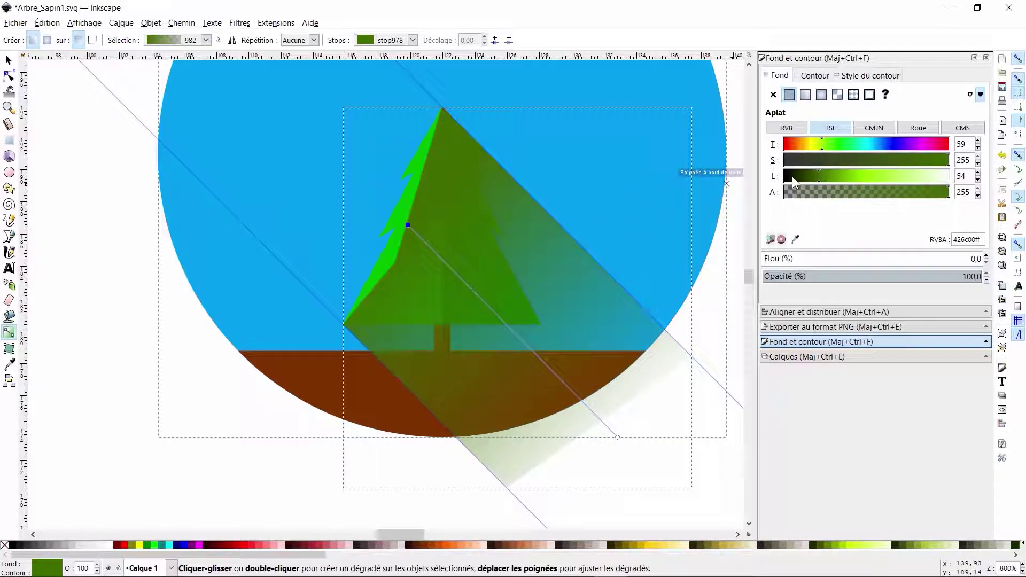
left_click_drag(792, 177, 781, 177)
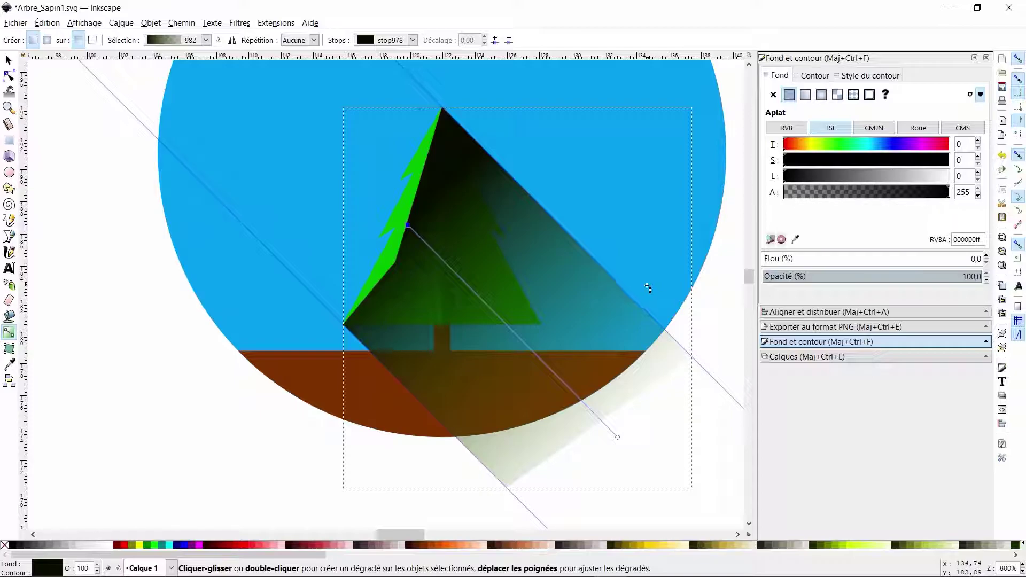
left_click(911, 193)
left_click_drag(913, 198, 896, 200)
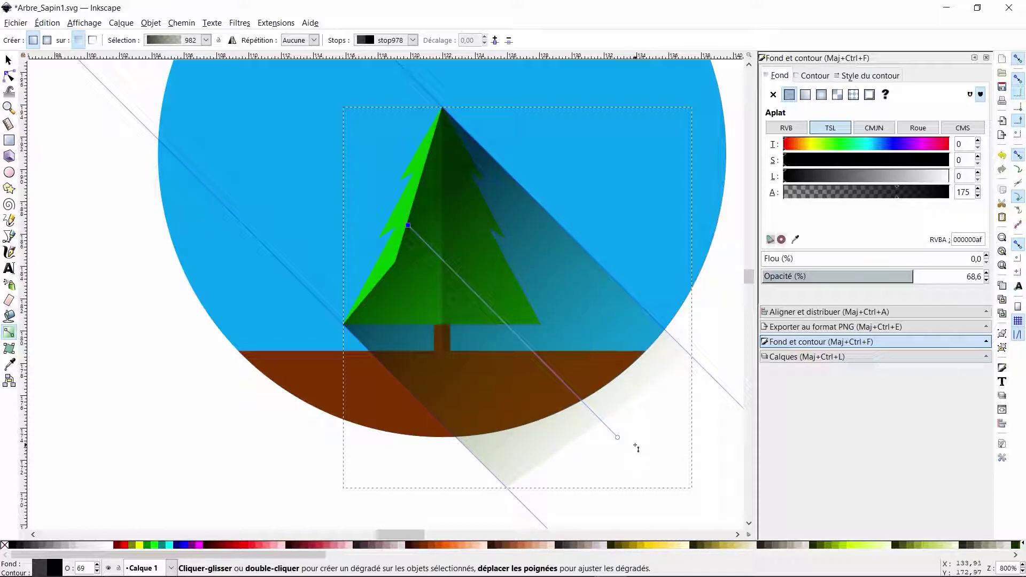
key("Escape")
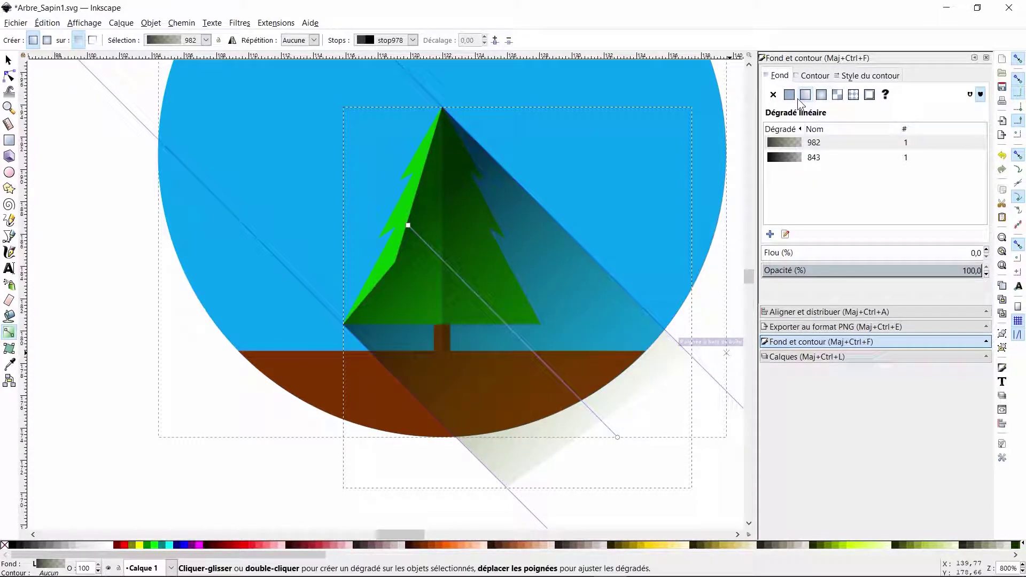
Step: Change the shadow gradient's transparent end stop to black
left_click(617, 437)
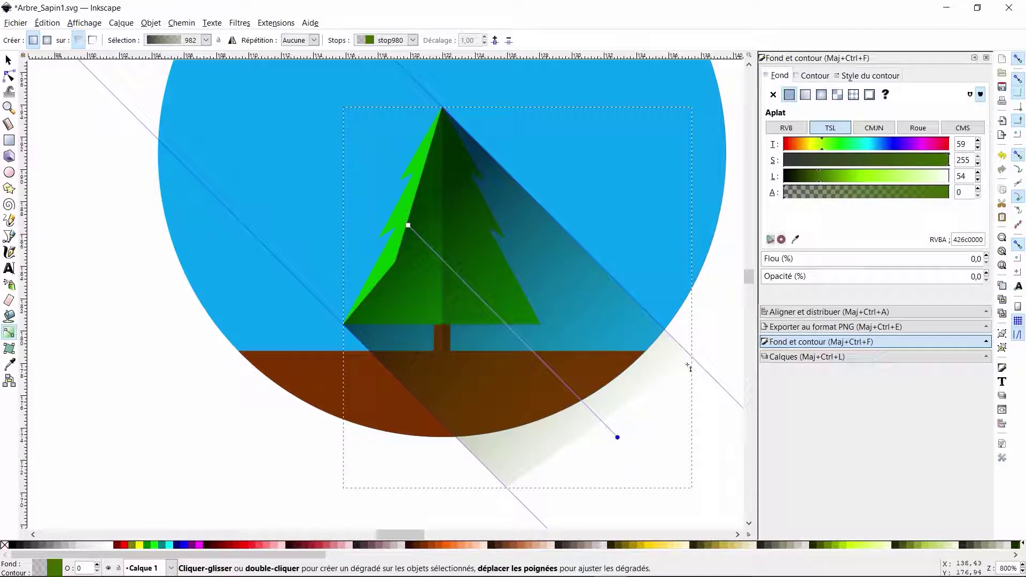
left_click_drag(810, 170, 762, 186)
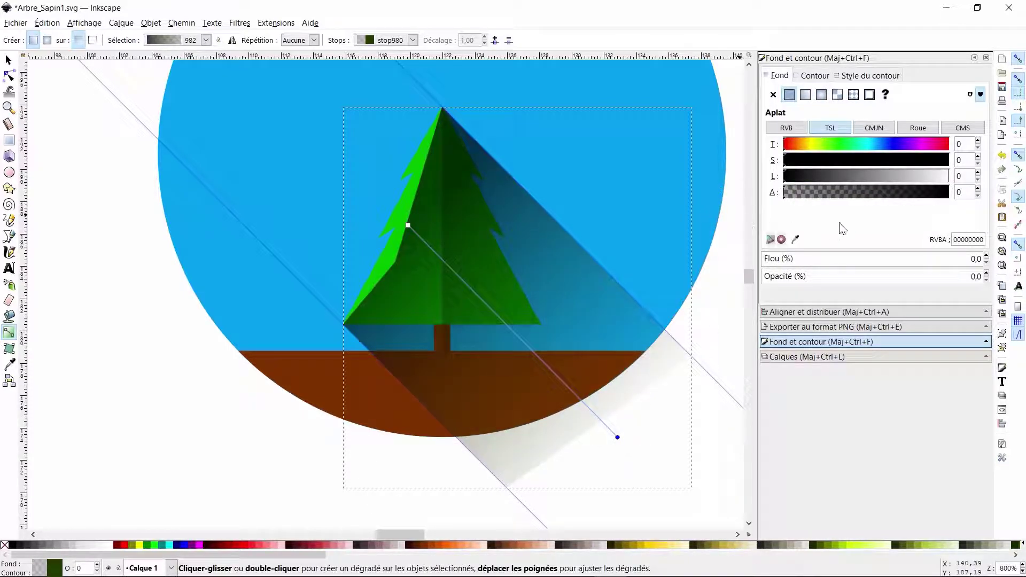
left_click(8, 60)
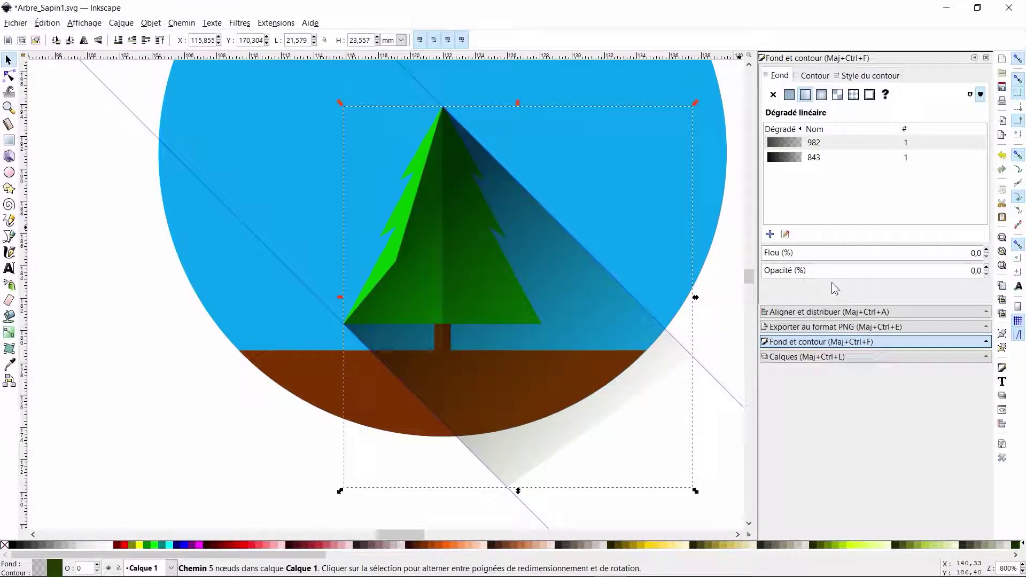
Step: Deselect the shadow path and remove both diagonal guides from the canvas
left_click(503, 240)
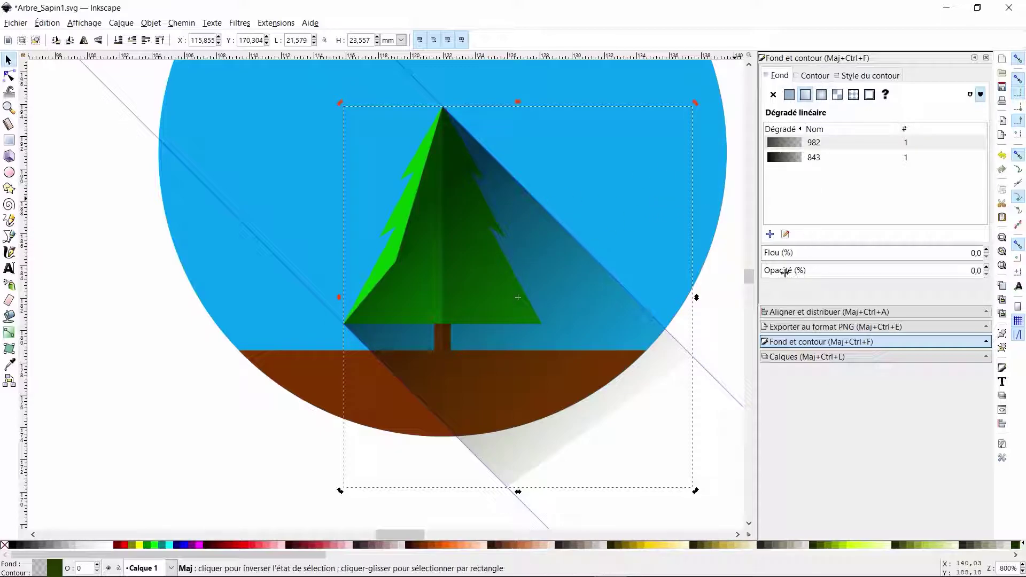
scroll(698, 351, "down", 2)
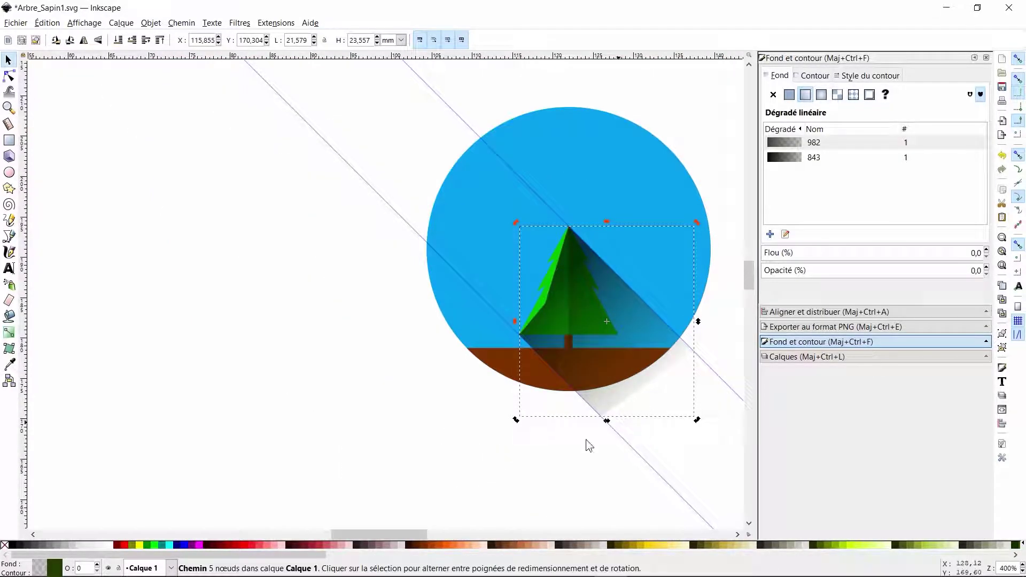
left_click(589, 451)
left_click_drag(636, 452, 745, 49)
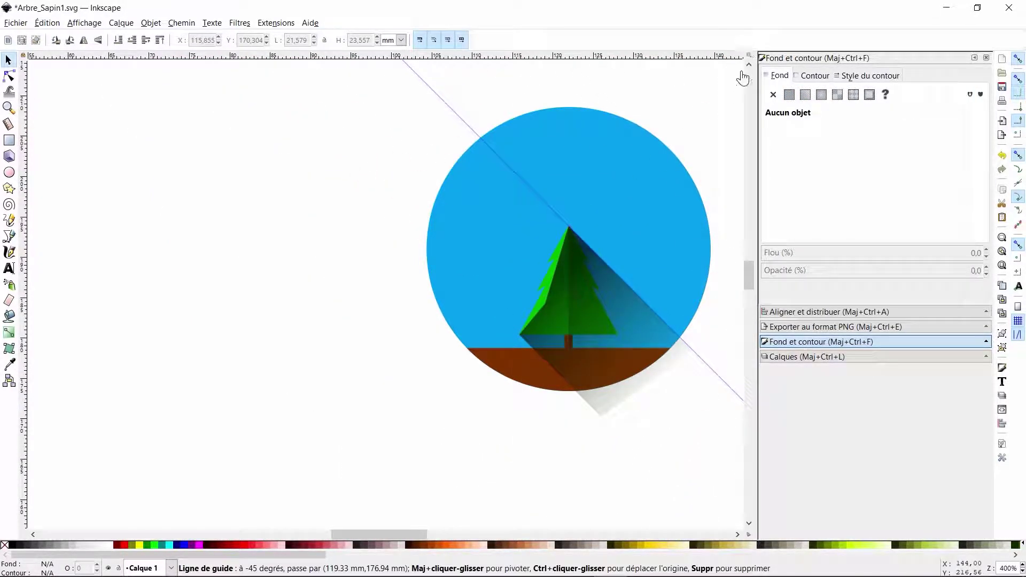
left_click_drag(705, 362, 745, 55)
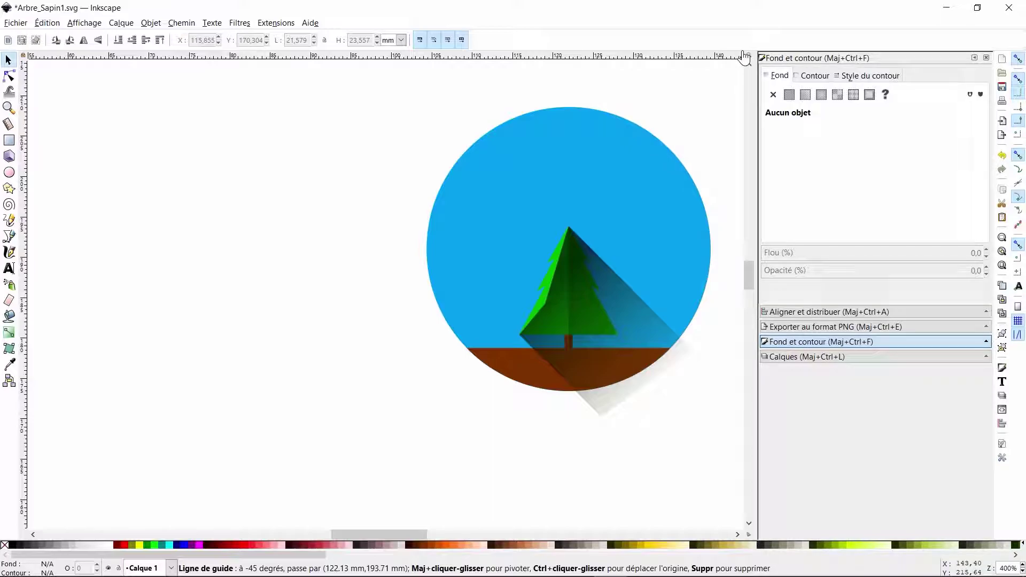
Step: Duplicate the circular sky-and-ground background group in place
scroll(696, 394, "up", 2)
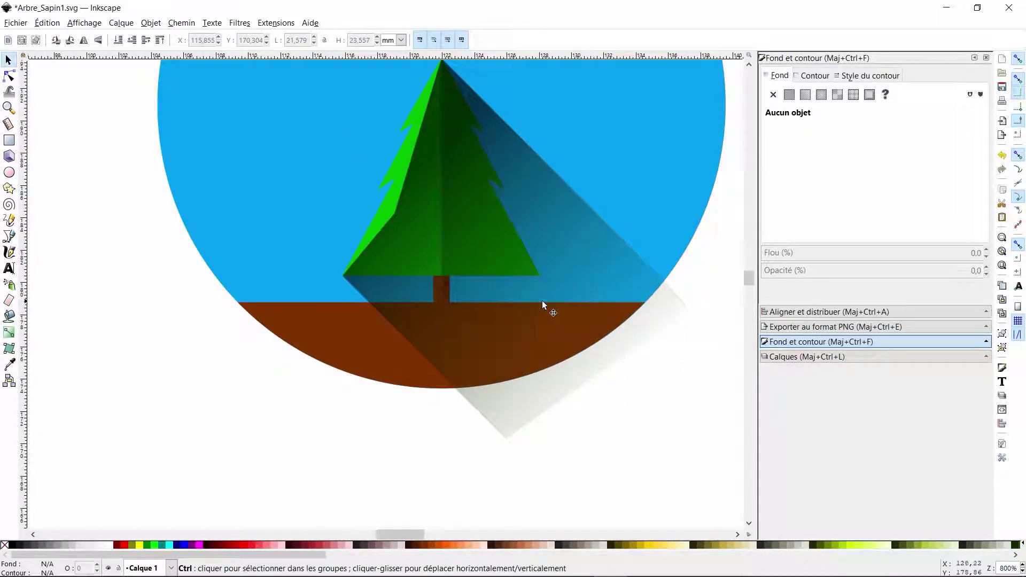
scroll(553, 300, "down", 2)
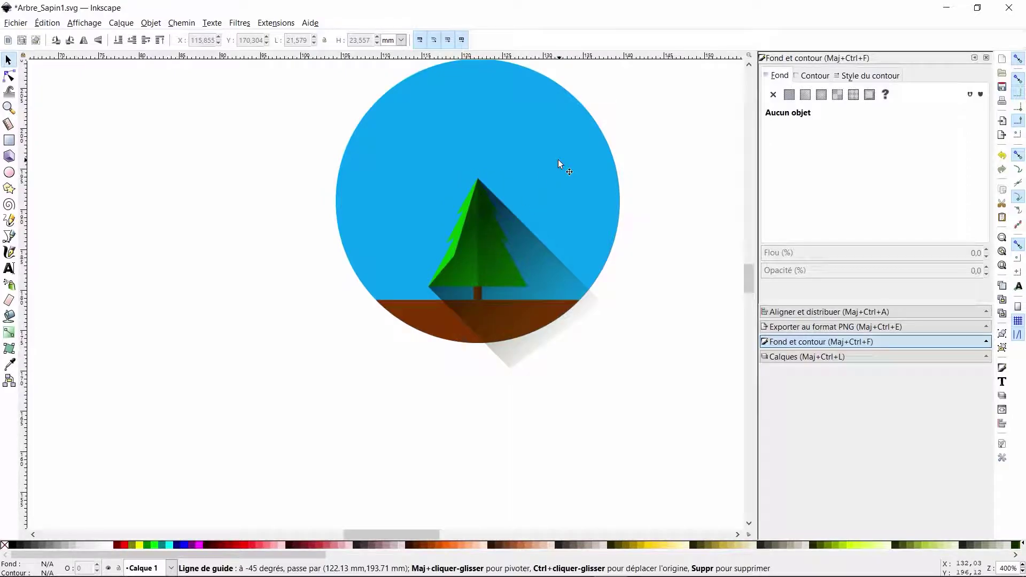
left_click(549, 328)
scroll(513, 317, "up", 4)
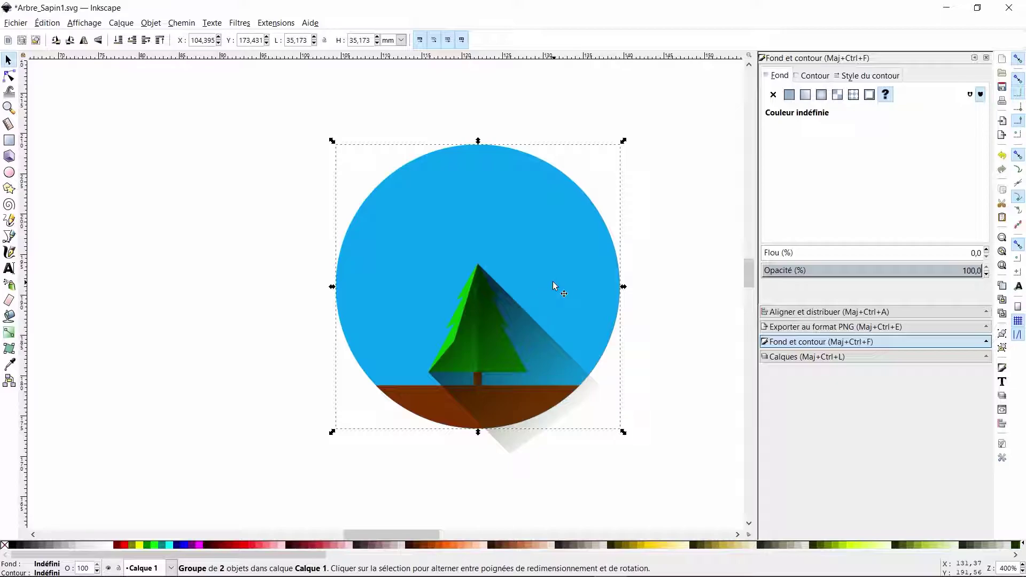
key("ctrl+z")
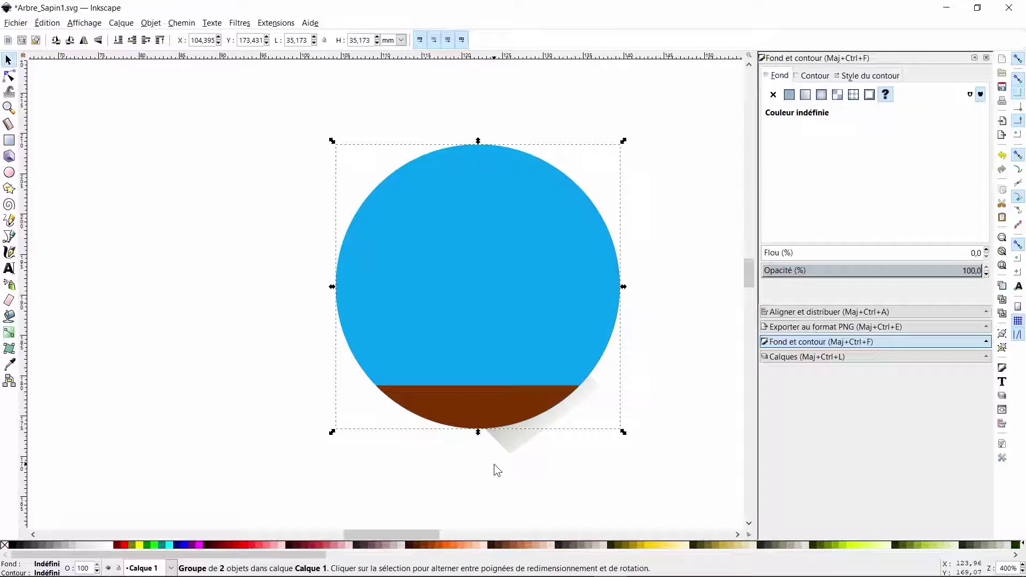
key("ctrl")
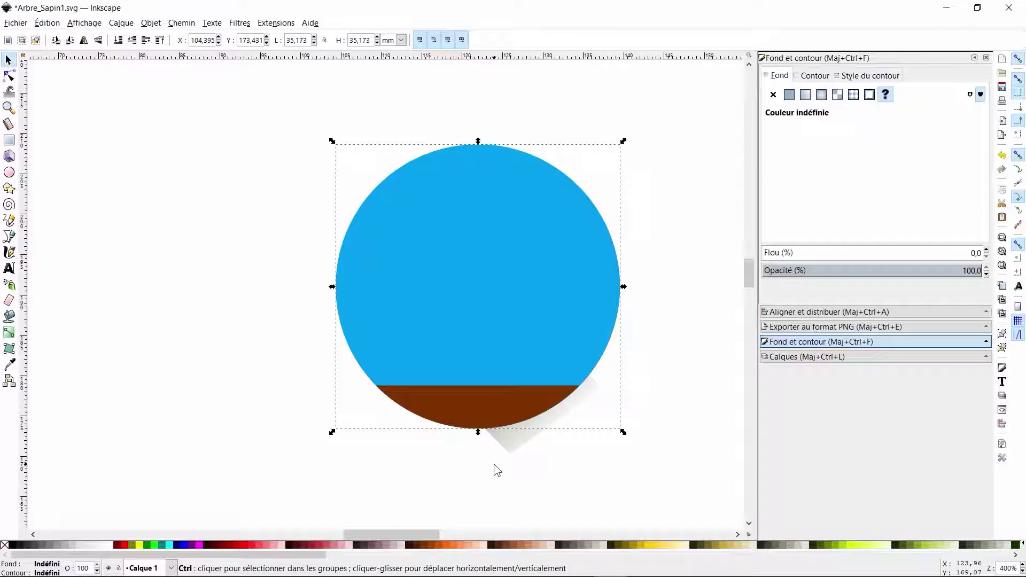
Step: Ungroup the duplicated circular background and delete its brown ground shape
key("ctrl+shift+g")
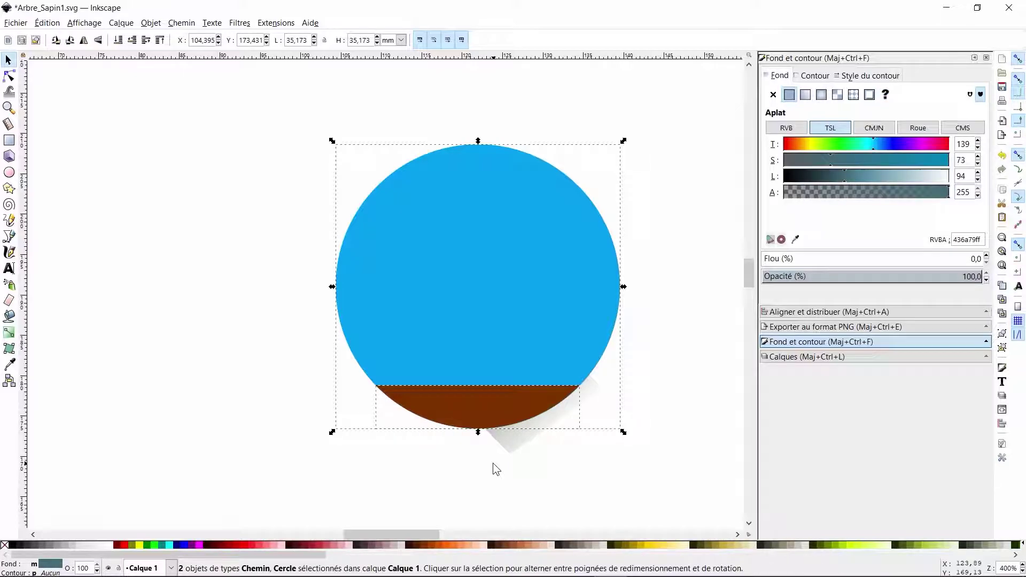
left_click(501, 484)
left_click(450, 415)
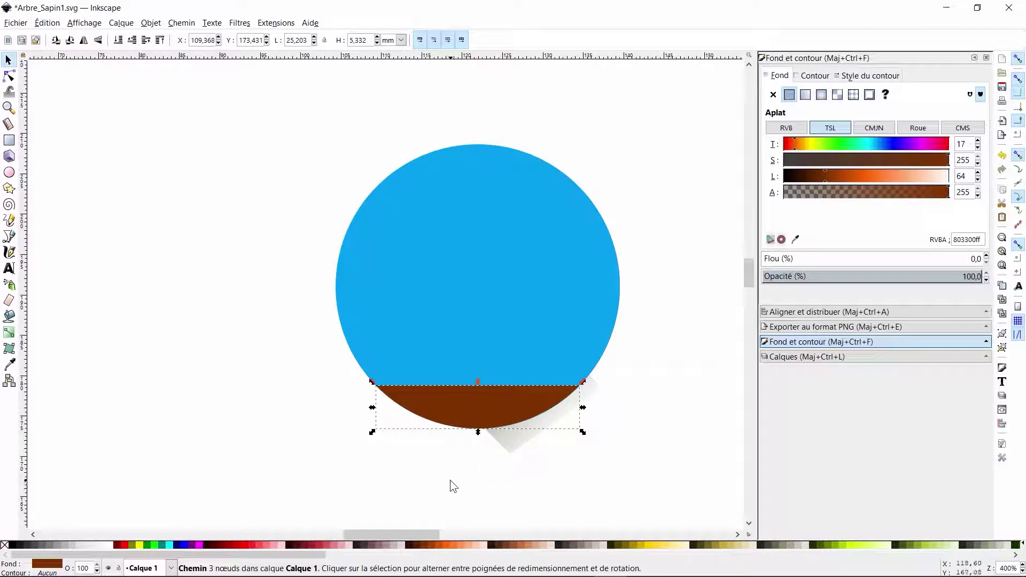
key("Delete")
key("i")
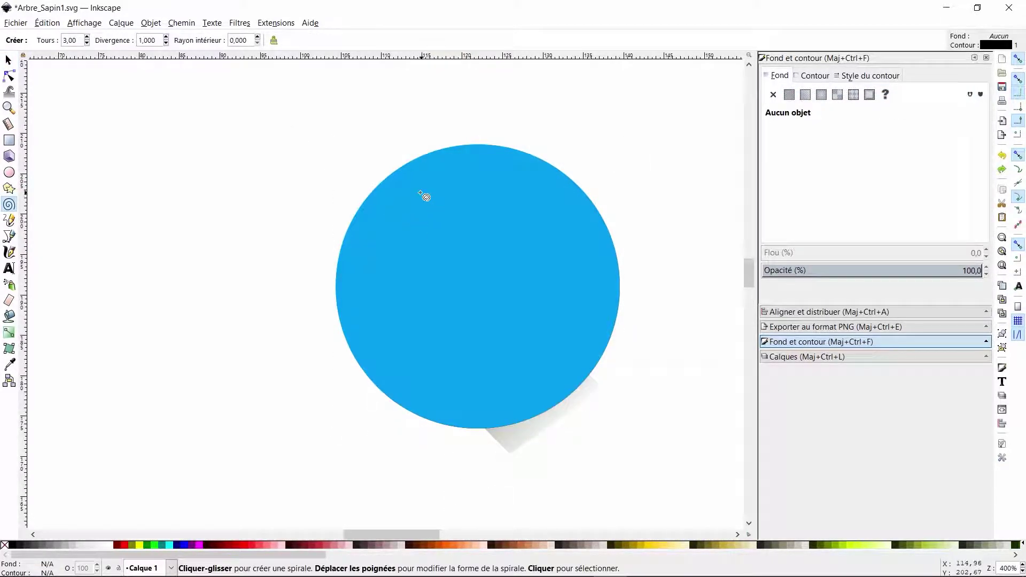
Step: Trim the long shadow to the circle by intersecting its path with the duplicated blue circle, and deselect the result
left_click(8, 62)
left_click(501, 314)
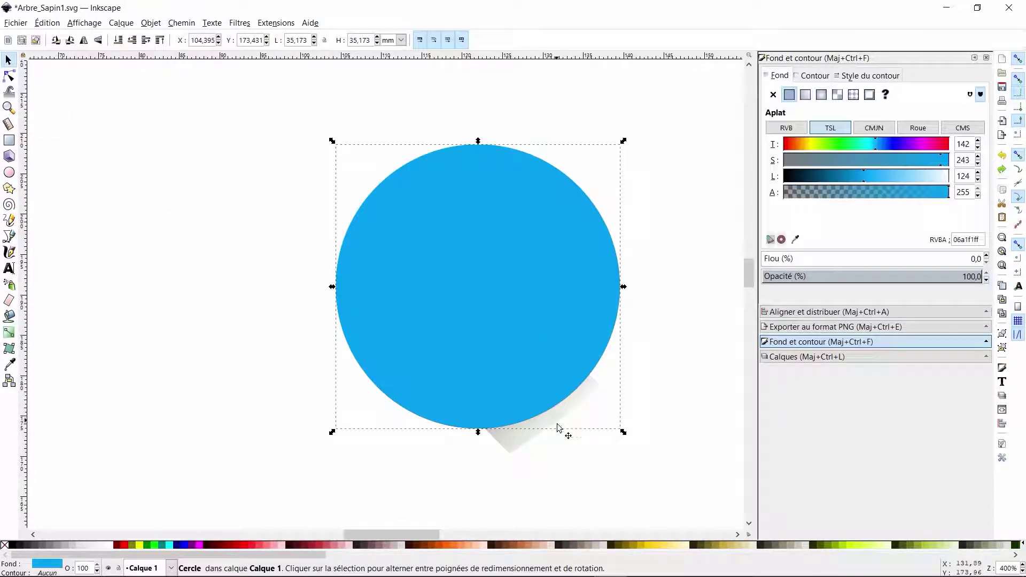
left_click(527, 448, "shift")
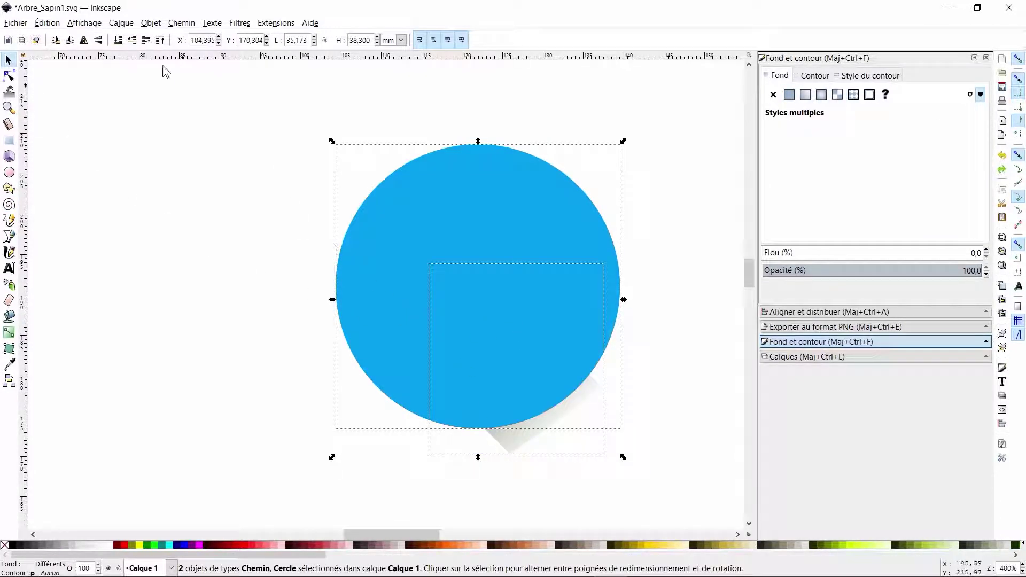
left_click(180, 23)
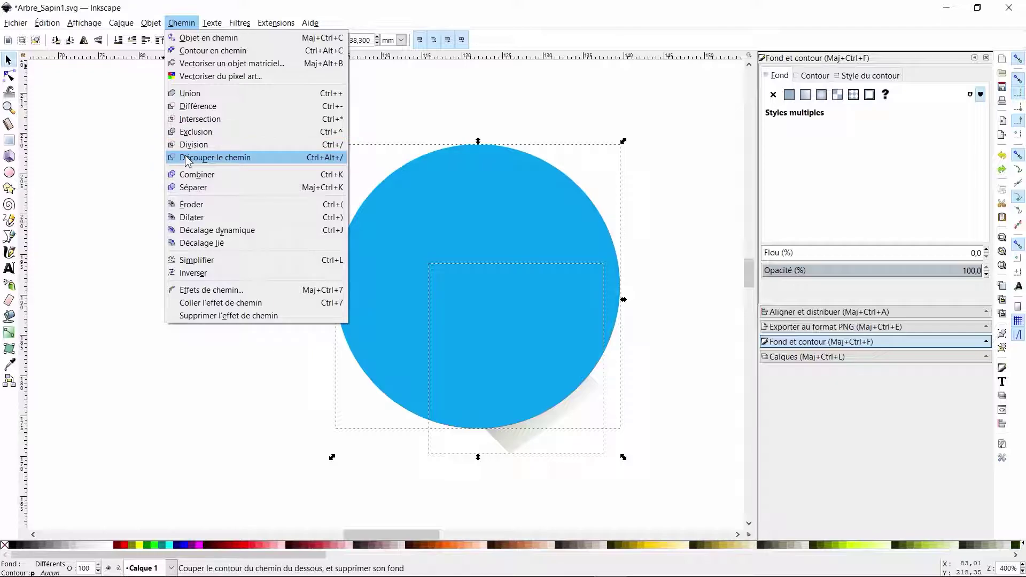
left_click(193, 119)
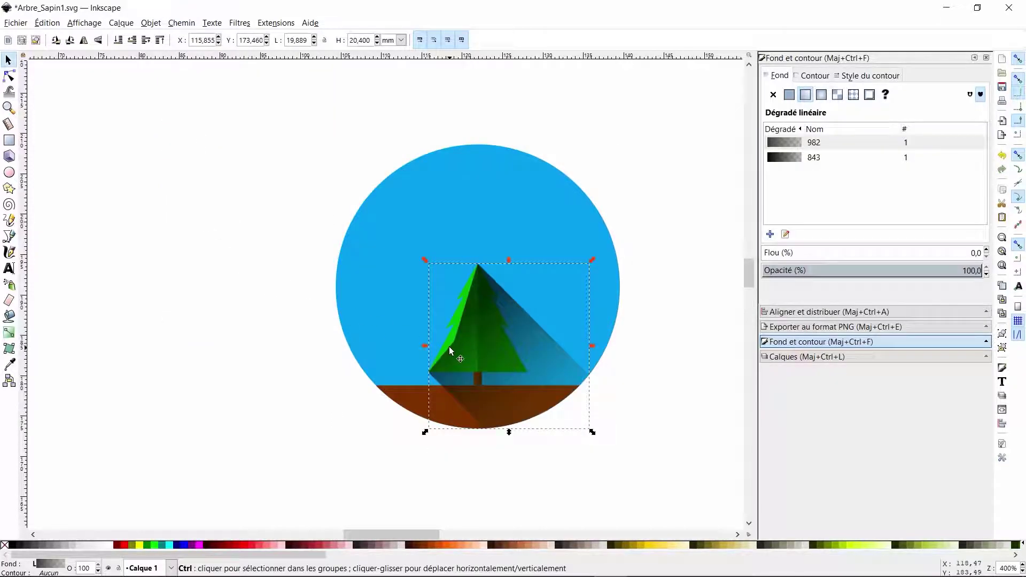
scroll(449, 346, "up", 3)
scroll(497, 347, "down", 2)
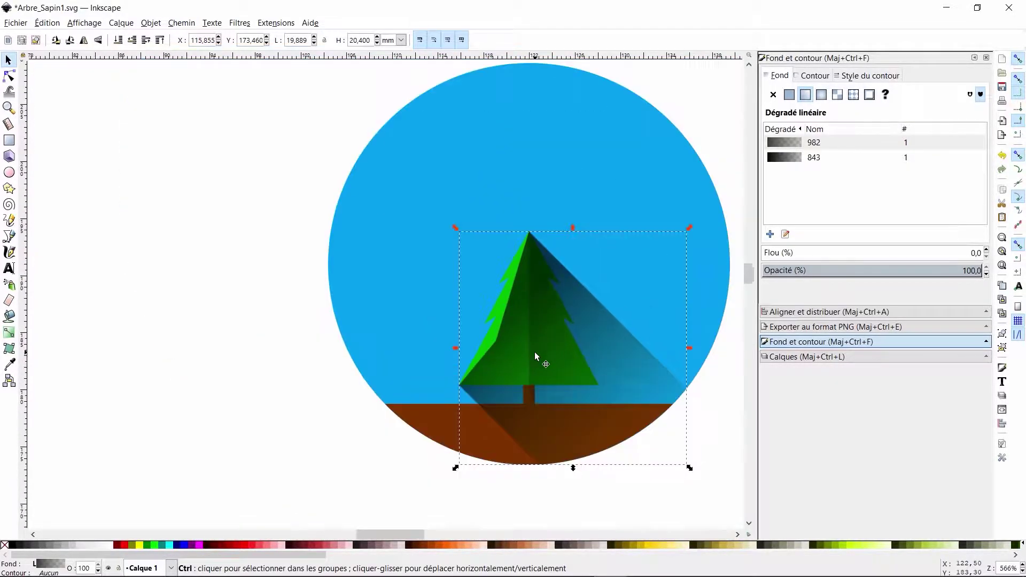
left_click(723, 426)
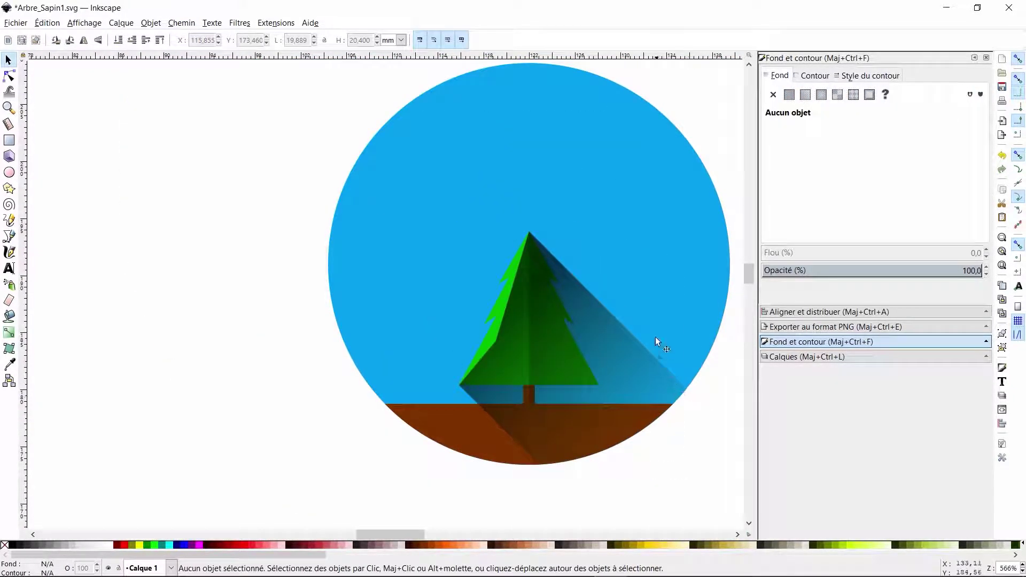
Step: Lower the trimmed shadow path one level in the stacking order so it lies behind the fir tree group
left_click(556, 325)
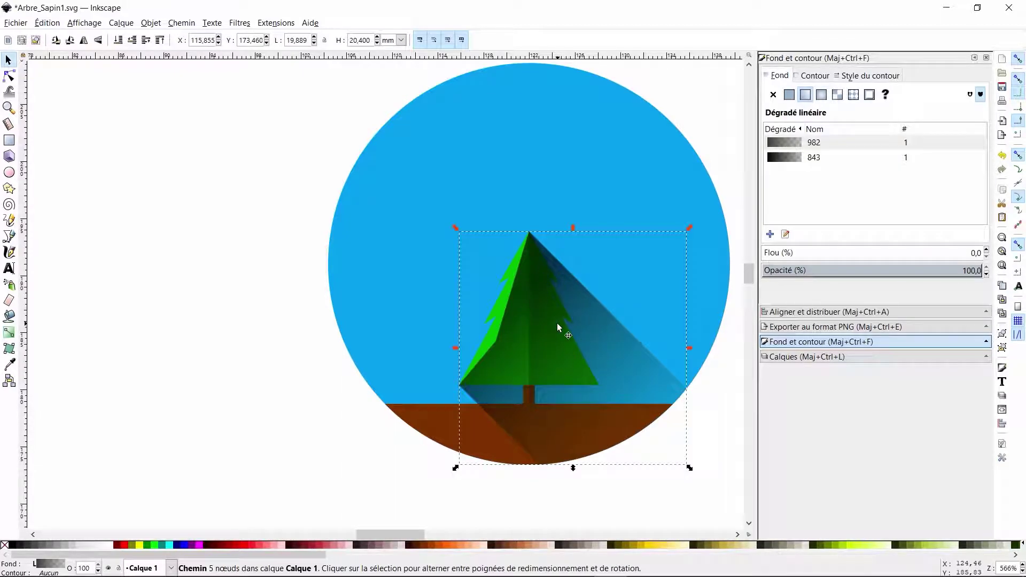
left_click(195, 376)
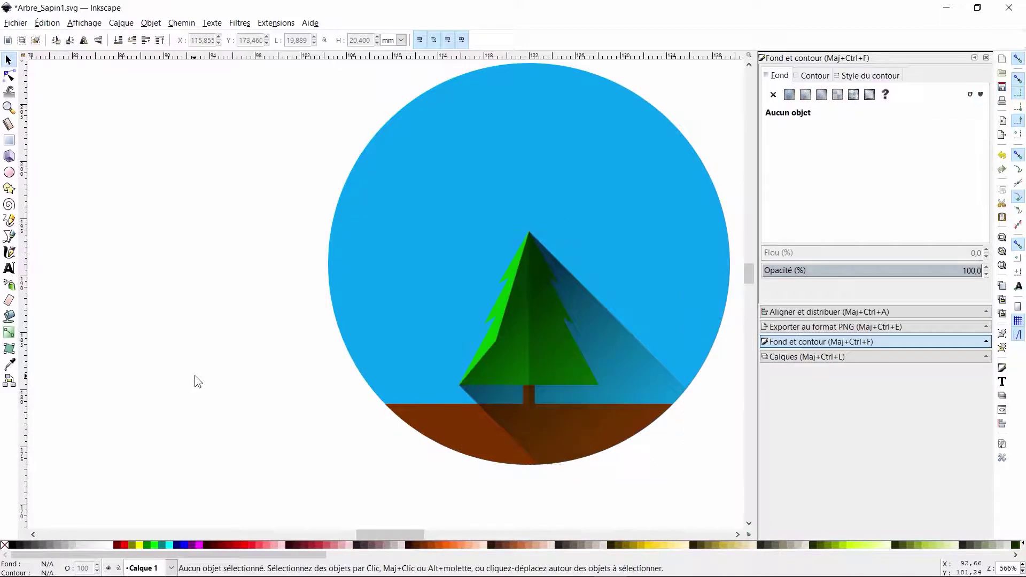
left_click(501, 305)
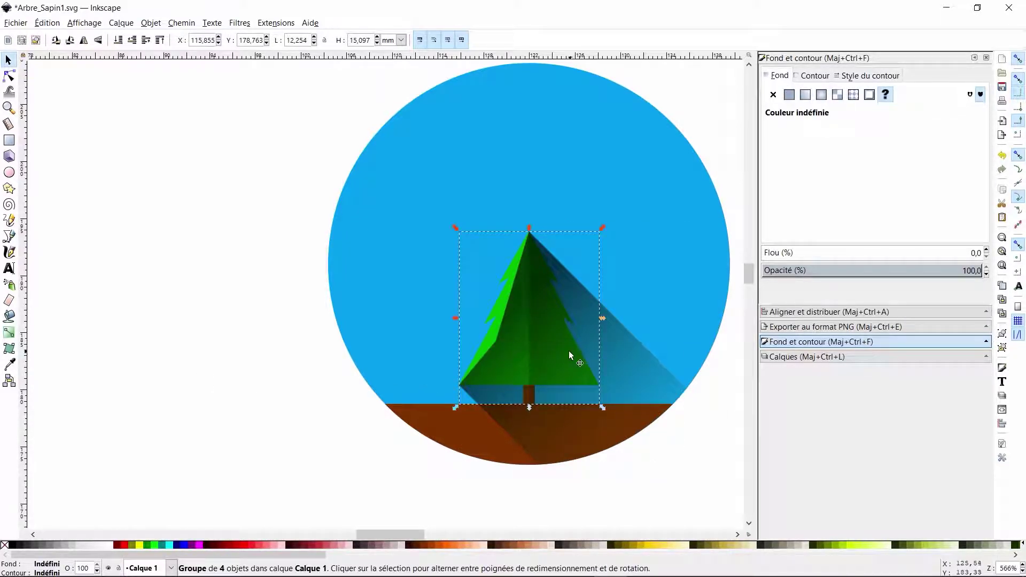
left_click(630, 366)
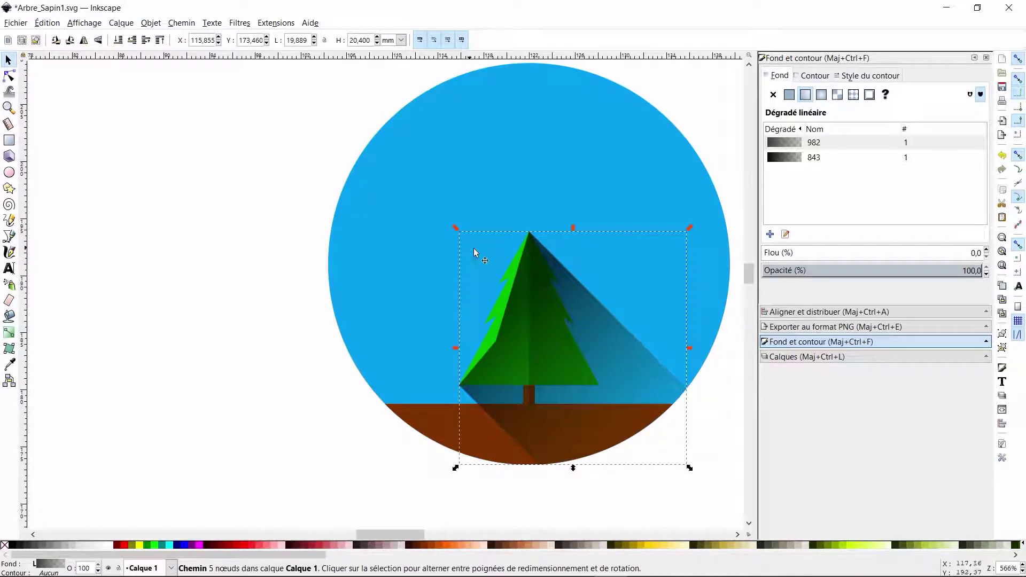
left_click(132, 40)
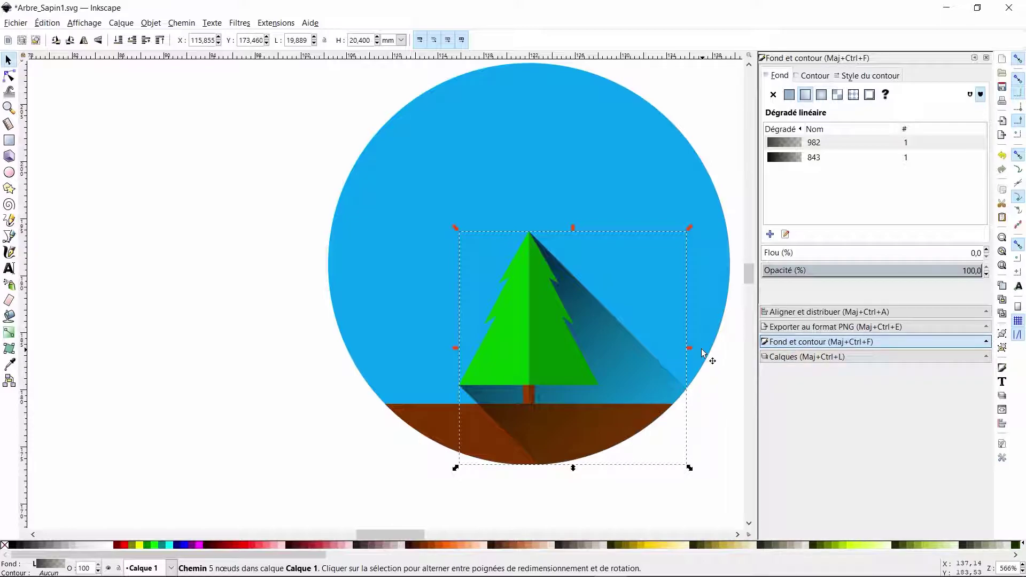
Step: Reduce the shadow path's opacity to 30.6% and deselect it
mouse_move(847, 271)
left_mouse_down()
mouse_move(810, 278)
mouse_move(830, 274)
left_mouse_up()
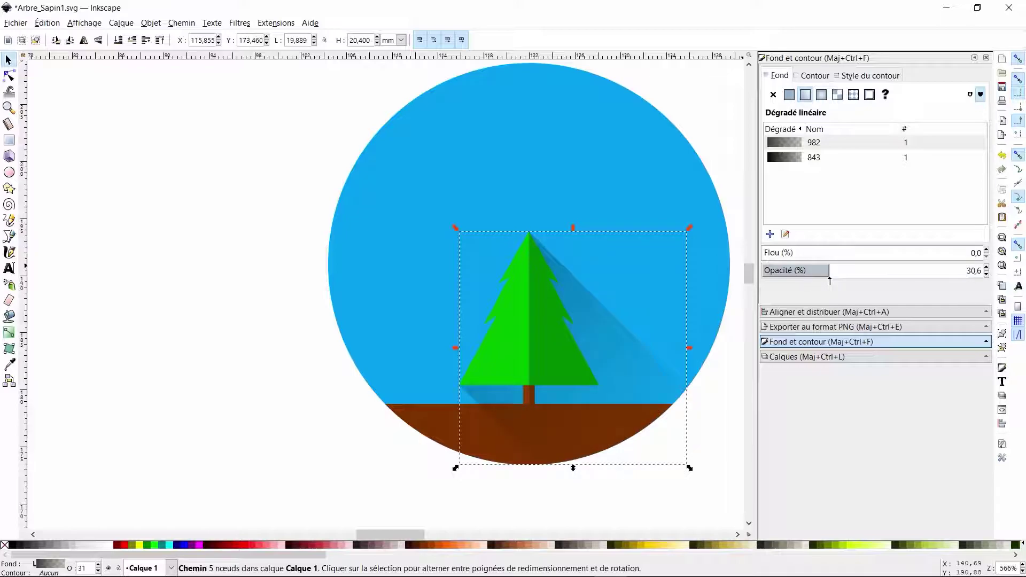
left_click(226, 364)
scroll(633, 314, "down", 3)
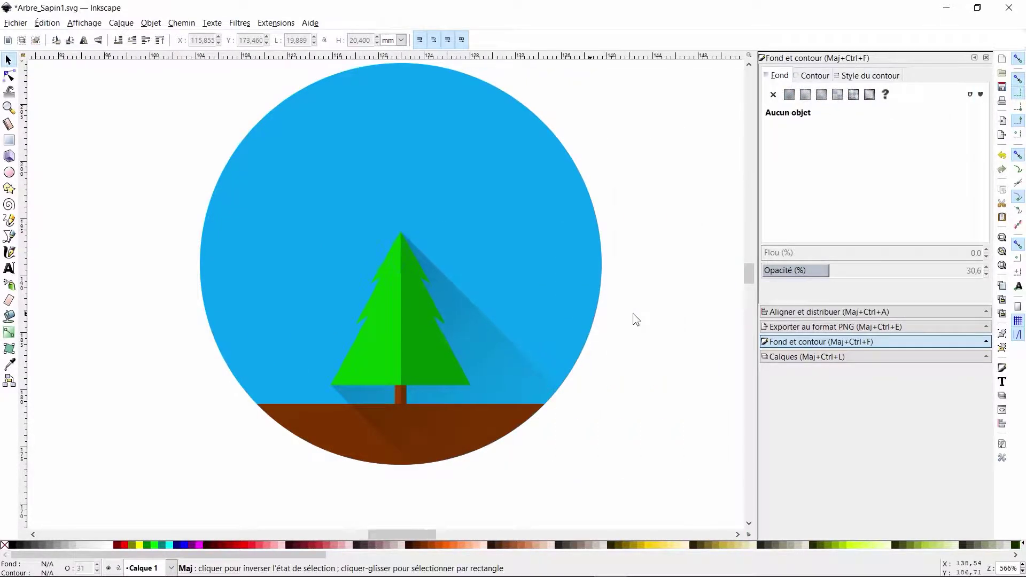
Step: Examine the whole icon and inspect closely the seams between the light and dark halves of the foliage and trunk
scroll(445, 331, "down", 4)
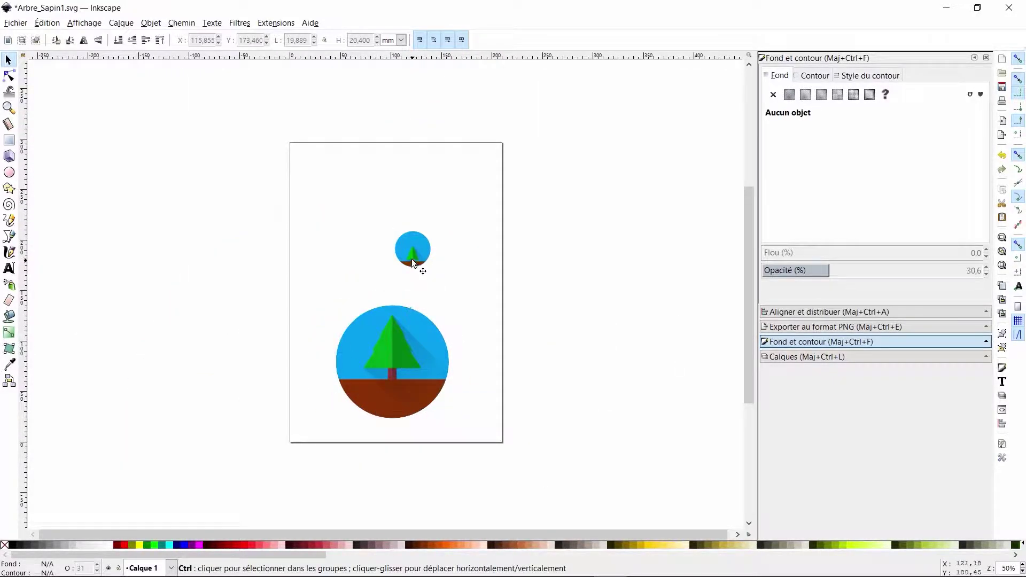
scroll(412, 263, "up", 7)
scroll(436, 212, "up", 2)
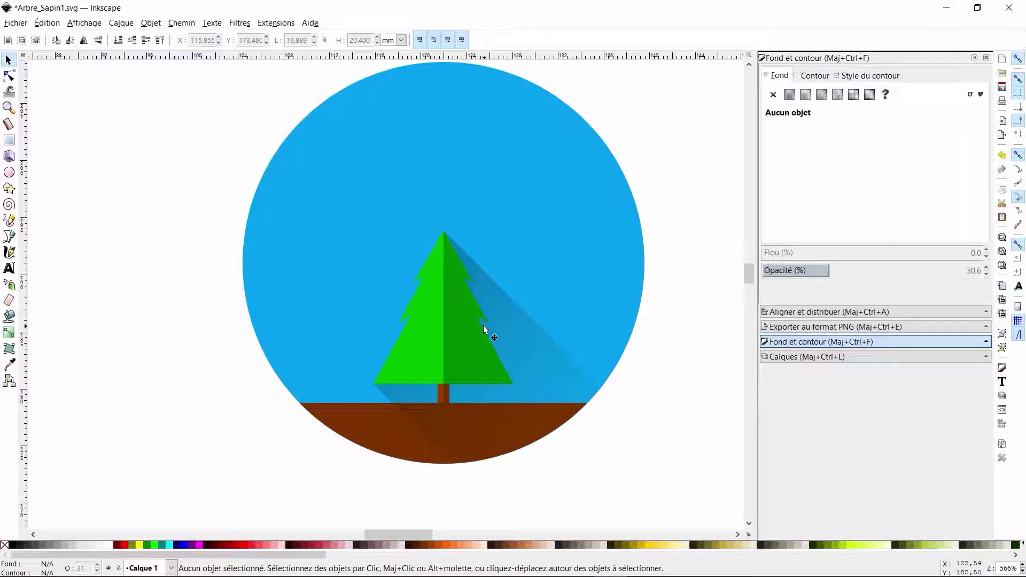
scroll(433, 276, "up", 2)
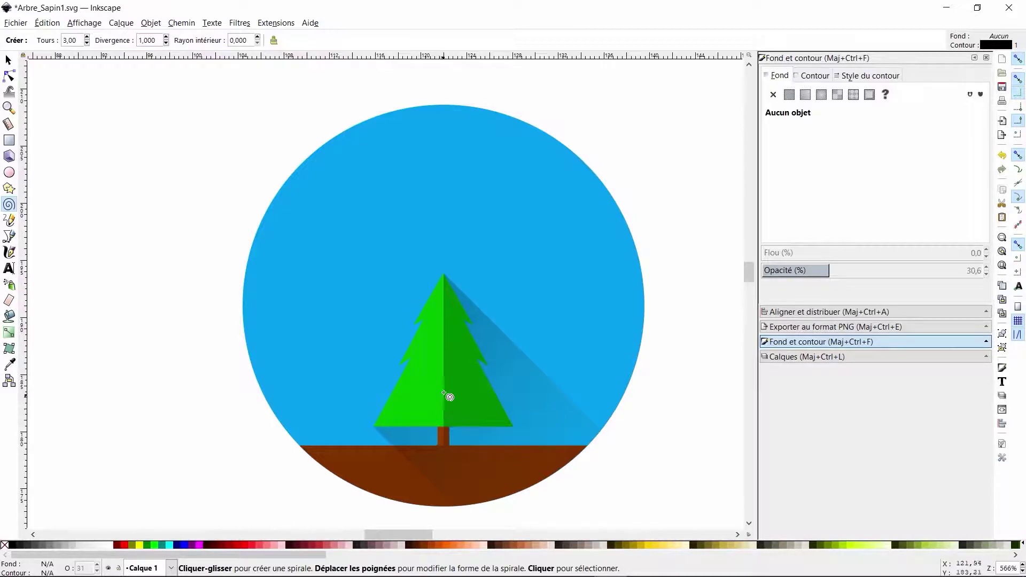
scroll(448, 366, "up", 5)
scroll(447, 369, "up", 2)
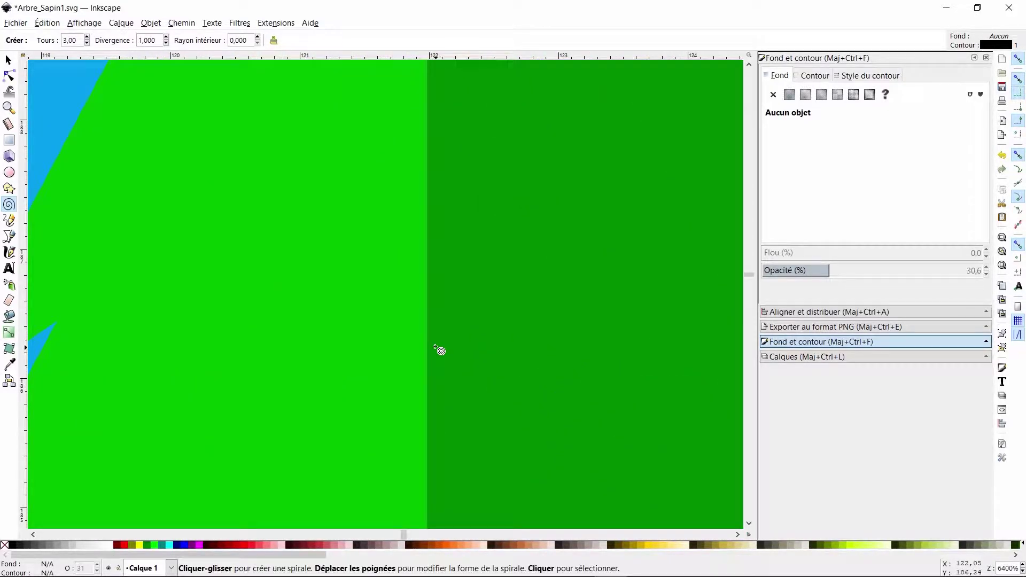
scroll(415, 396, "down", 6)
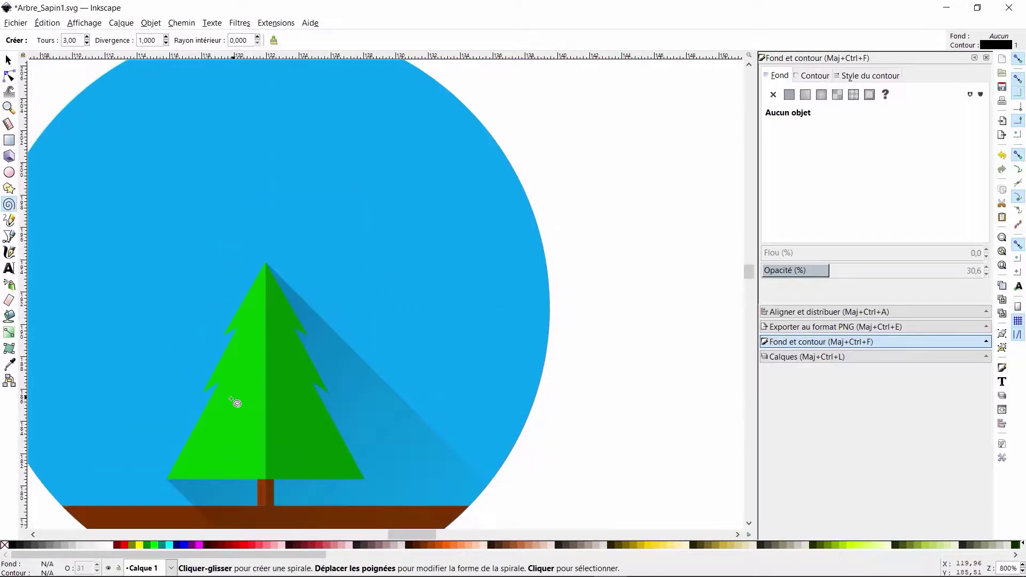
scroll(194, 409, "up", 4)
scroll(517, 396, "up", 1)
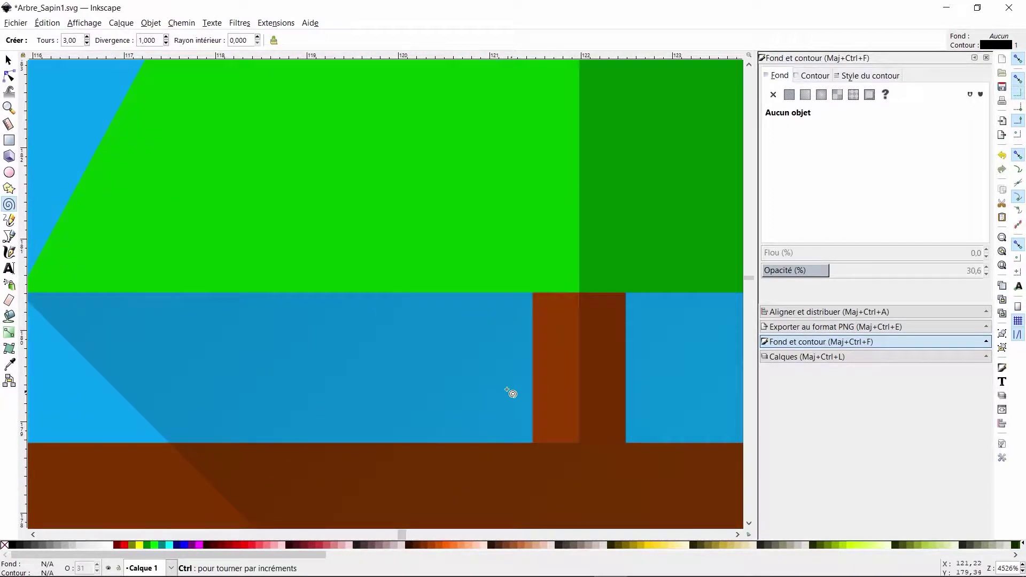
scroll(576, 341, "up", 4)
scroll(483, 347, "up", 1)
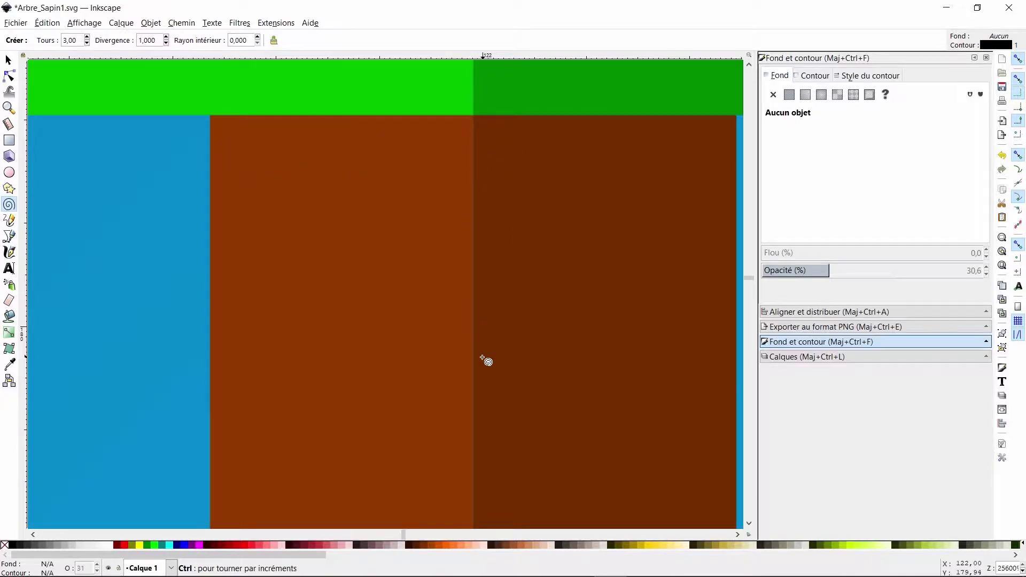
scroll(485, 361, "down", 10)
scroll(473, 373, "down", 3)
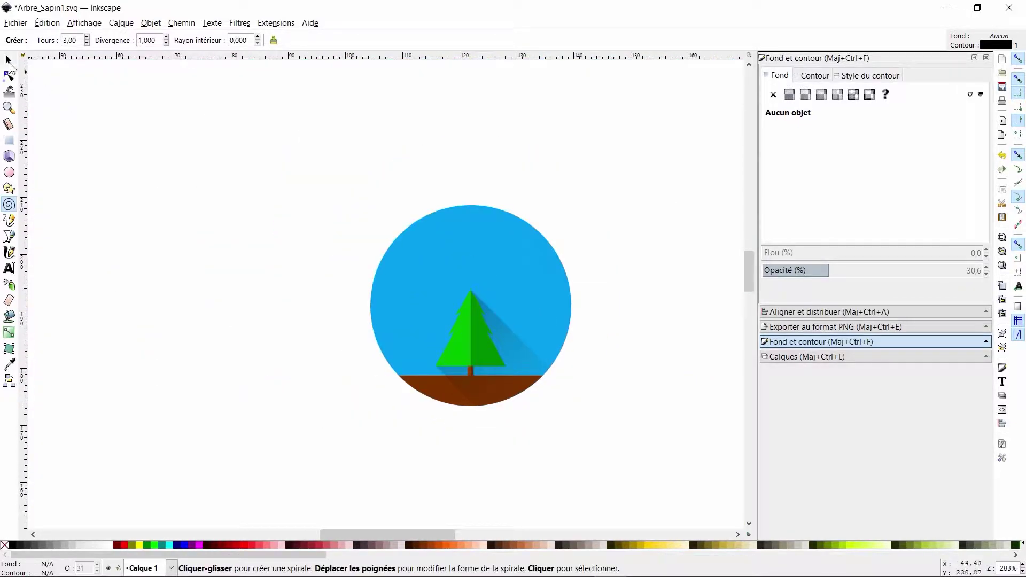
Step: Select the tree, shadow and circular background together, apply the Stitch together filter, and check the seams around the trunk
key("s")
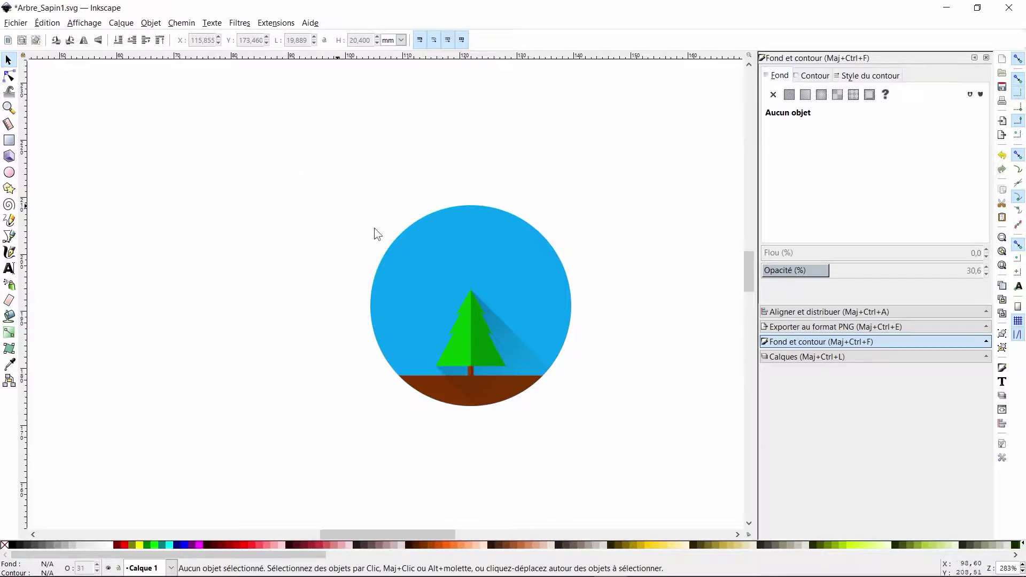
left_click_drag(303, 164, 607, 453)
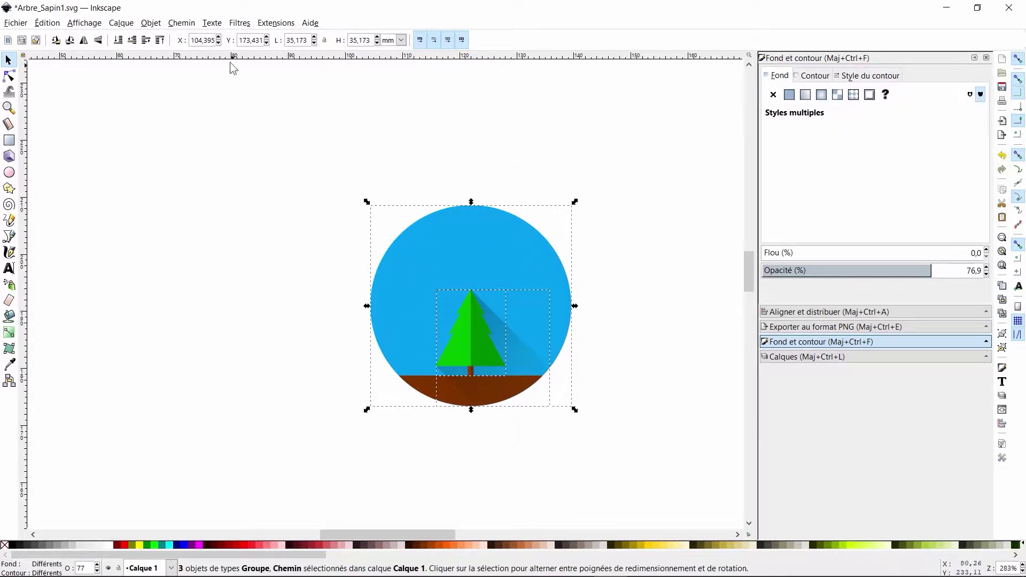
left_click(244, 24)
mouse_move(246, 41)
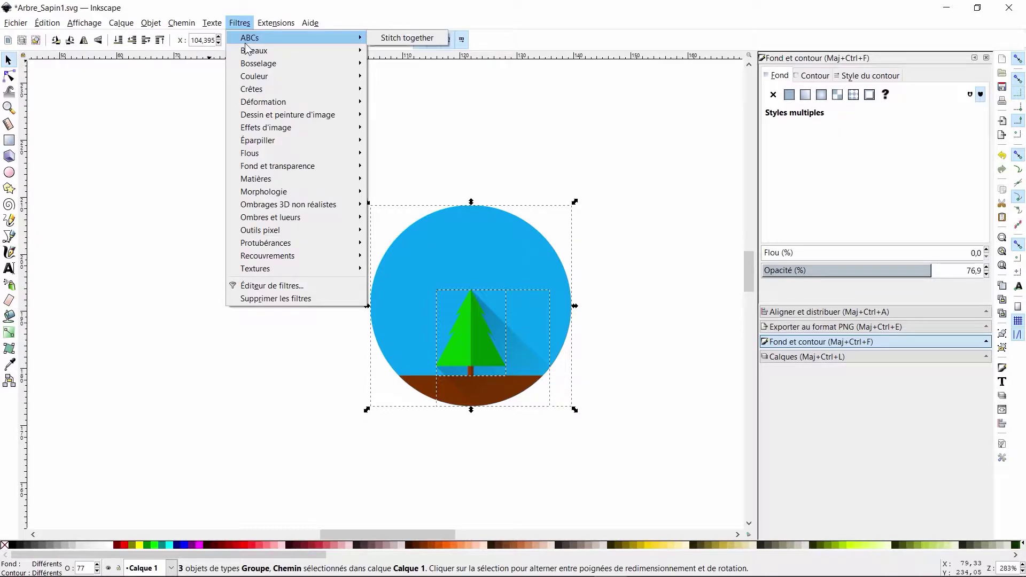
left_click(422, 38)
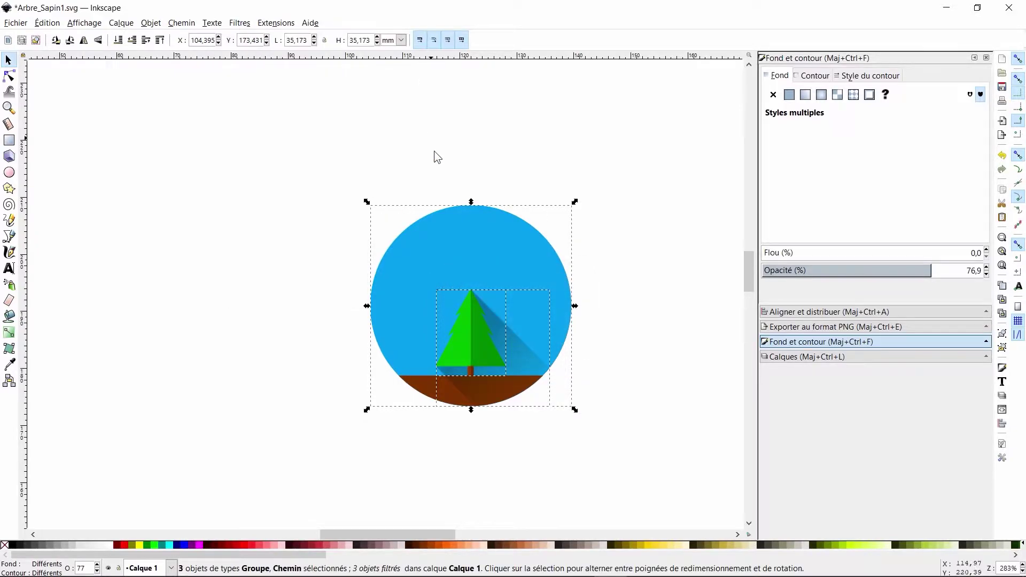
scroll(515, 388, "up", 4, "ctrl")
scroll(375, 285, "up", 5, "ctrl")
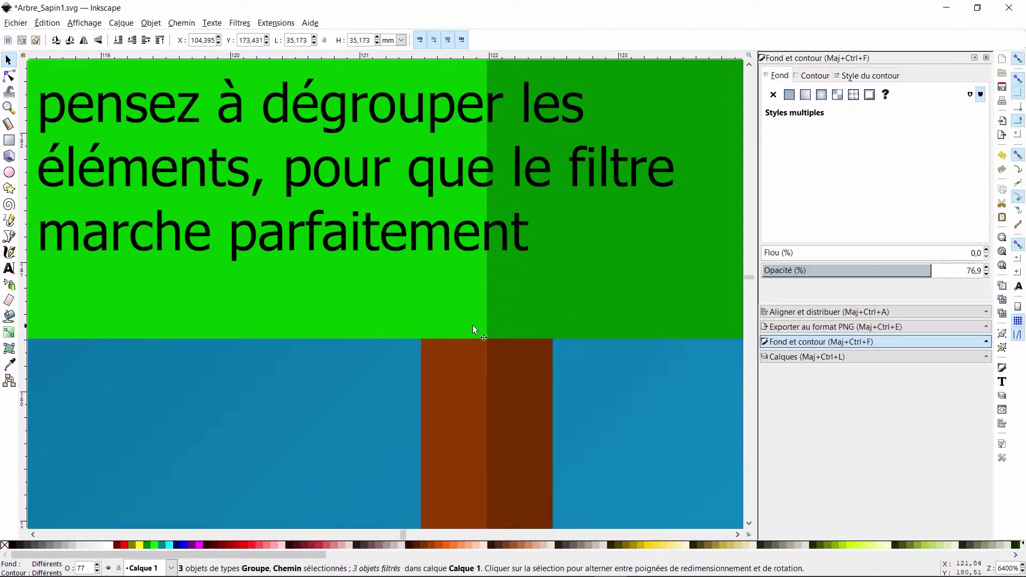
scroll(516, 335, "down", 9, "ctrl")
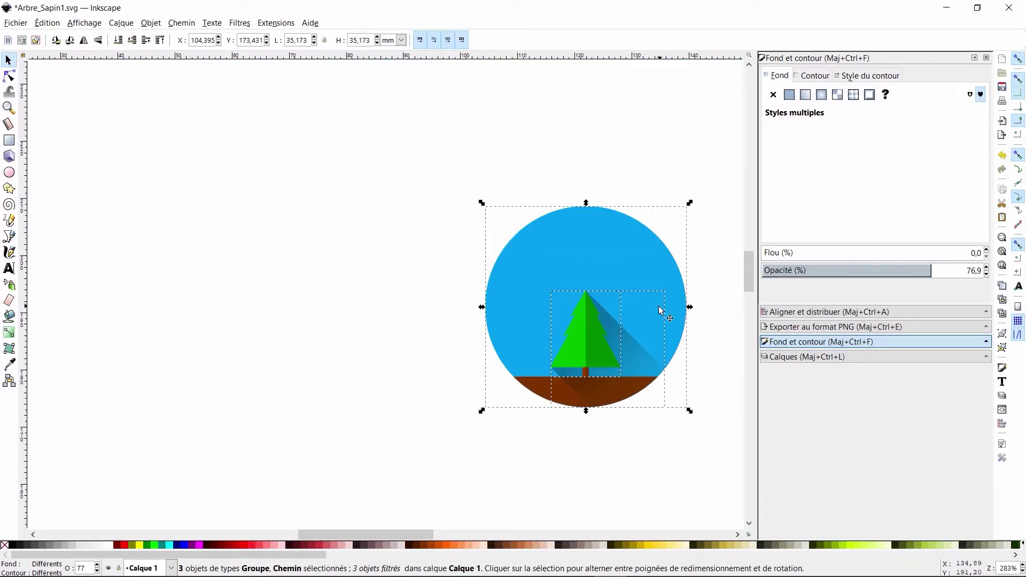
left_click_drag(373, 533, 401, 534)
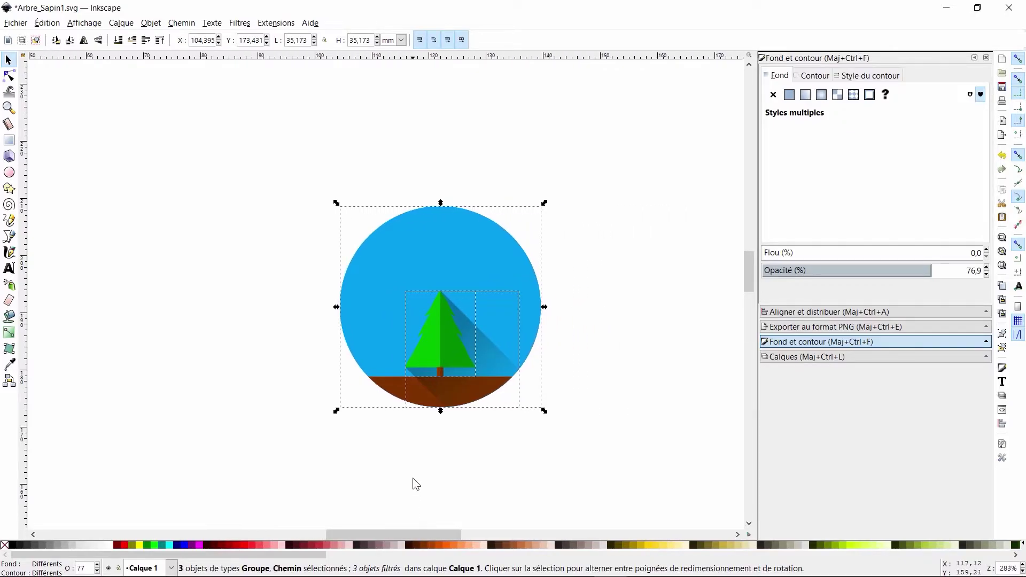
Step: Bring up the ABCs filter category for the selected icon objects
left_click(247, 24)
mouse_move(246, 41)
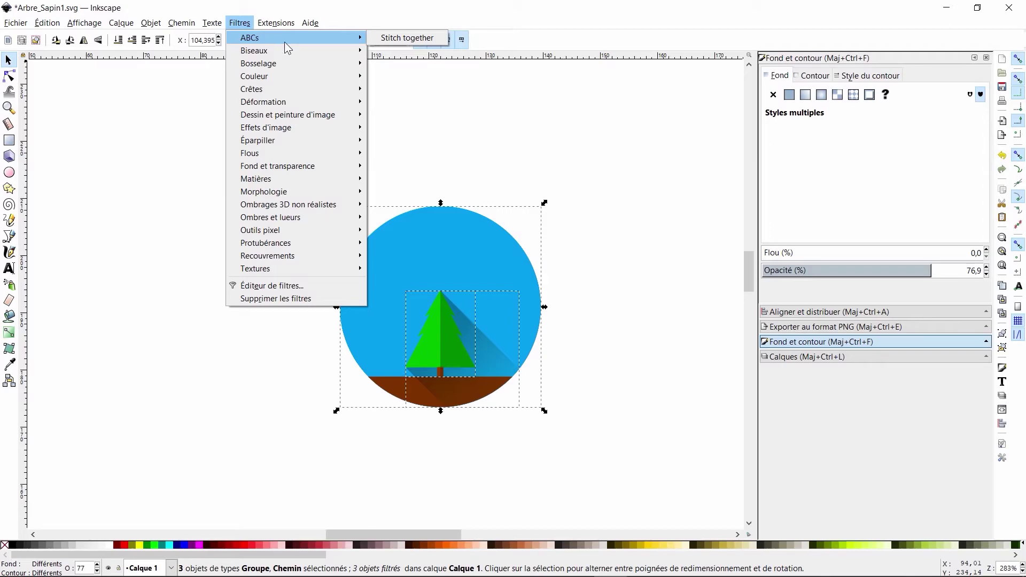